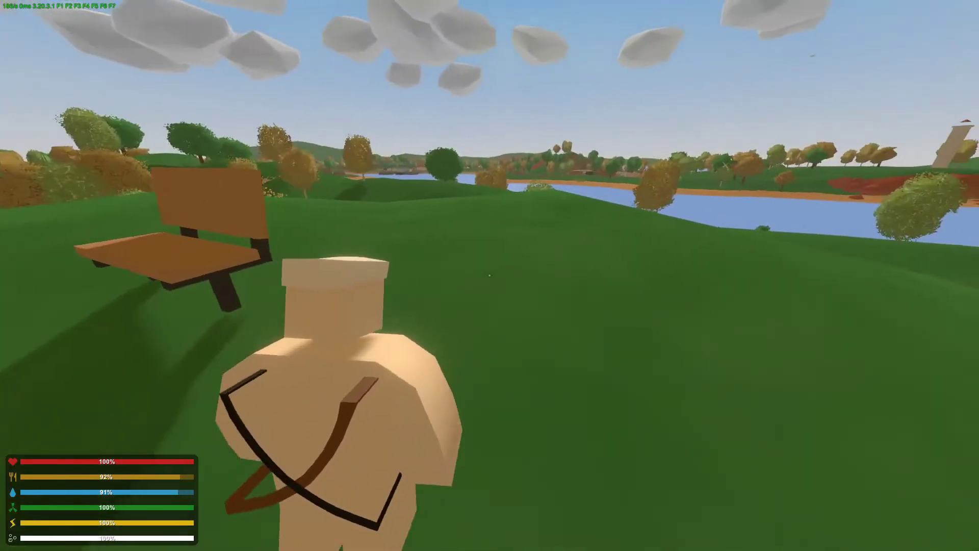
Check the Horseman of Death outfit in the inventory, then select its shirt and pants models in Unity's Scene.
key(g)
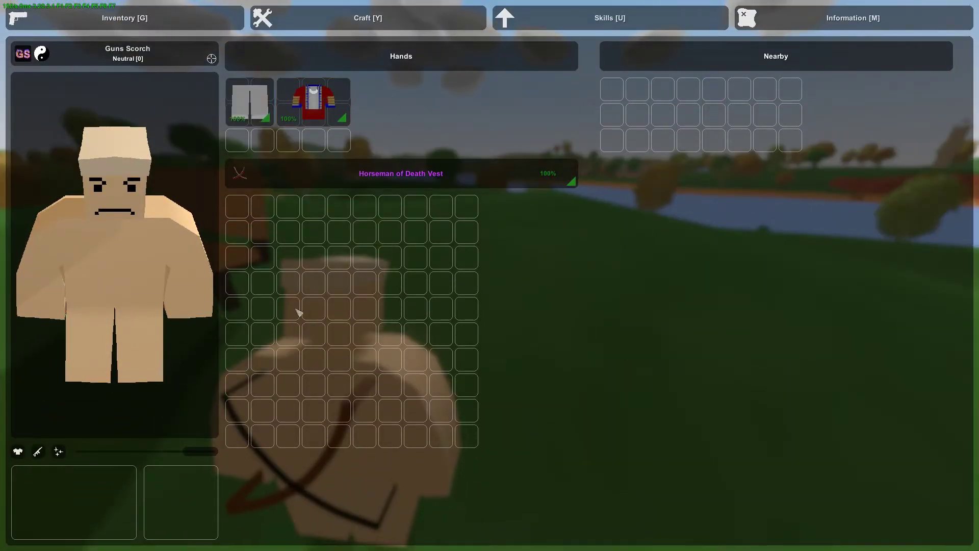
key(alt+Tab)
key(alt+Tab)
alt+drag(480, 206, 399, 192)
click(352, 136)
click(534, 218)
click(431, 256)
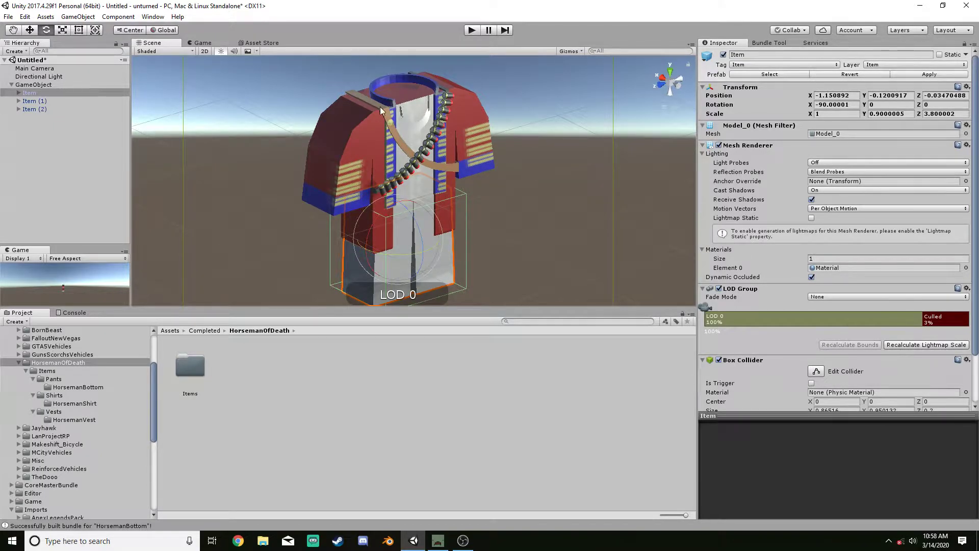
Select Item (2) and Item (1), inspect the HorsemanShirt Shirt texture's import settings, and return to Unturned.
click(348, 90)
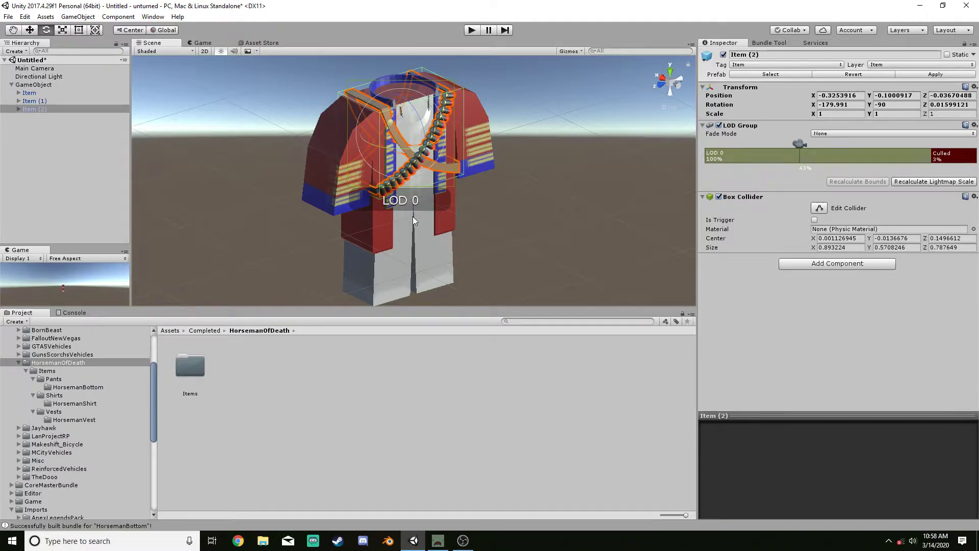
click(479, 142)
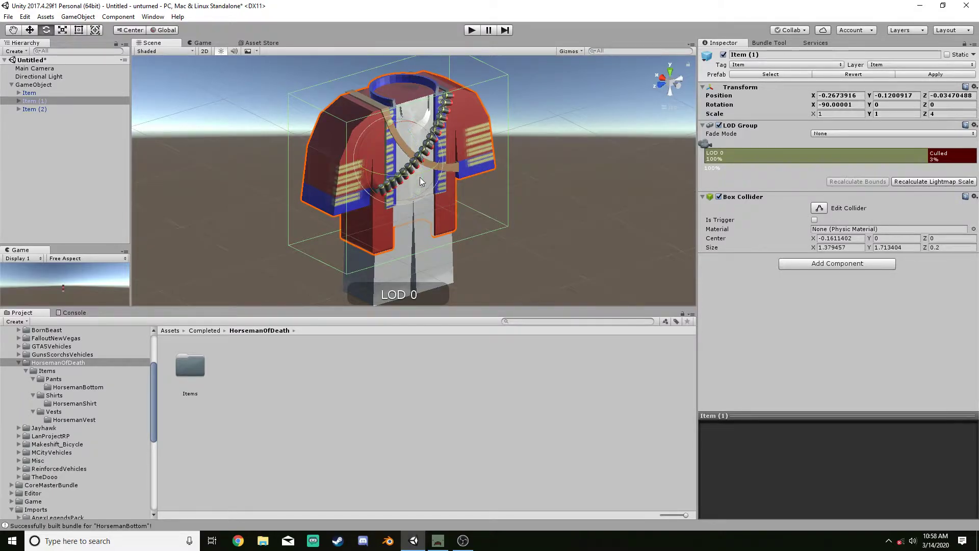
click(75, 403)
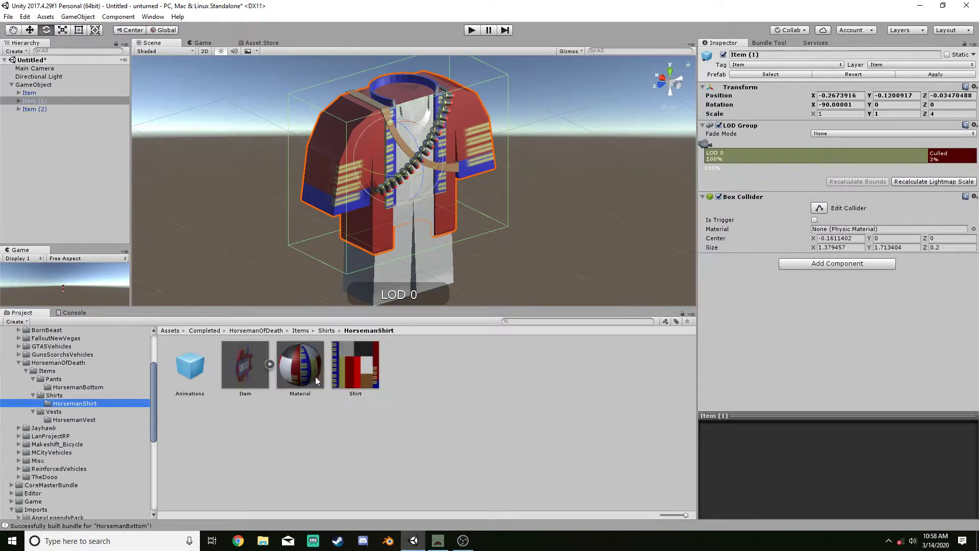
click(370, 376)
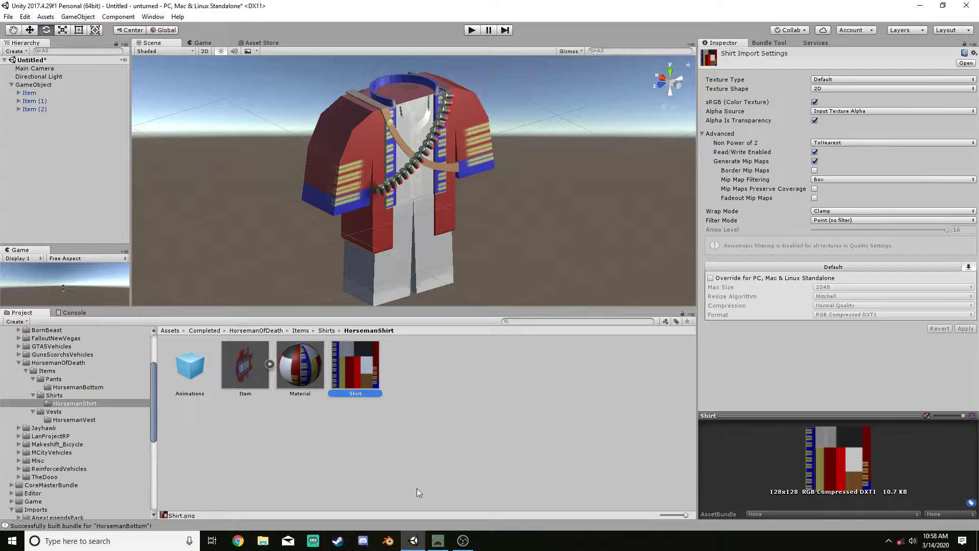
click(441, 429)
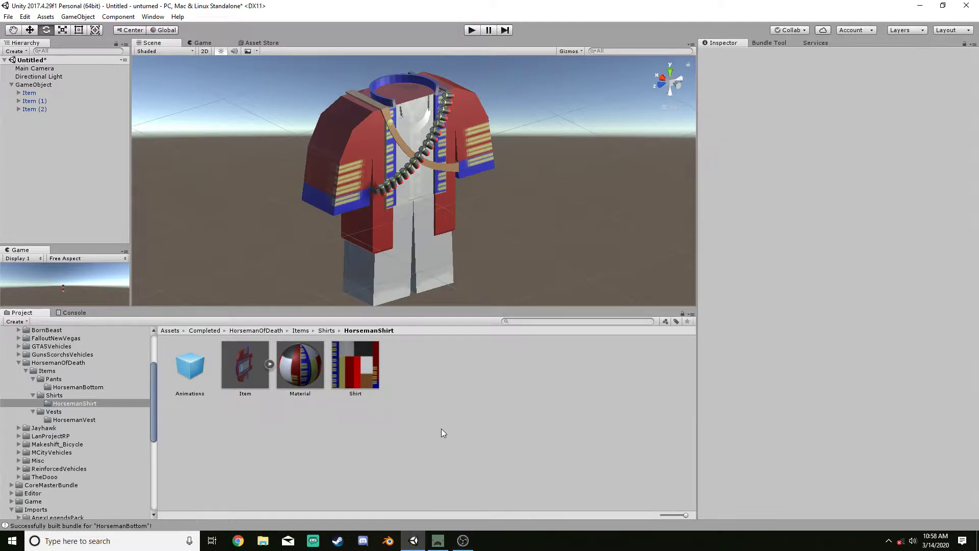
click(342, 352)
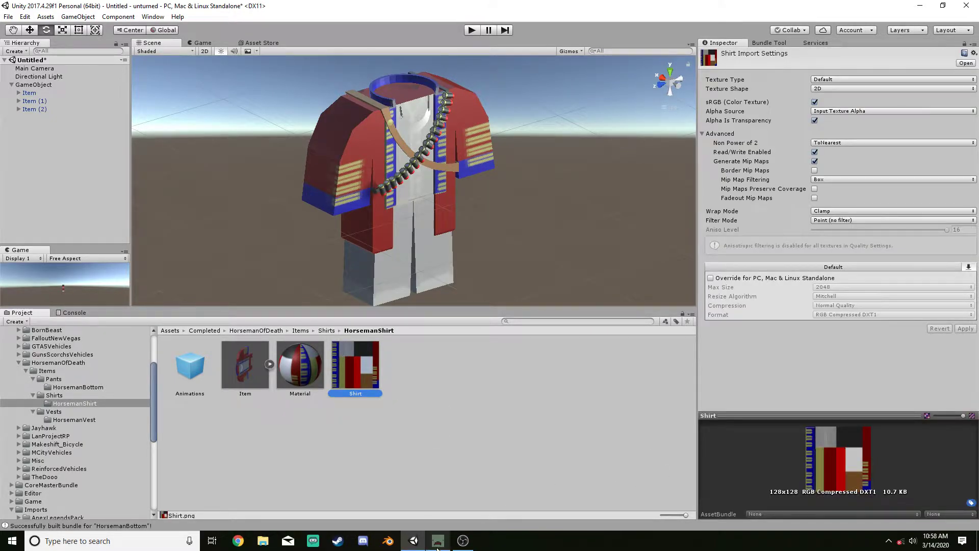
click(437, 547)
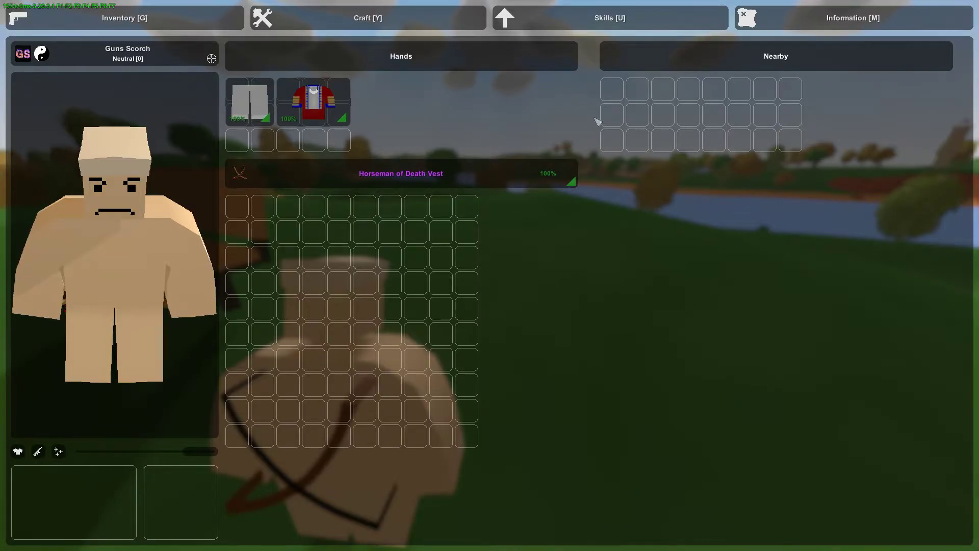
Exit to the main menu and reload the Workshop error logs.
key(Escape)
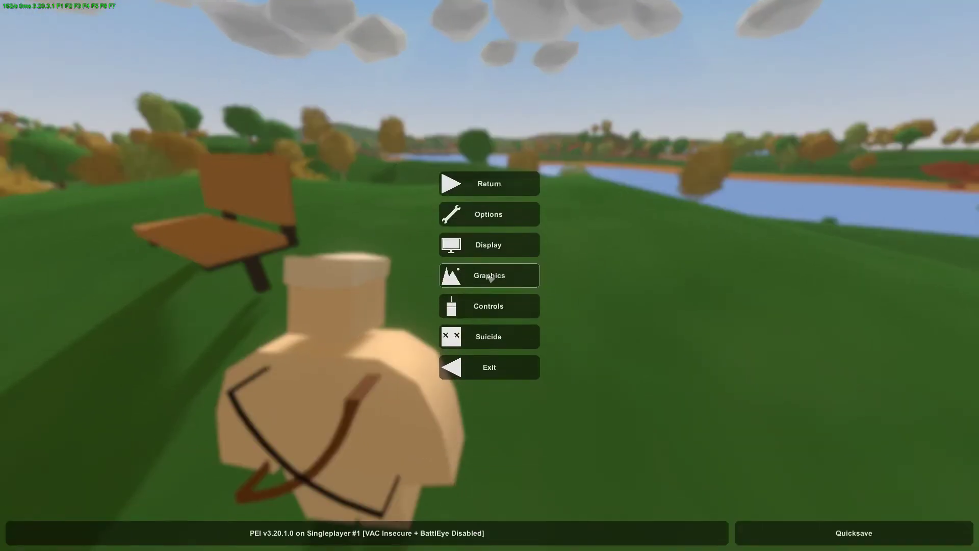
click(490, 377)
click(51, 196)
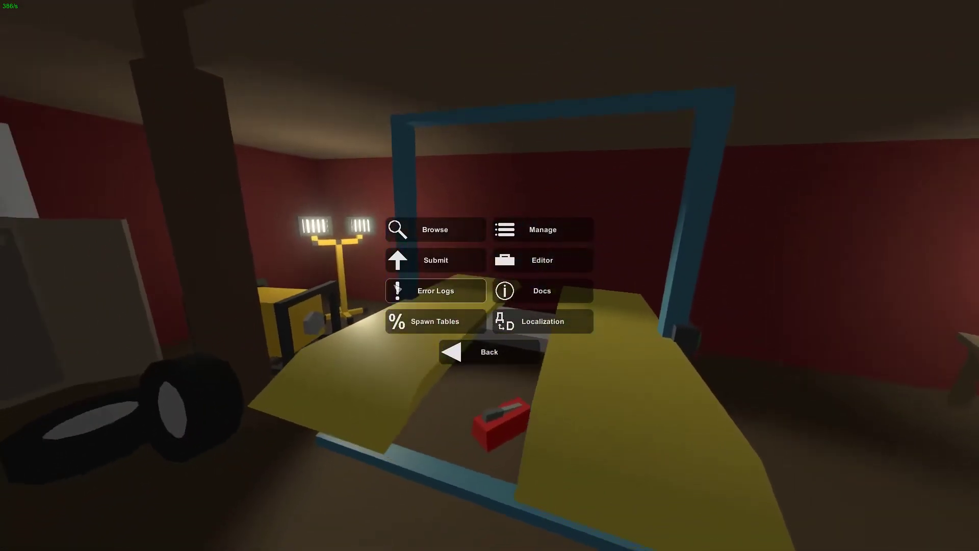
click(397, 289)
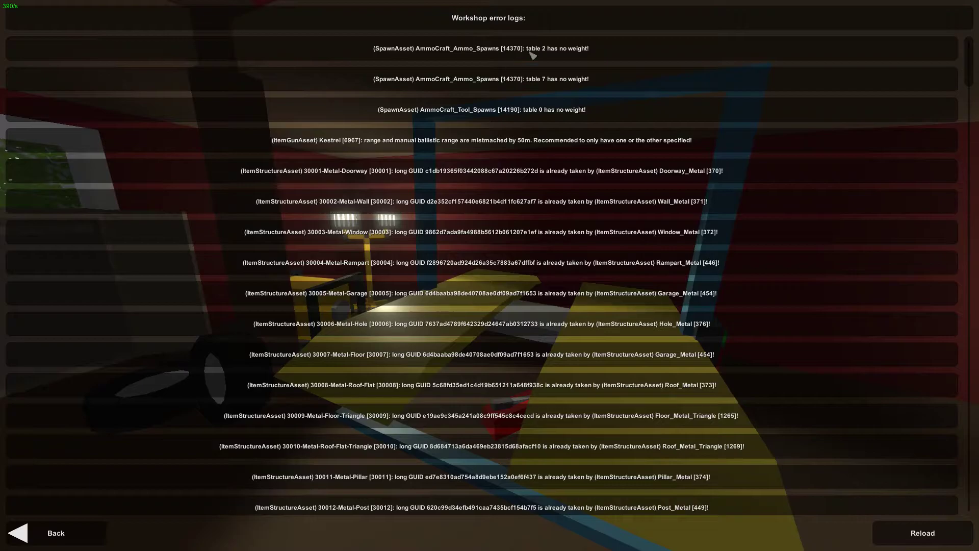
click(896, 529)
click(48, 541)
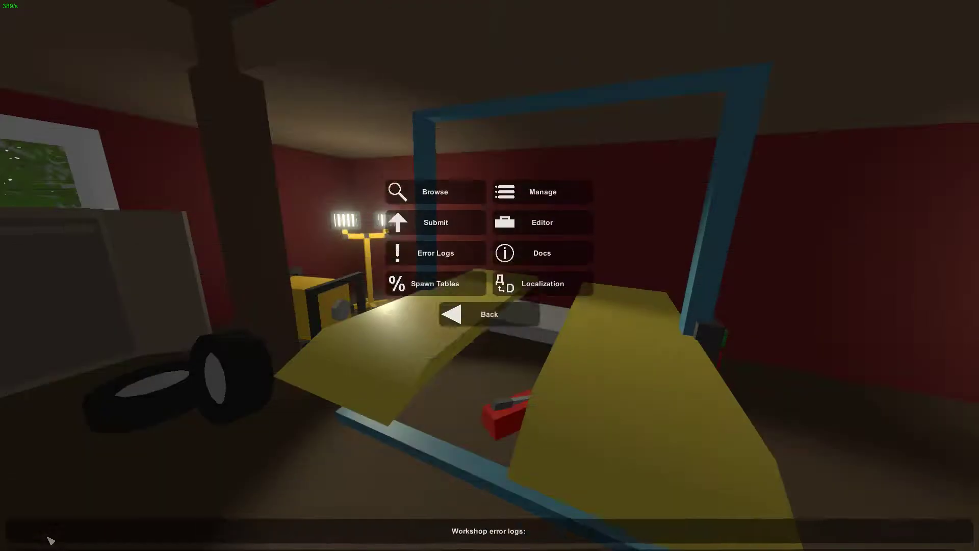
click(470, 345)
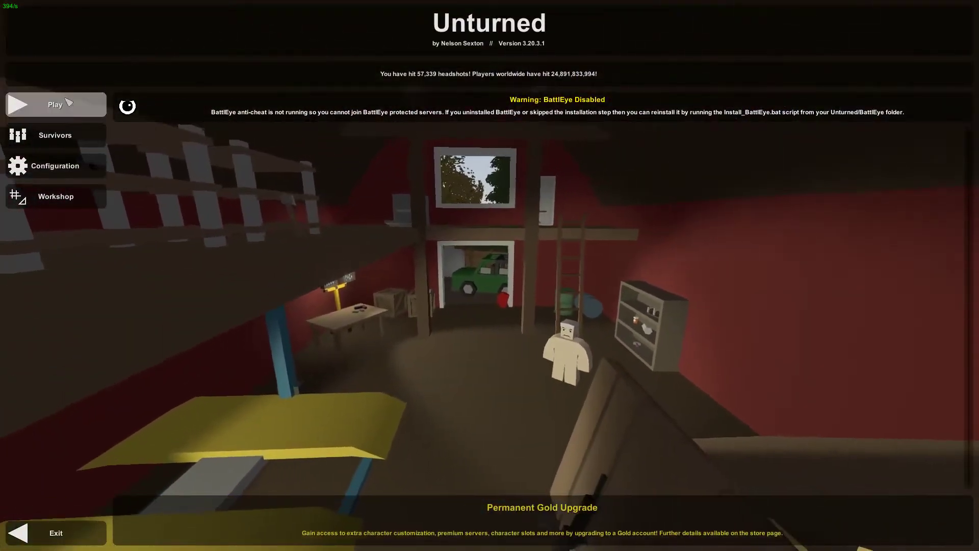
Start the PEI map offline in singleplayer and turn the inventory preview to a side view.
click(56, 102)
click(445, 211)
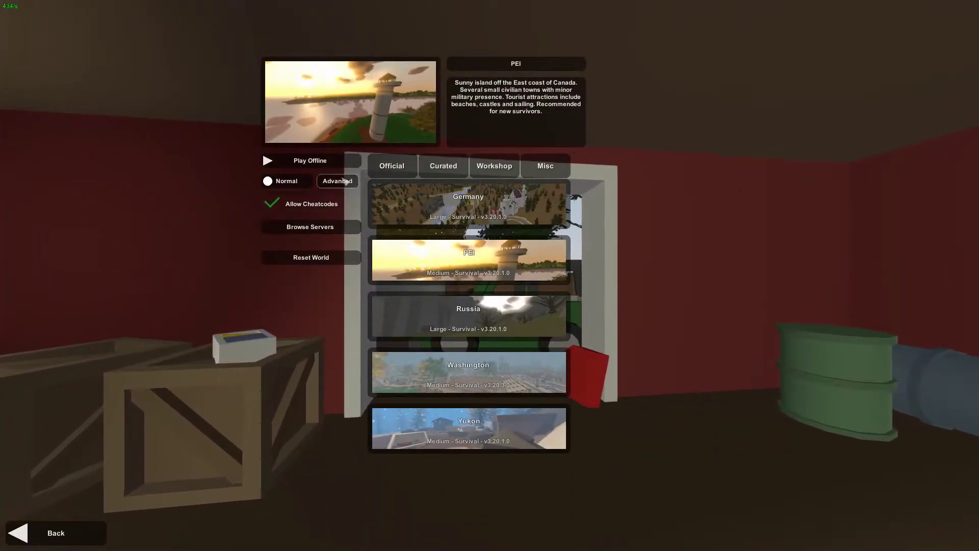
click(325, 162)
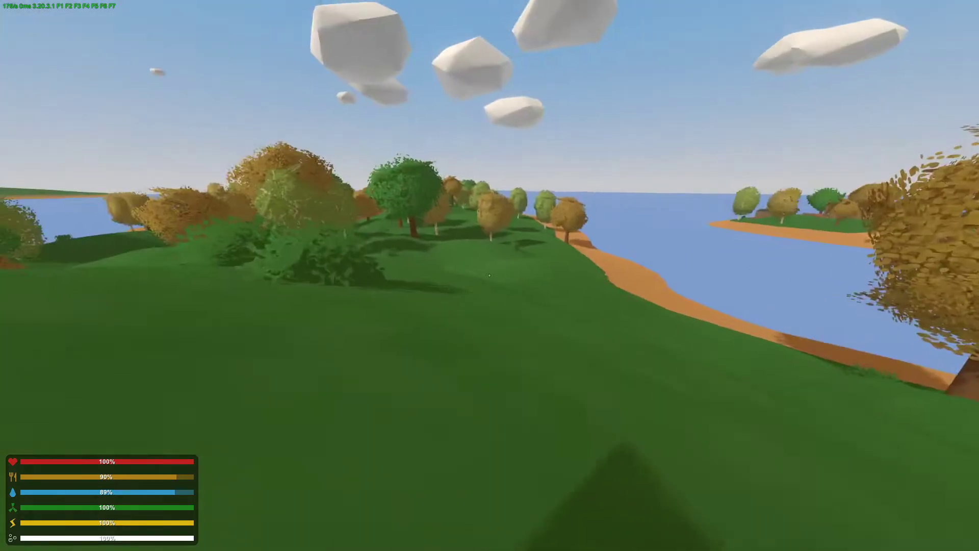
key(g)
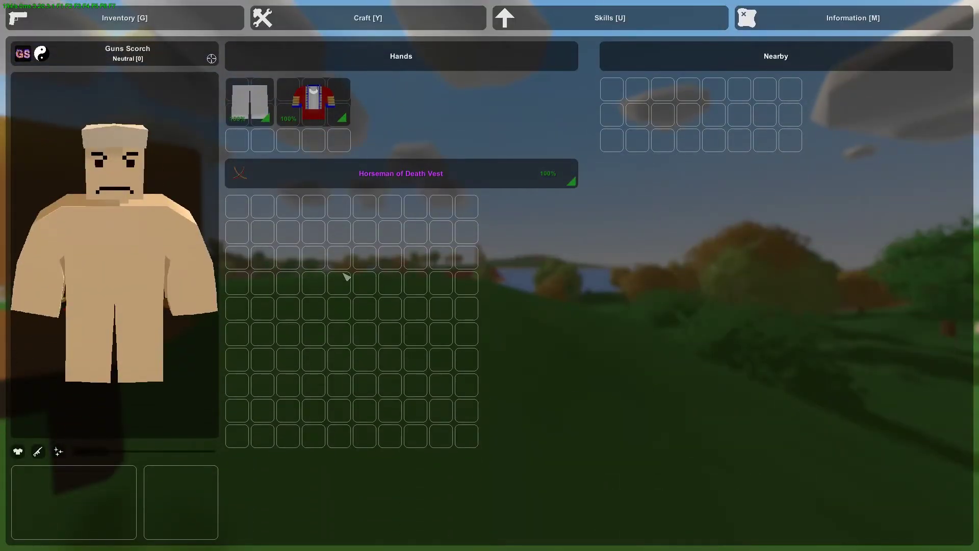
drag(91, 451, 171, 452)
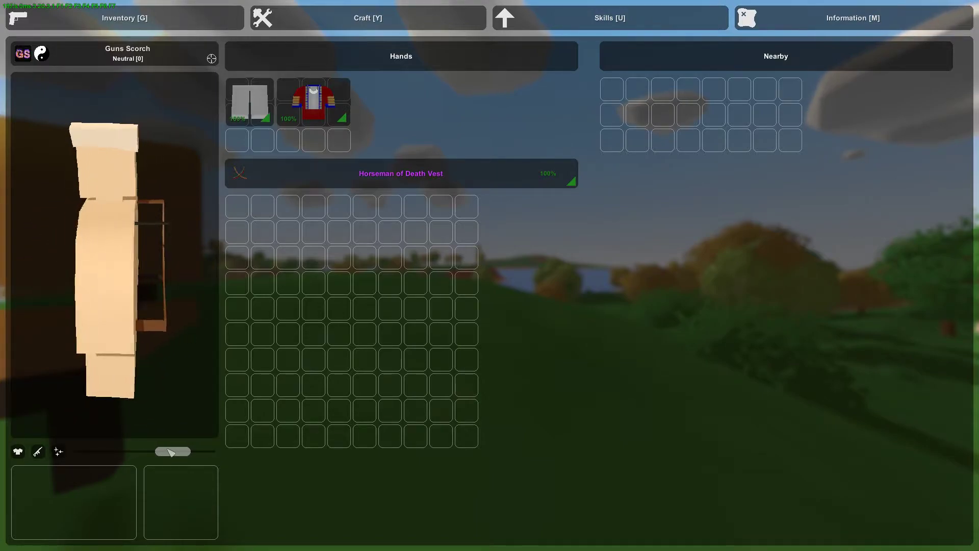
key(alt+Tab)
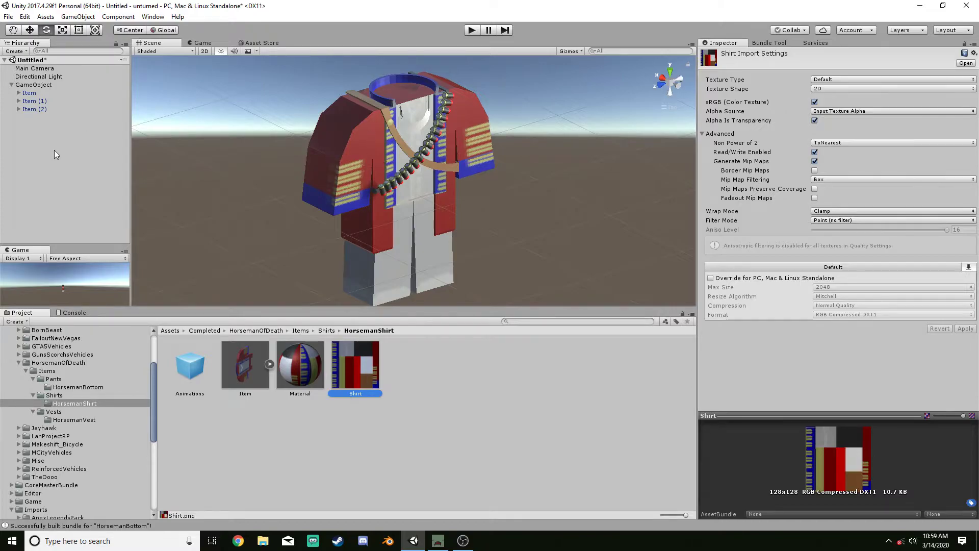
Add the HorsemanVest Item prefab to the scene.
click(86, 419)
drag(245, 364, 84, 185)
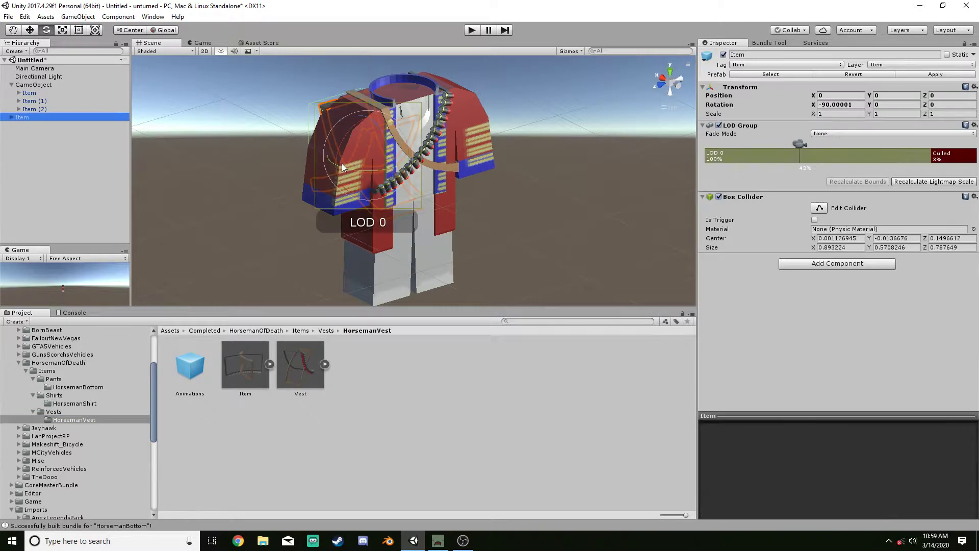
alt+drag(344, 163, 499, 145)
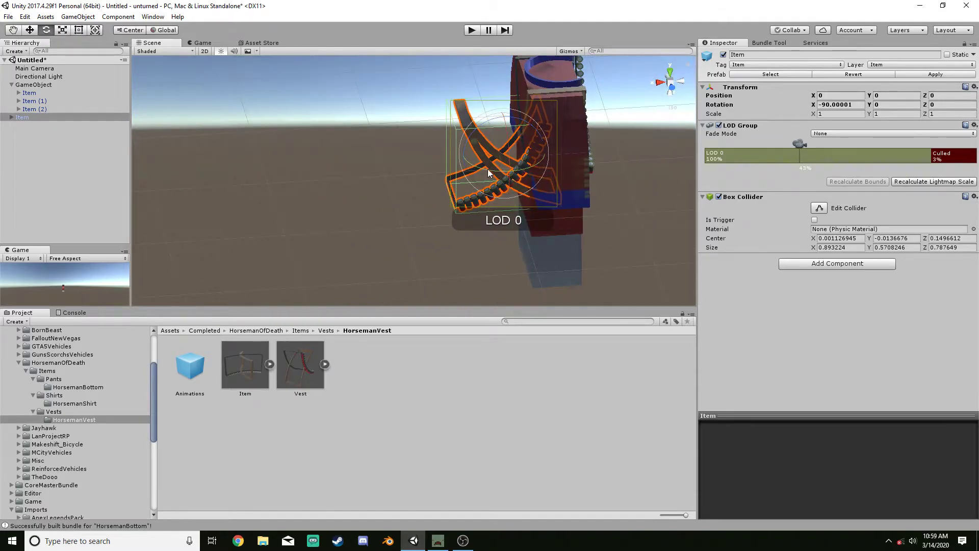
Add the CoreMasterBundle Vests Sweatervest_Orange Item prefab to the scene.
click(138, 421)
scroll(151, 433, down, 5)
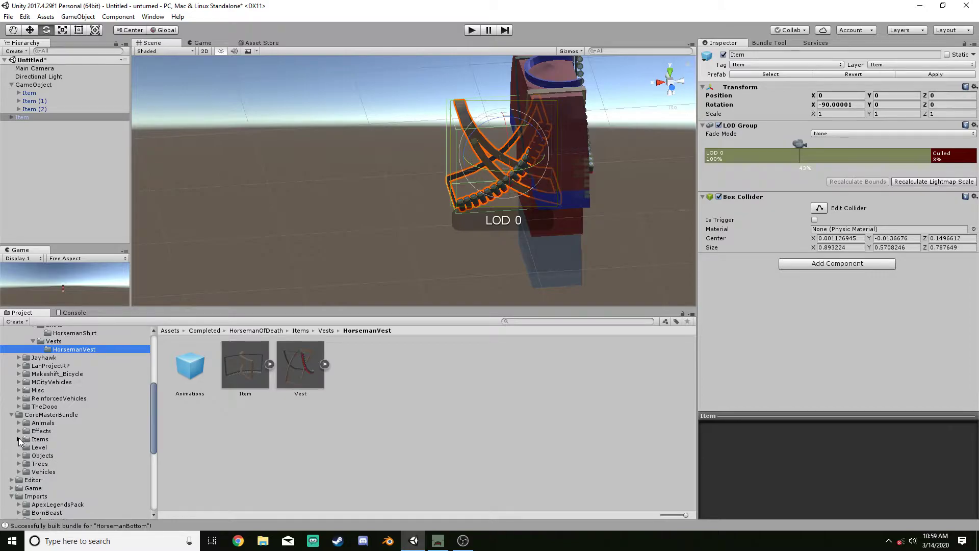
click(11, 415)
scroll(57, 450, down, 3)
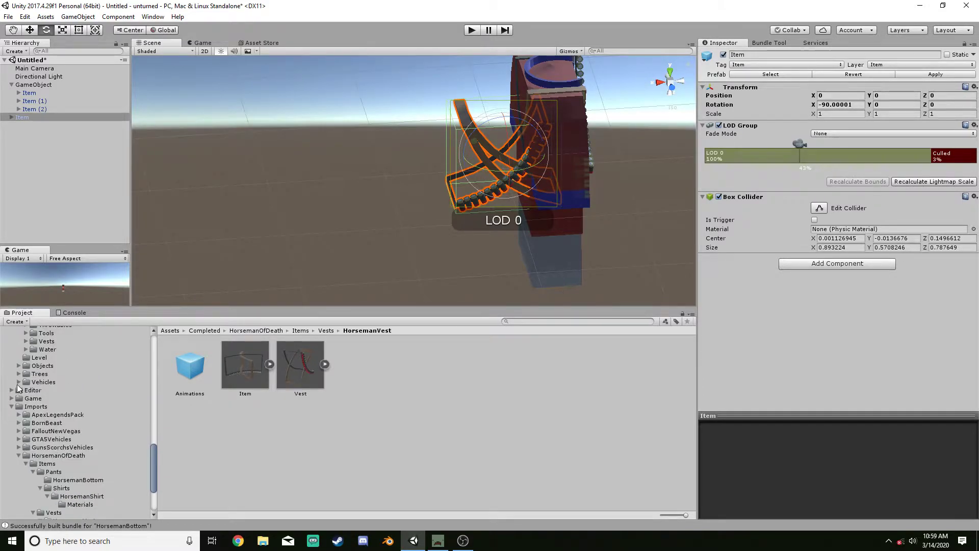
click(26, 341)
click(79, 350)
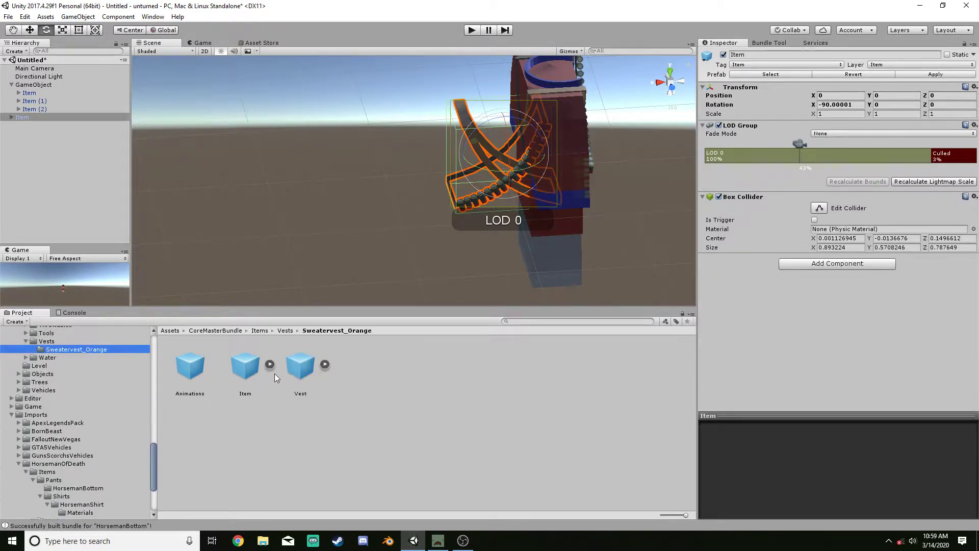
click(253, 370)
drag(40, 176, 41, 173)
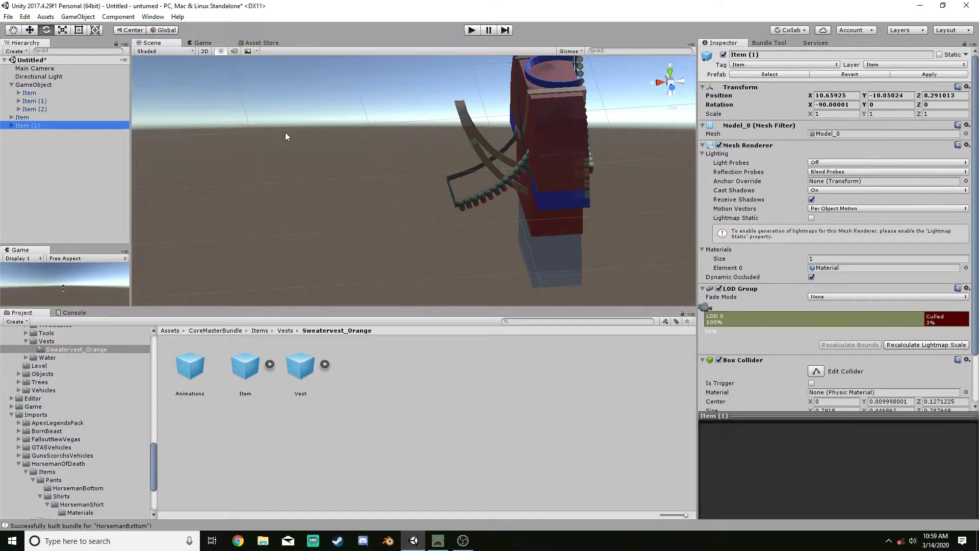
Set the sweater vest's position to 0, 0, 0 and frame it in the Scene view.
click(860, 95)
text(0)
key(Tab)
text(0)
key(Tab)
text(0)
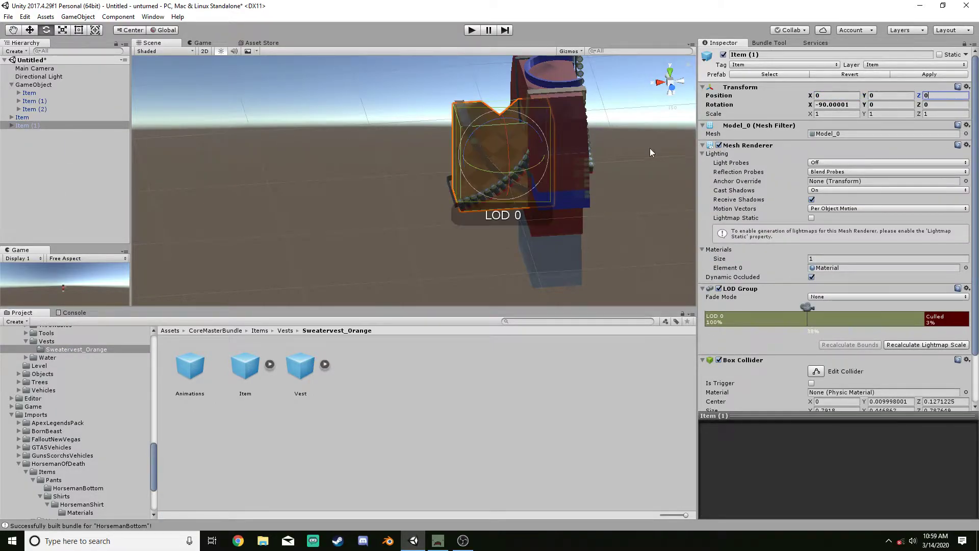
middle_drag(634, 154, 565, 280)
key(f)
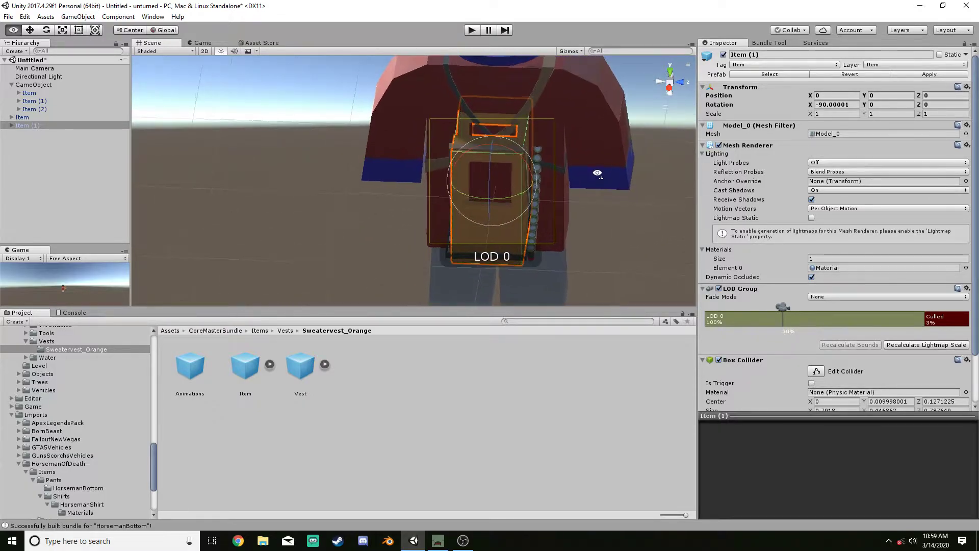
alt+drag(592, 175, 365, 150)
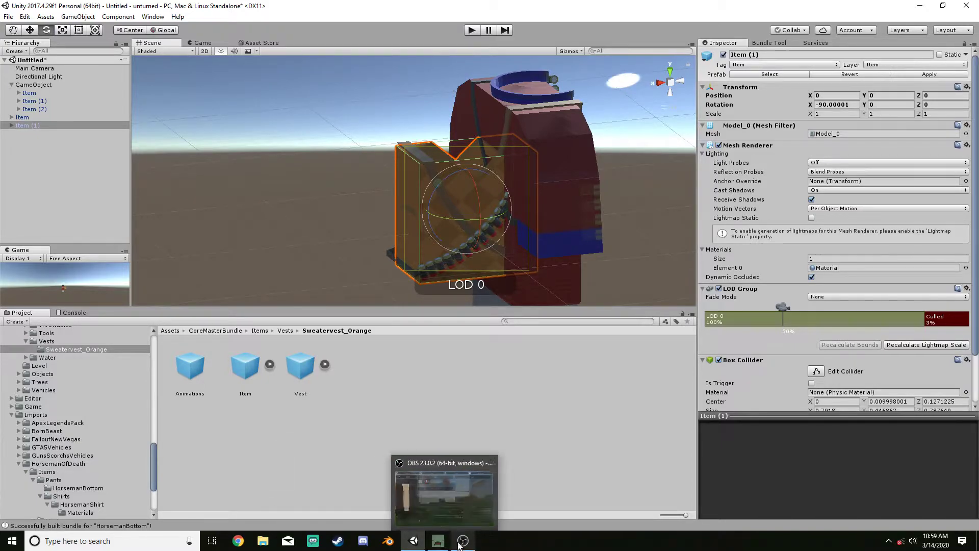
Back in Unturned, turn the character preview from three-quarter view to face forward.
click(440, 542)
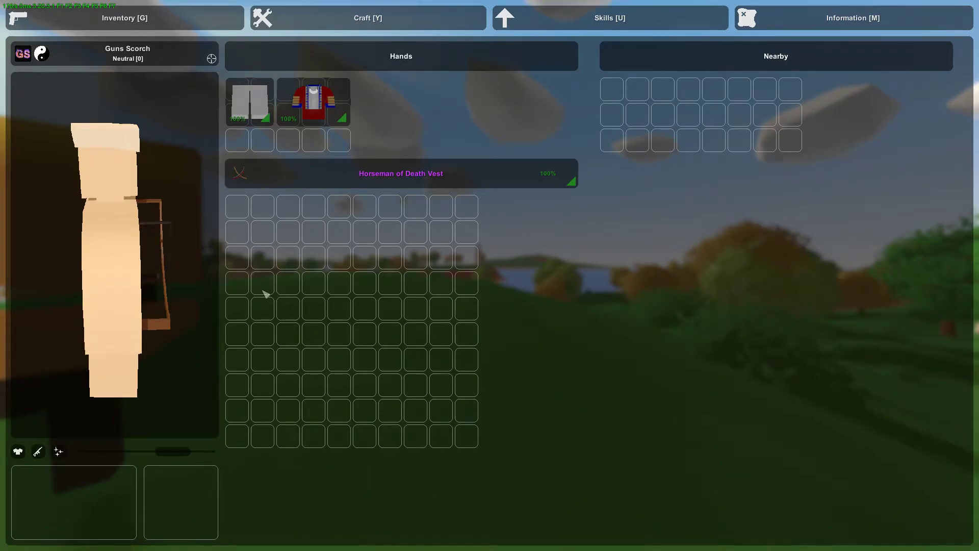
mouse_move(182, 451)
mouse_down()
mouse_move(148, 451)
mouse_move(193, 451)
mouse_move(126, 452)
mouse_move(201, 452)
mouse_move(176, 457)
mouse_up()
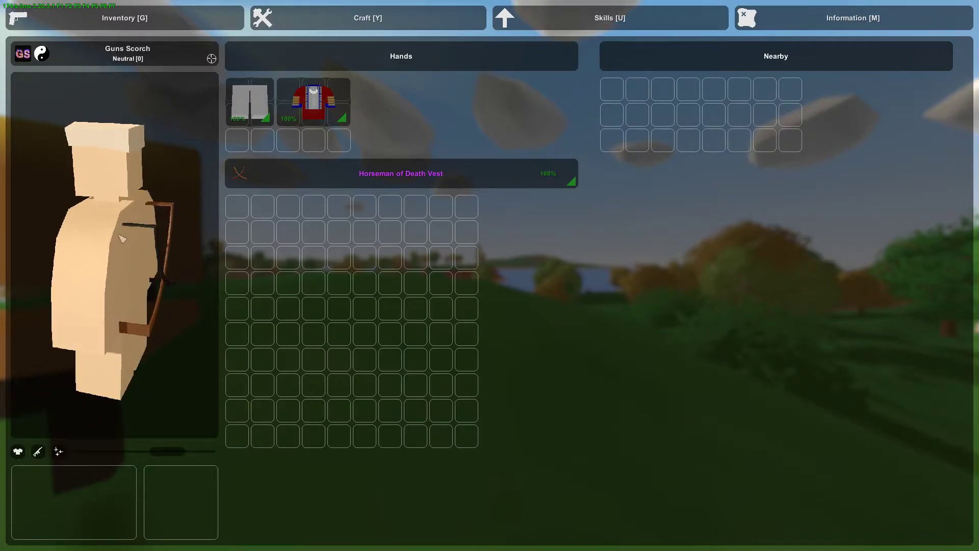
drag(168, 451, 229, 436)
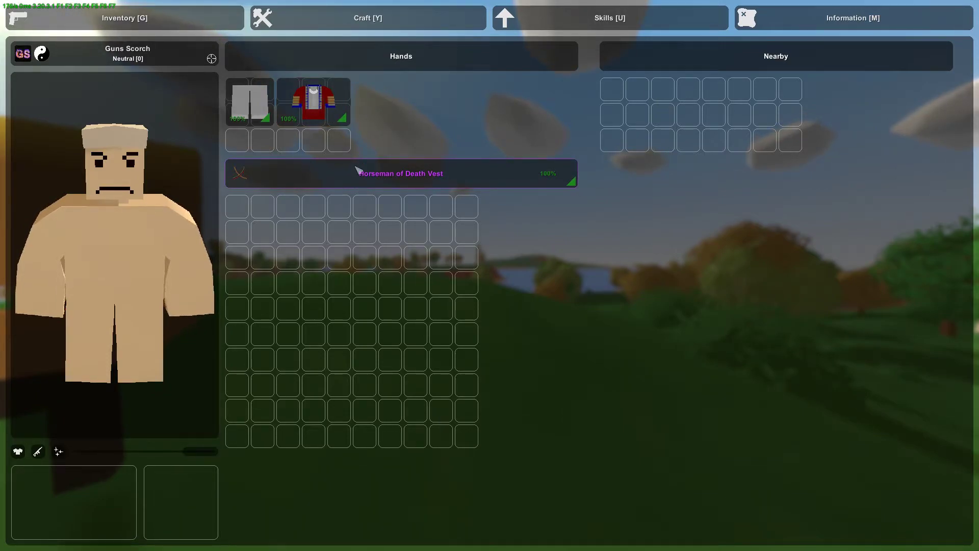
Drop the Horseman of Death Vest, pick it up, drop it again, and check the pants' details.
double_click(454, 186)
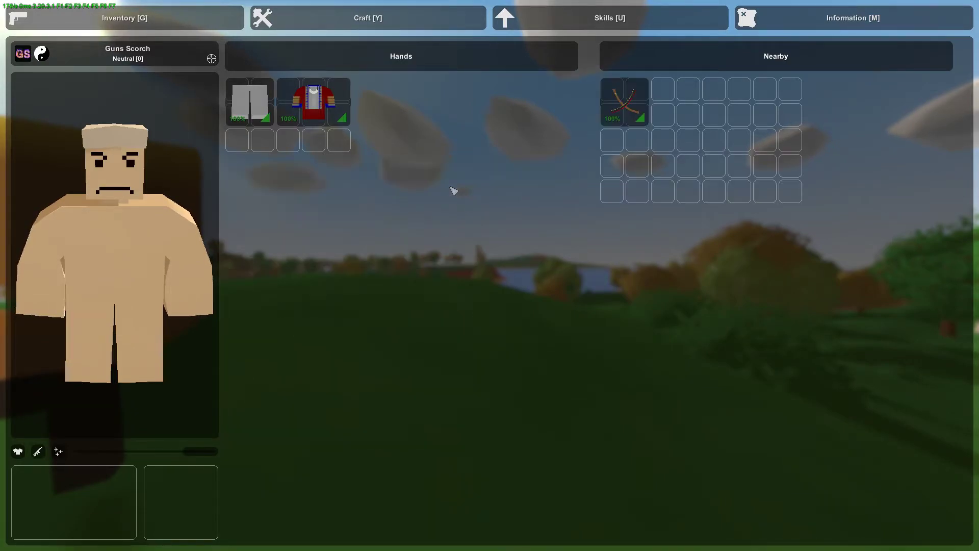
click(642, 106)
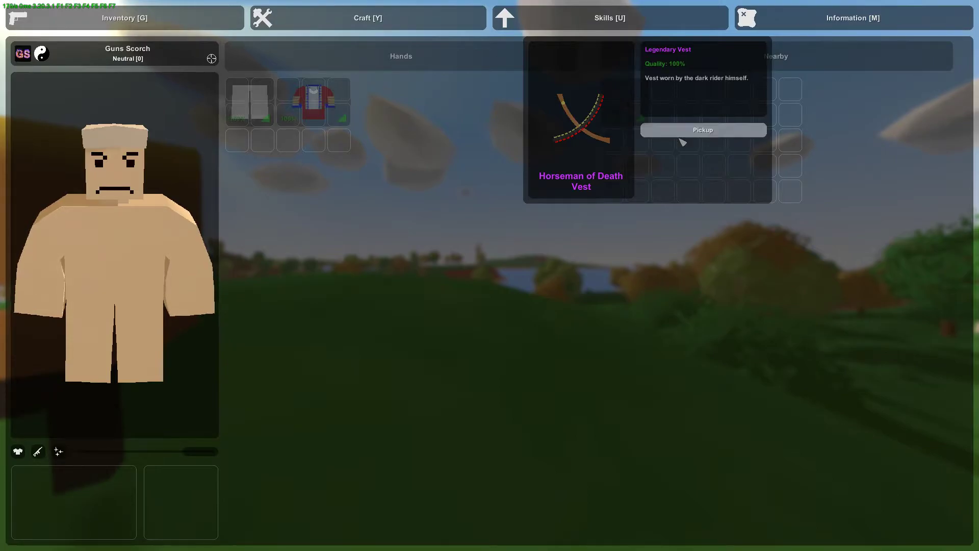
click(680, 133)
double_click(430, 184)
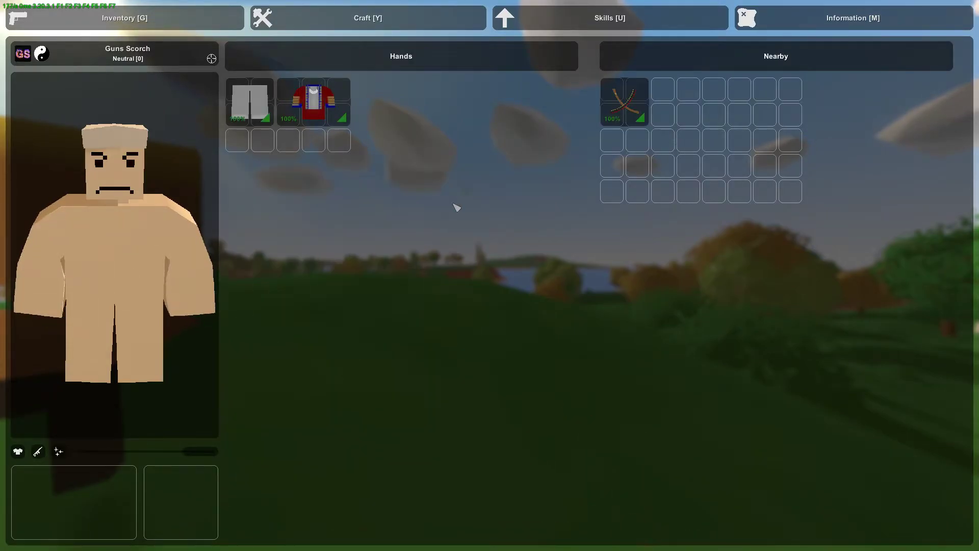
click(247, 109)
click(249, 109)
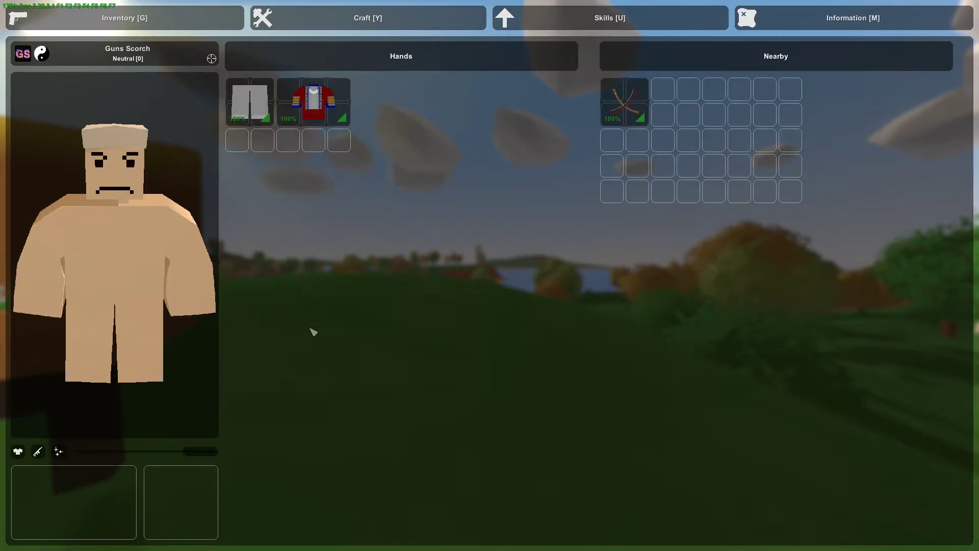
key(super)
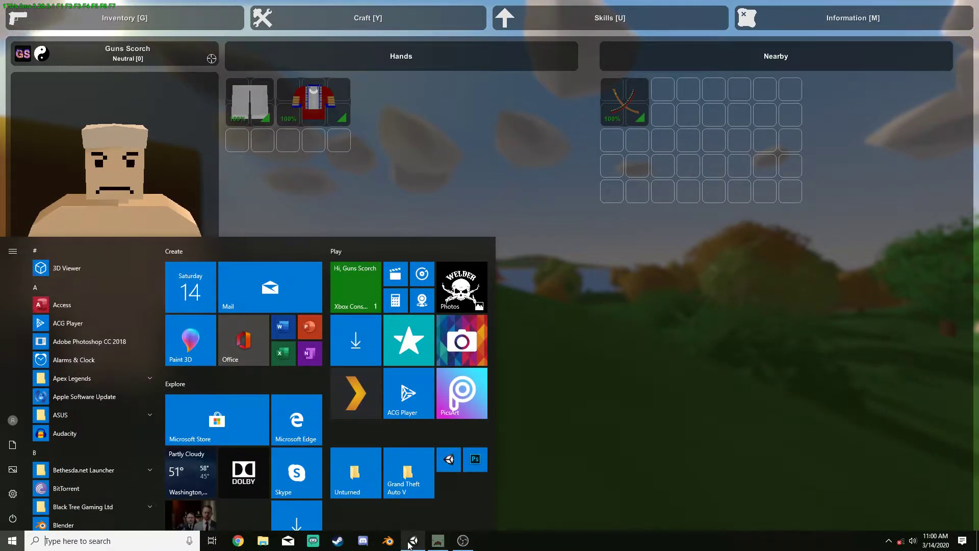
Open the HorsemanBottom folder and inspect the Pants texture's import settings and texture type.
click(411, 542)
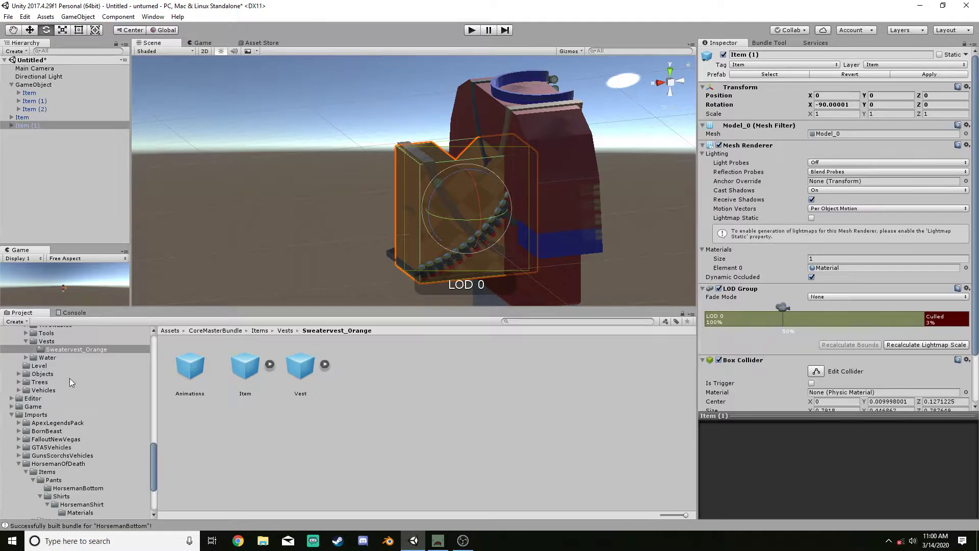
scroll(71, 418, up, 10)
scroll(59, 402, up, 10)
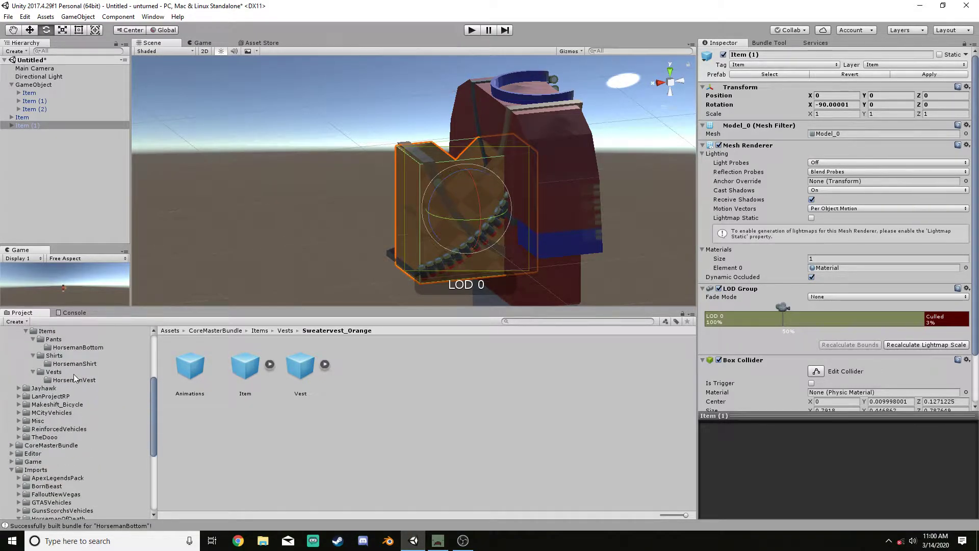
click(76, 347)
click(364, 374)
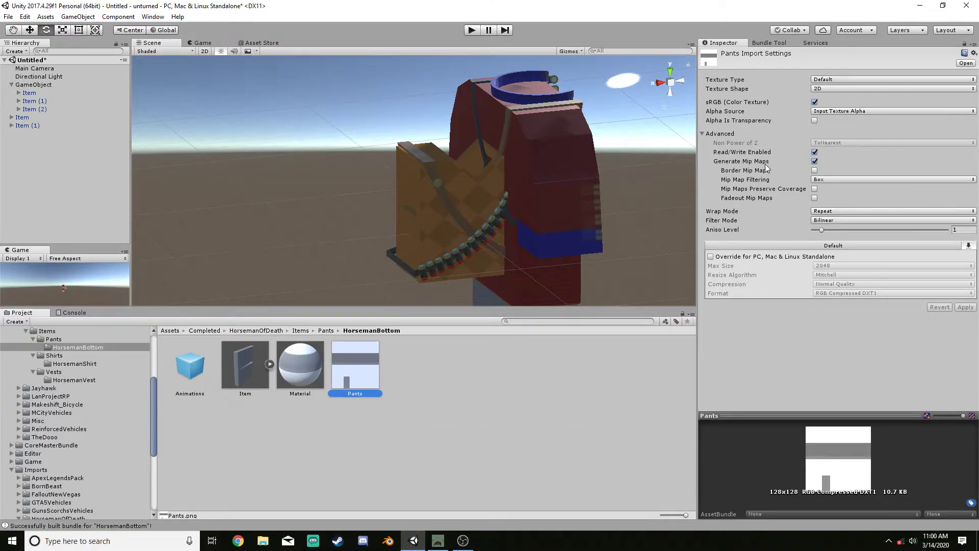
click(829, 80)
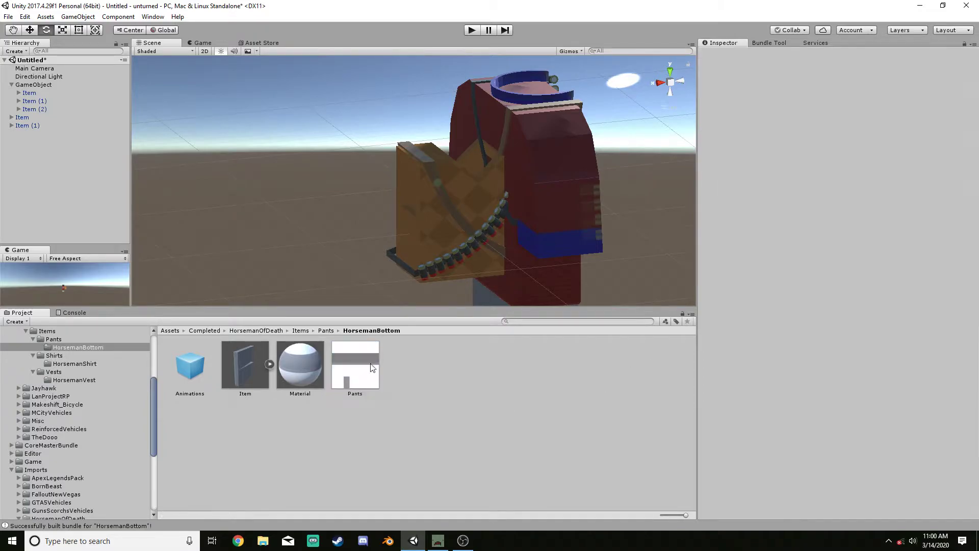
Set the HorsemanBottom Material's rendering mode to Cutout and recheck the Pants texture.
click(299, 365)
click(838, 76)
click(839, 99)
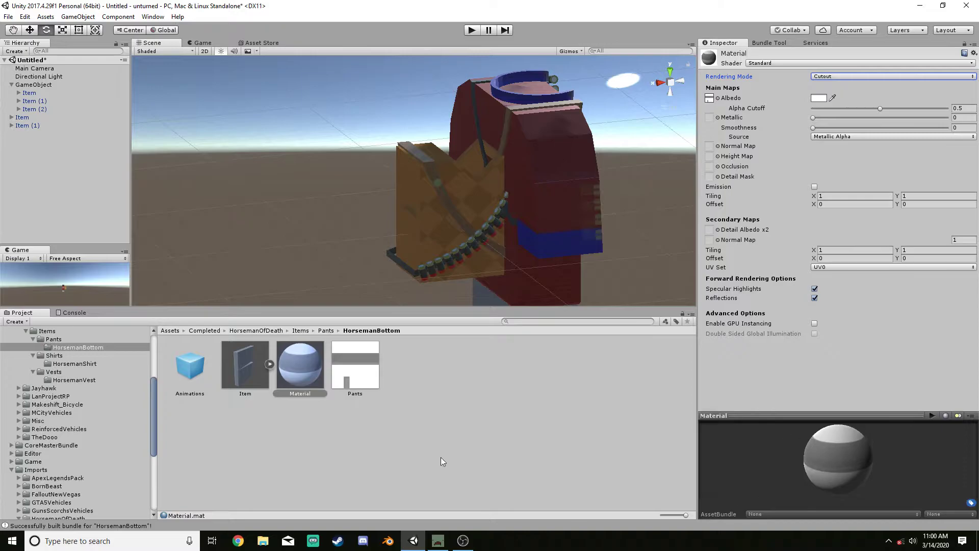
click(355, 372)
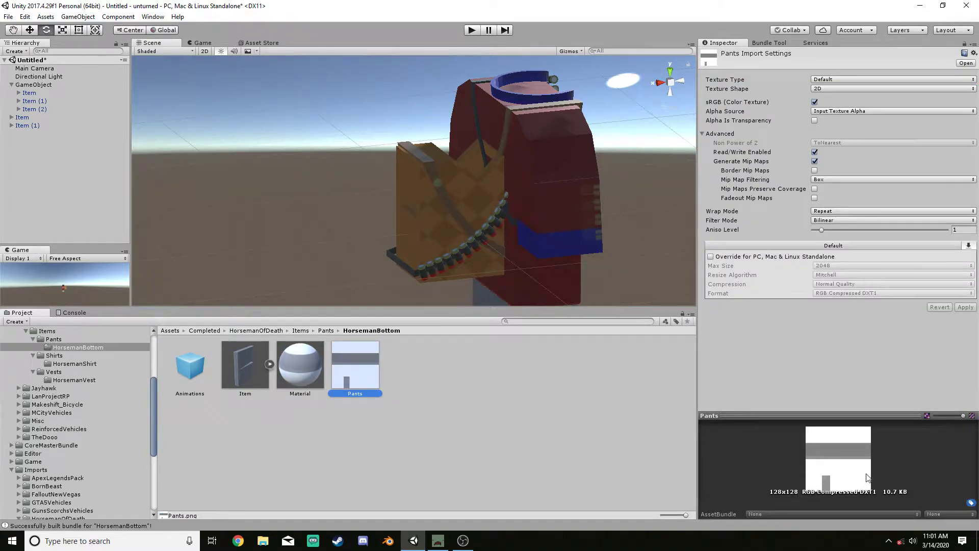
click(595, 419)
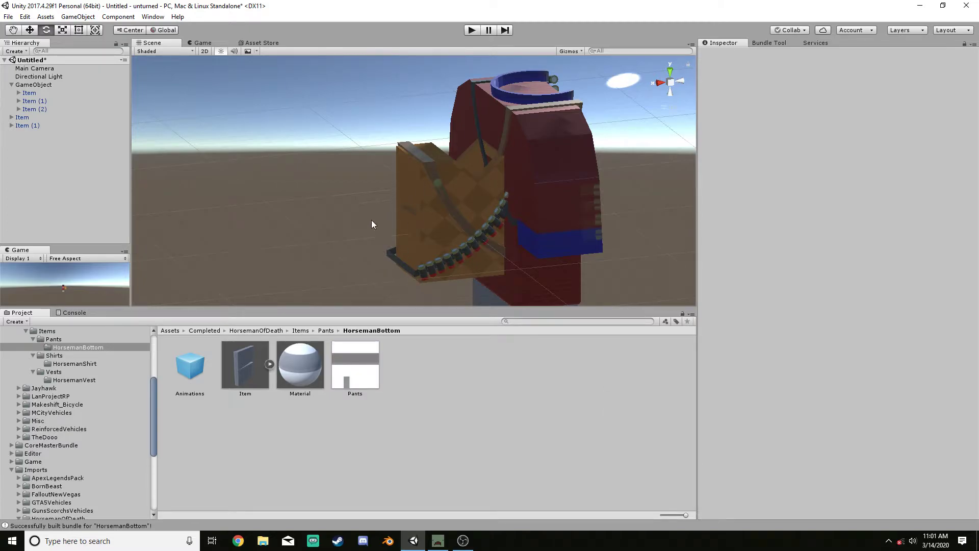
Equip the Horseman of Death Bottom pants from Hands and rotate the preview to inspect them.
click(922, 5)
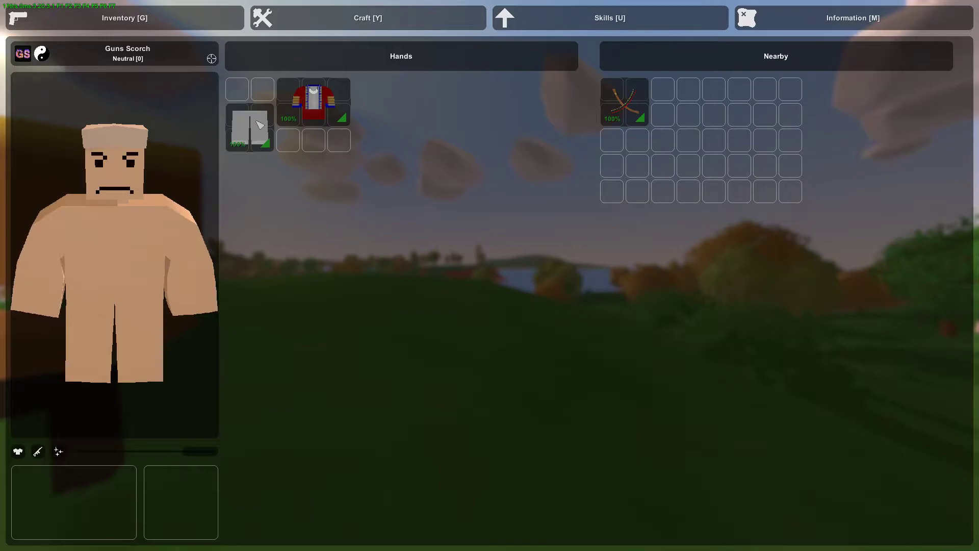
drag(254, 109, 191, 251)
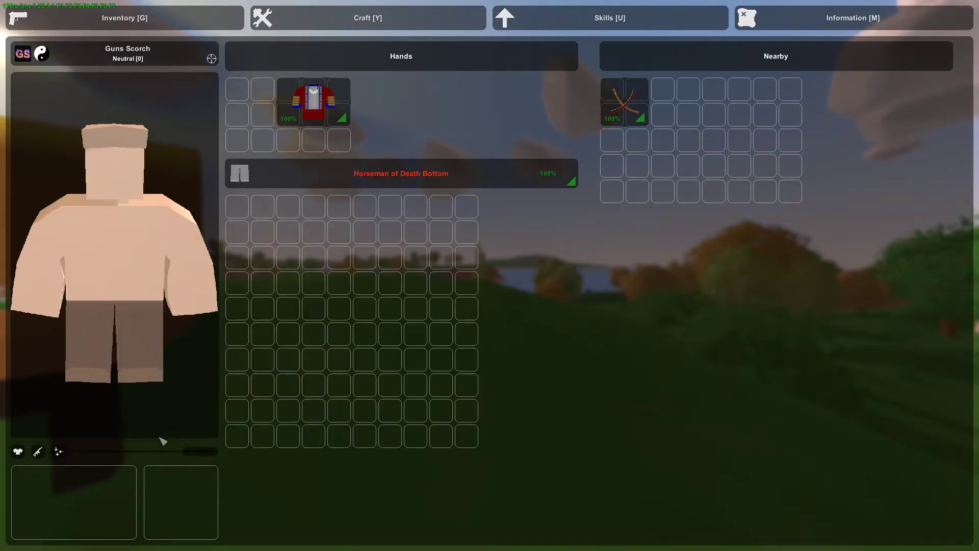
mouse_move(202, 453)
mouse_down()
mouse_move(133, 452)
mouse_move(210, 452)
mouse_up()
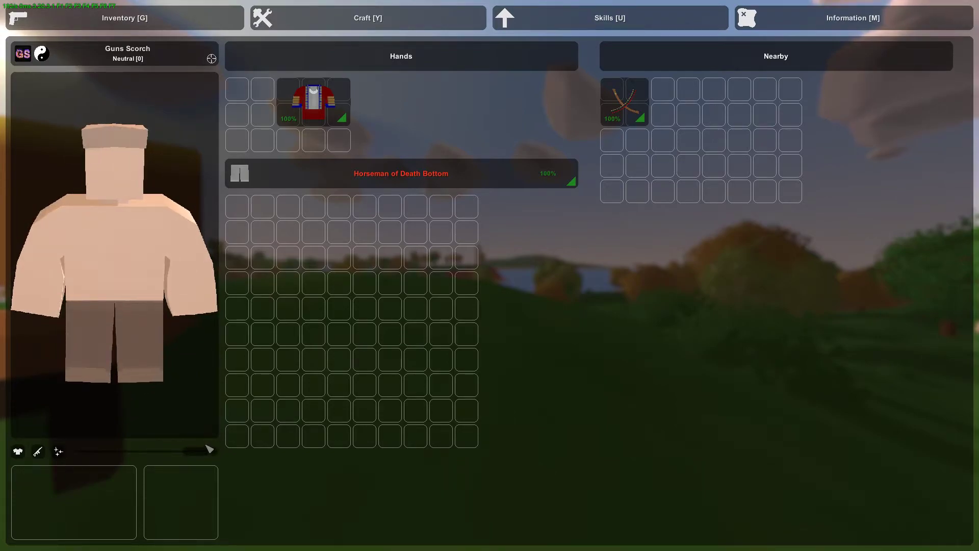
mouse_move(200, 451)
mouse_down()
mouse_move(147, 448)
mouse_move(200, 448)
mouse_up()
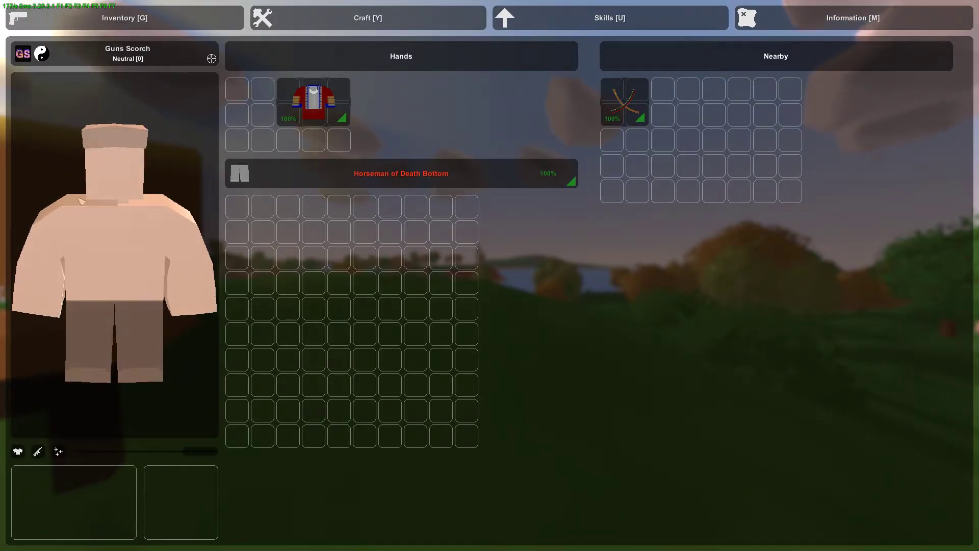
Switch between Unity and Unturned, then show the desktop and the Start menu.
key(super)
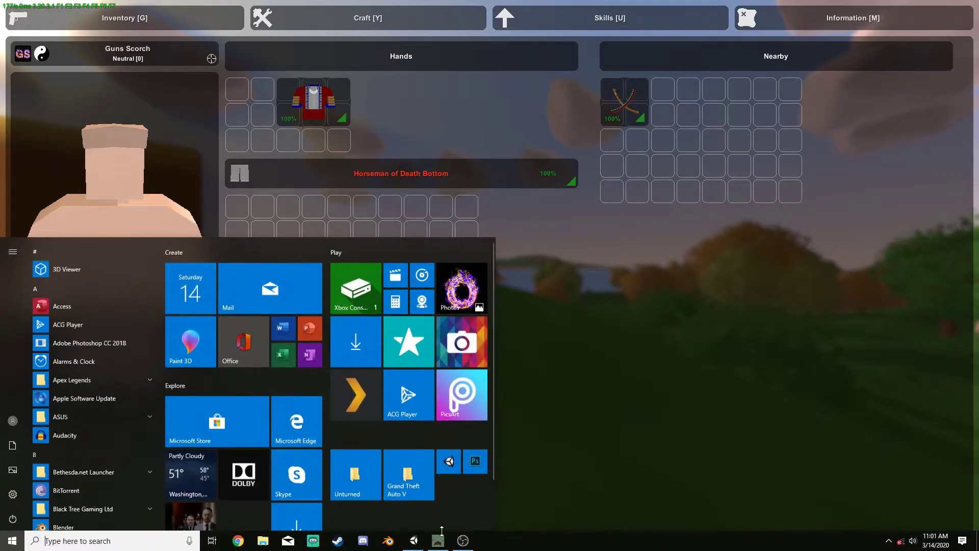
click(414, 541)
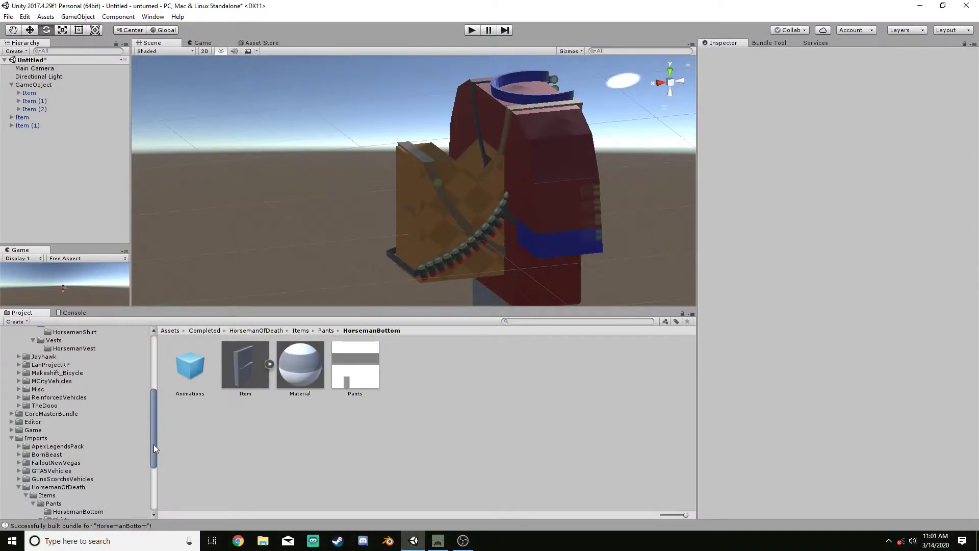
mouse_move(154, 445)
mouse_down()
mouse_move(157, 435)
mouse_move(156, 498)
mouse_move(157, 454)
mouse_up()
click(919, 5)
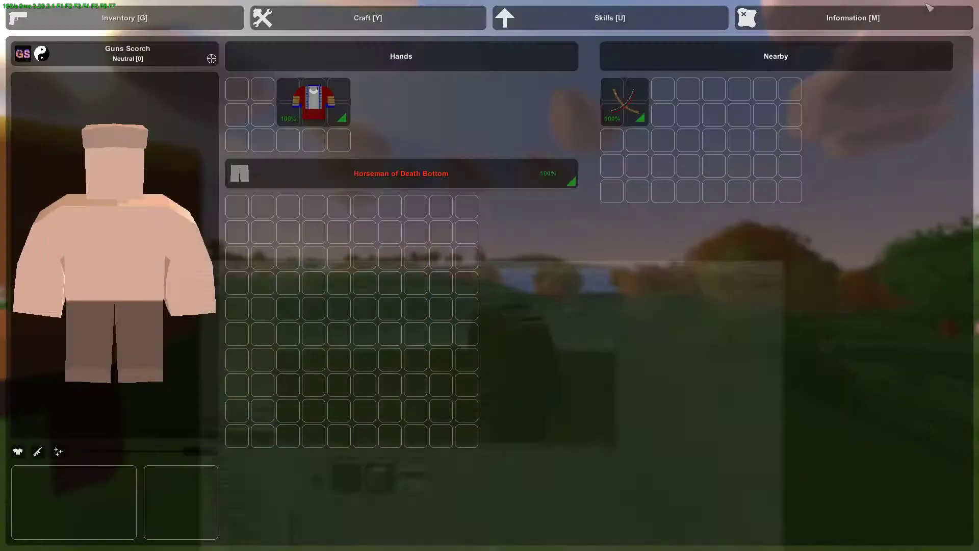
key(super+d)
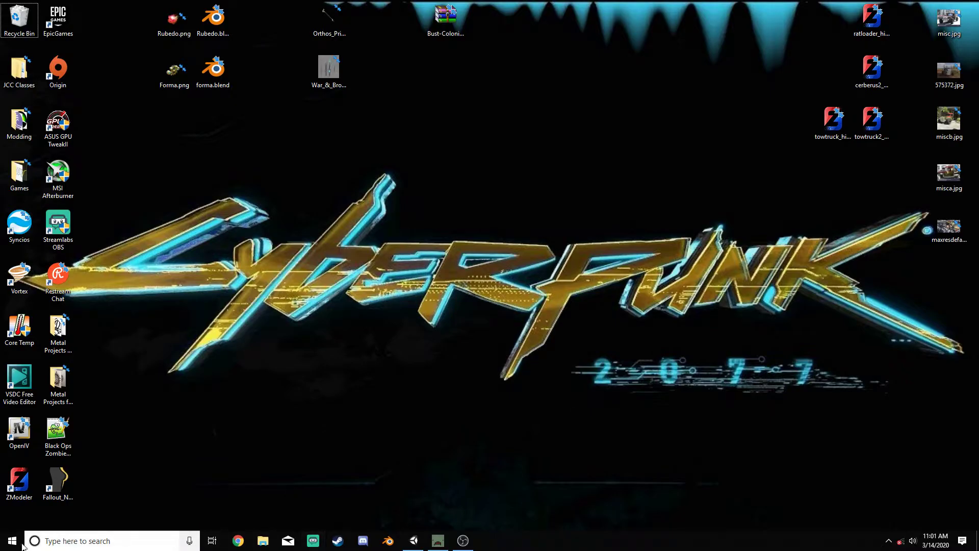
key(super+d)
key(super)
Browse the Unturned folder through Bundles, Sources and Animation to open Texture.png.
click(354, 477)
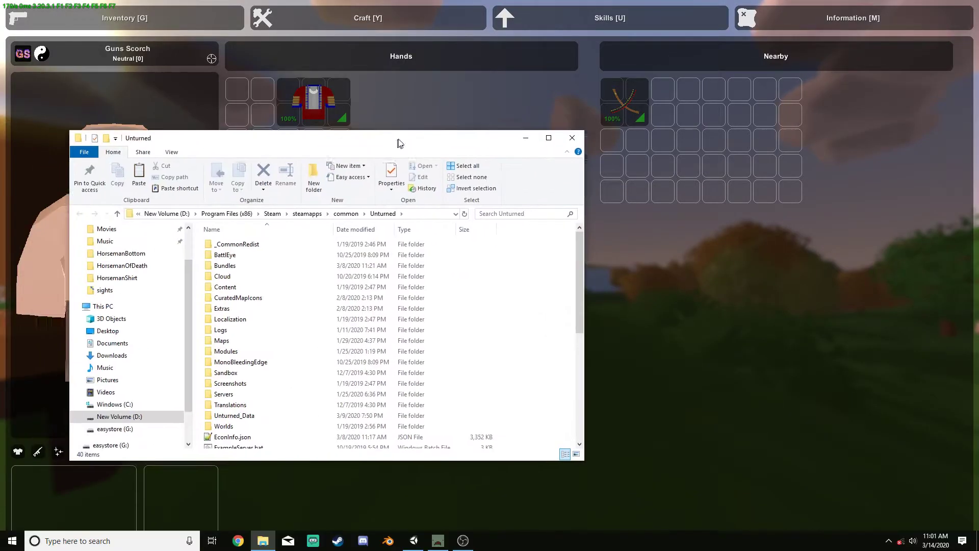
drag(398, 143, 537, 113)
double_click(371, 236)
double_click(385, 311)
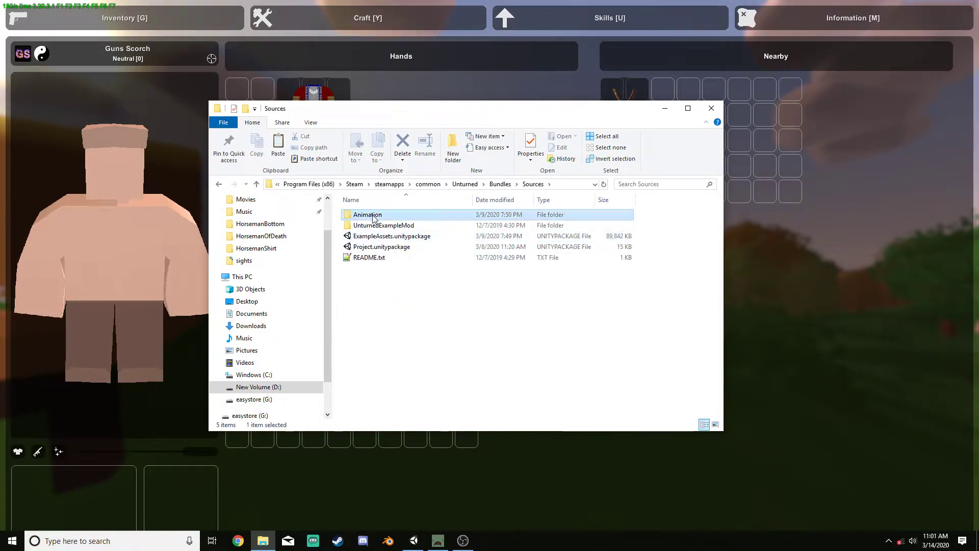
double_click(377, 214)
double_click(386, 237)
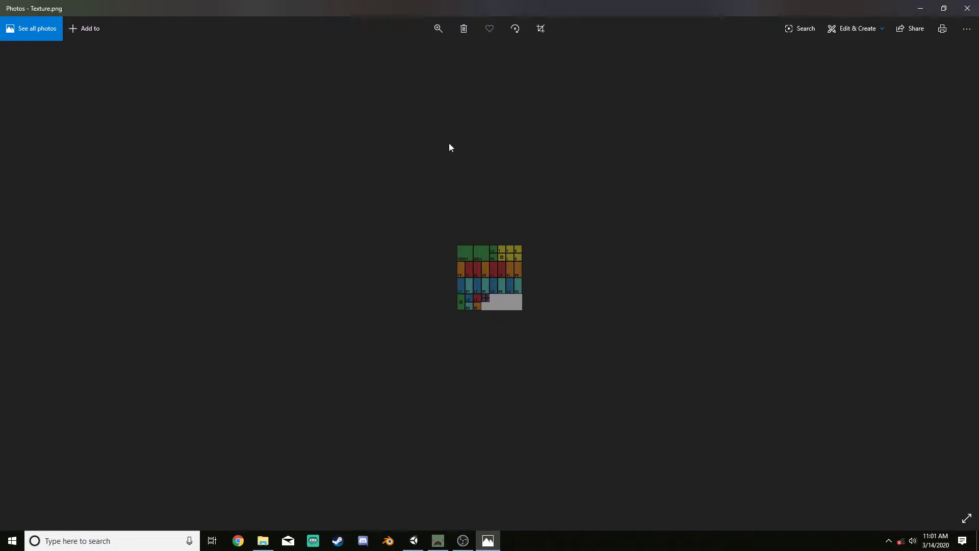
Zoom Texture.png to maximum to study its labelled body regions, then close Photos.
click(438, 28)
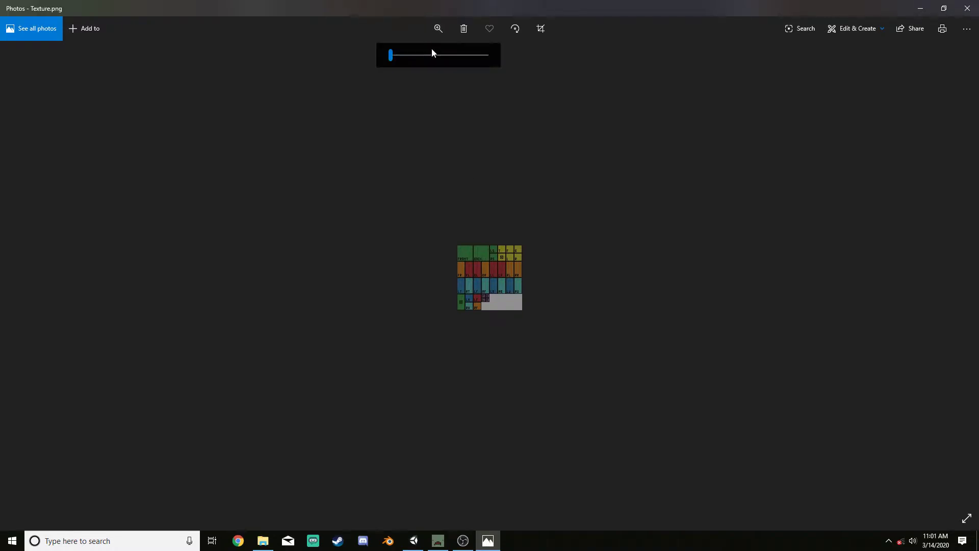
drag(429, 53, 492, 62)
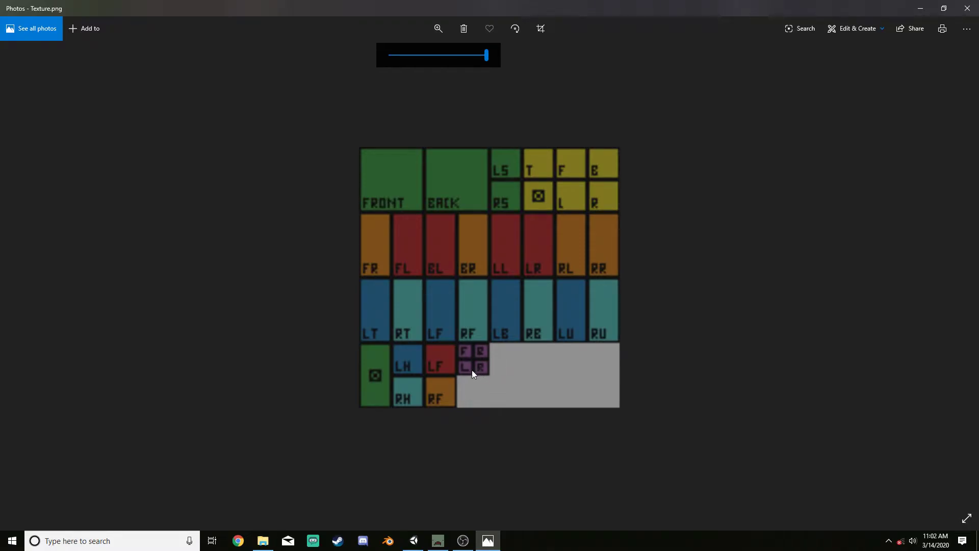
click(967, 8)
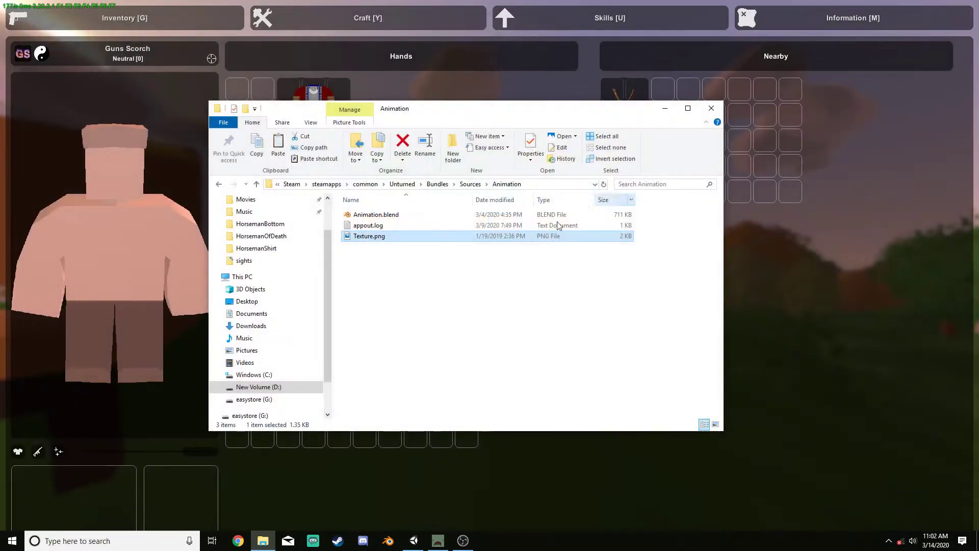
Close Explorer, unequip the Horseman of Death Bottom pants into hands, and check the shirt's details.
click(712, 108)
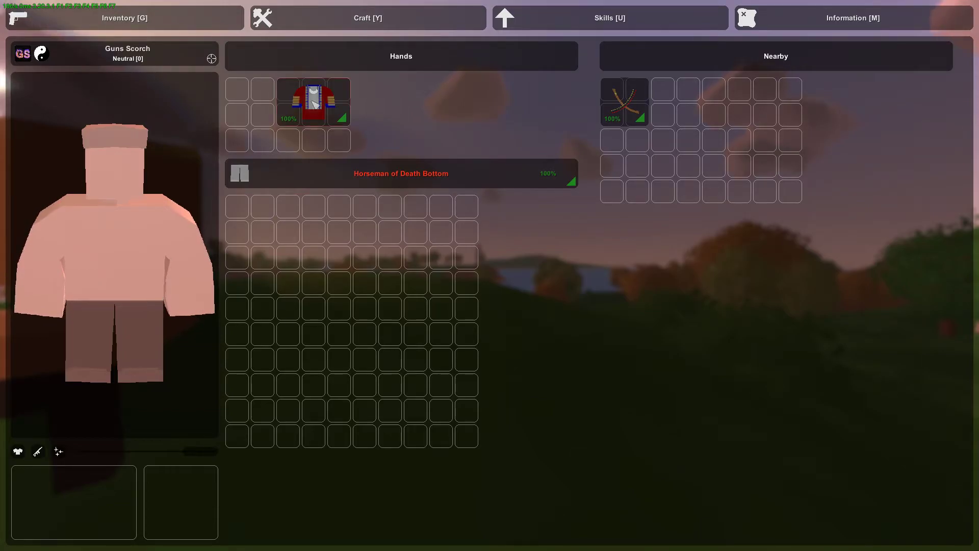
double_click(365, 176)
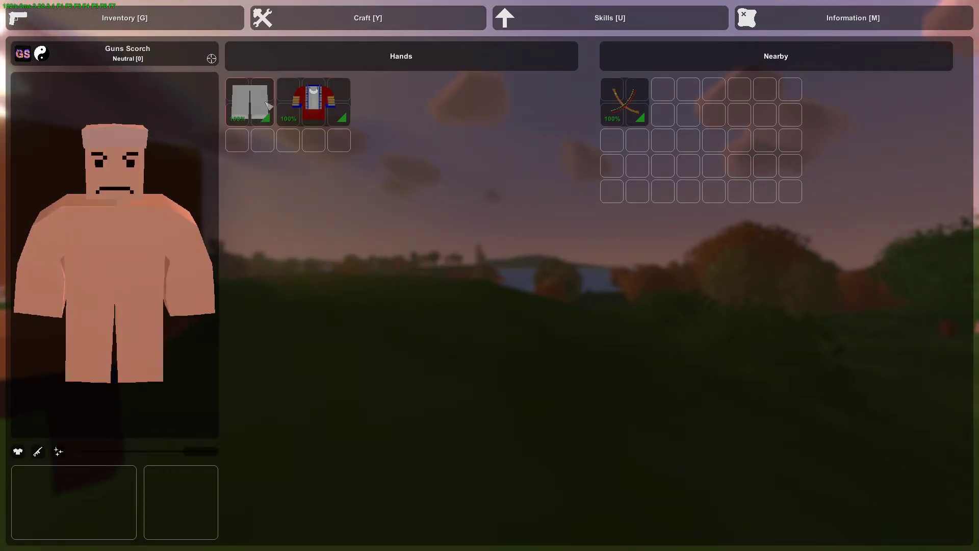
click(341, 121)
click(325, 117)
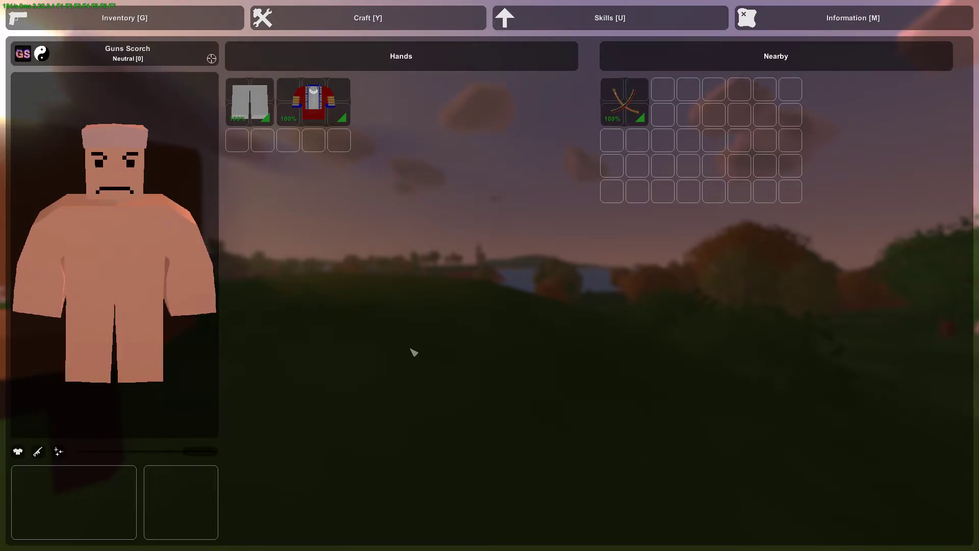
key(super)
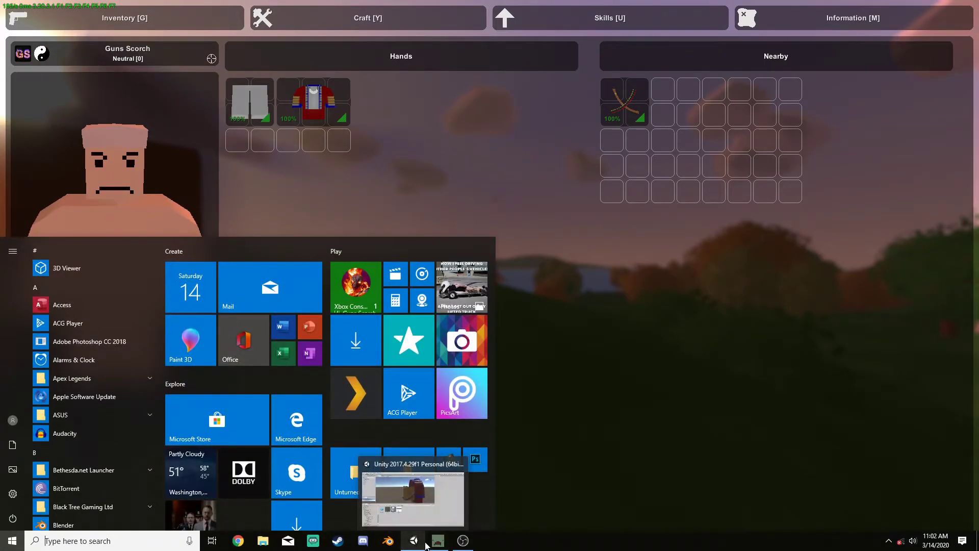
View the HorsemanShirt Shirt.png texture enlarged in Photos, then show the Horseman shirt's details in Unturned.
click(413, 540)
click(94, 455)
click(80, 463)
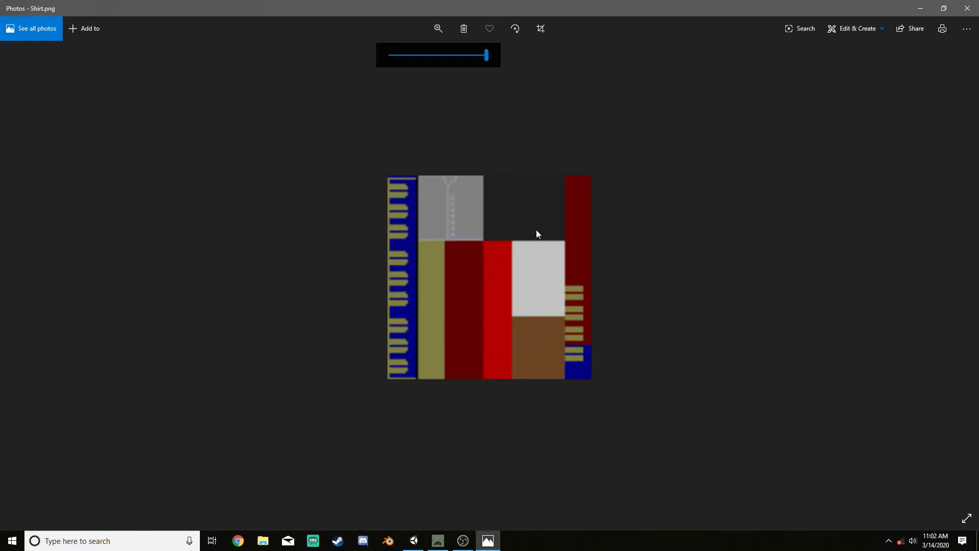
click(967, 8)
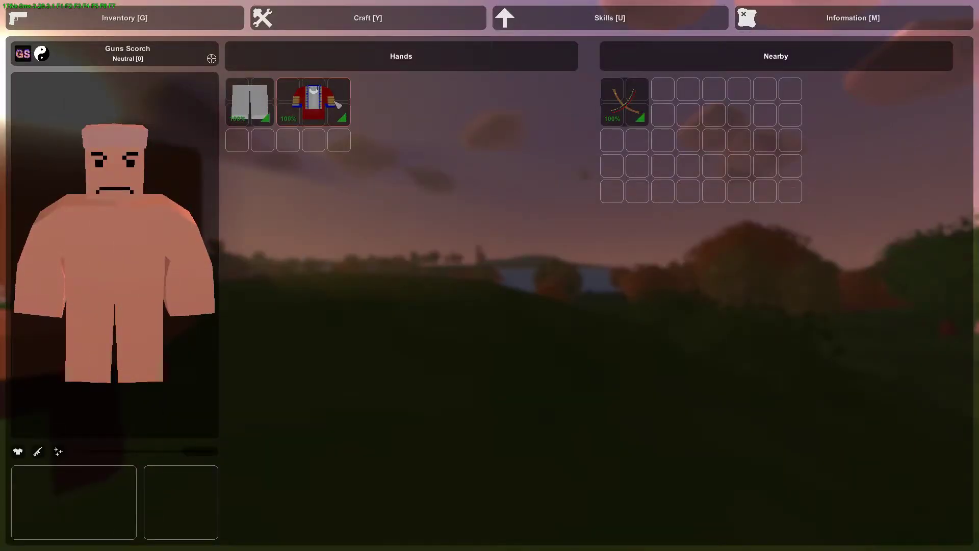
click(321, 99)
Equip the Horseman of Death shirt and pick up the Horseman of Death Vest.
click(368, 160)
key(g)
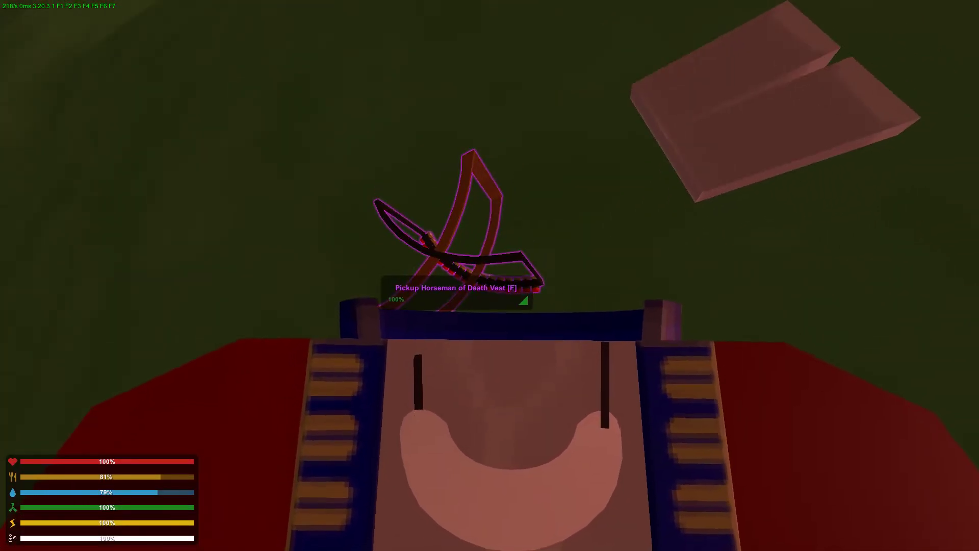
key(f)
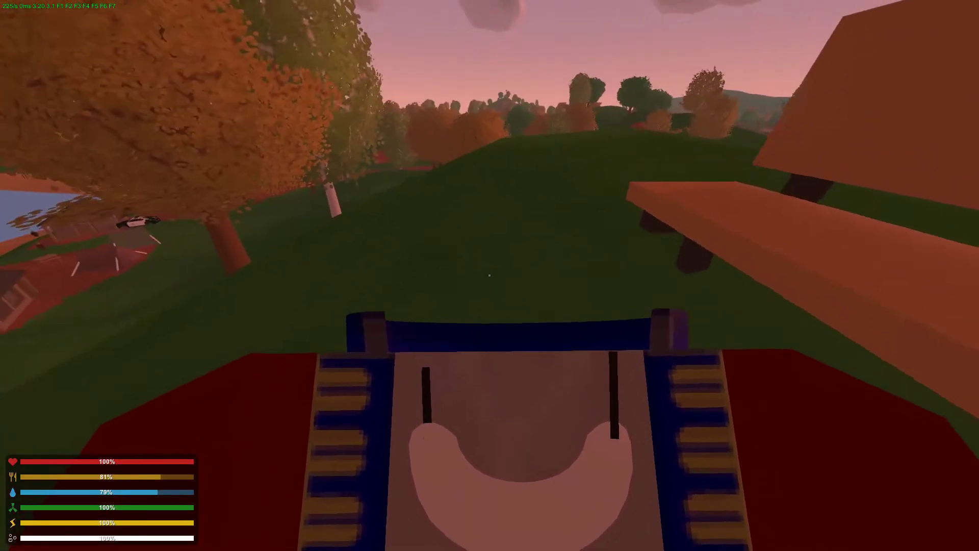
key(g)
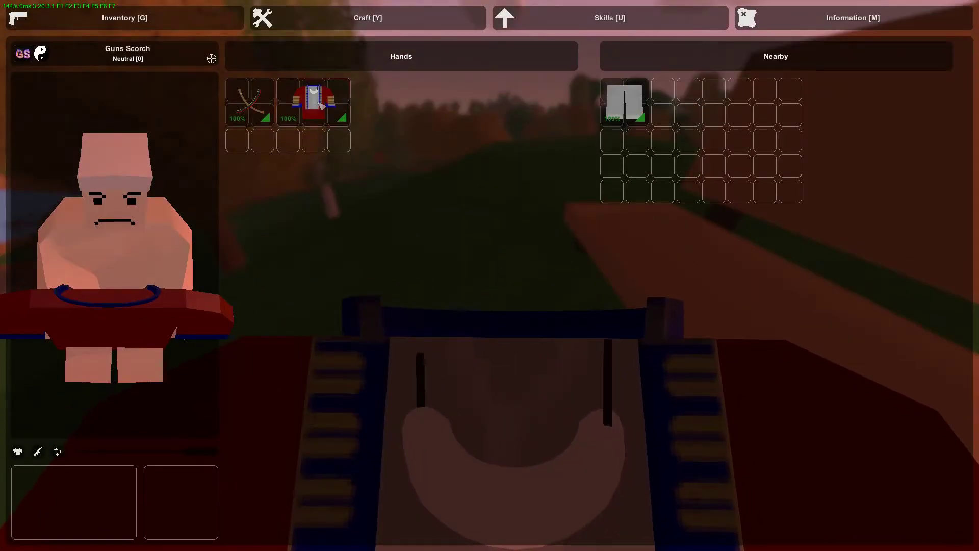
click(322, 105)
click(383, 161)
click(312, 98)
key(g)
Turn the character preview to the front, then take off the shirt and drop it with the vest.
key(g)
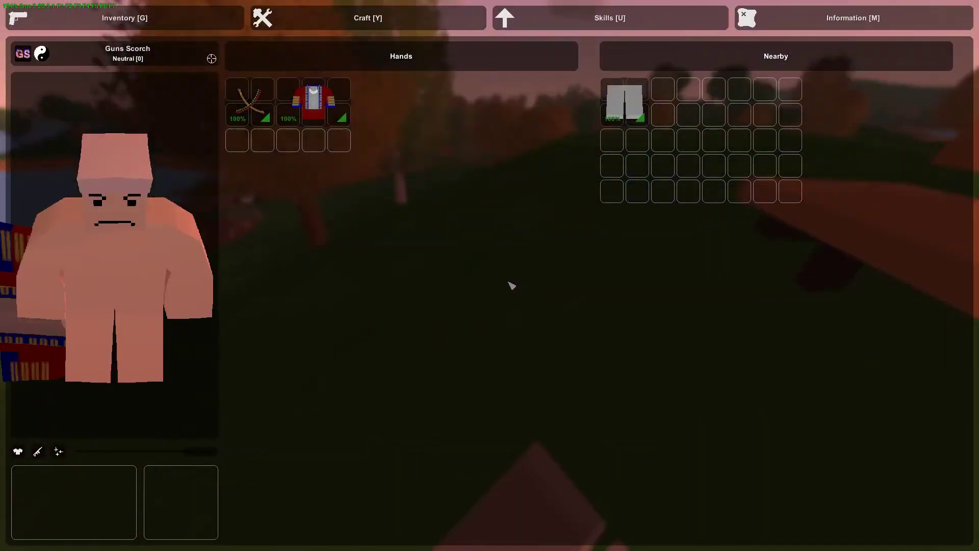
drag(145, 452, 210, 428)
drag(334, 179, 675, 102)
drag(250, 102, 752, 101)
key(g)
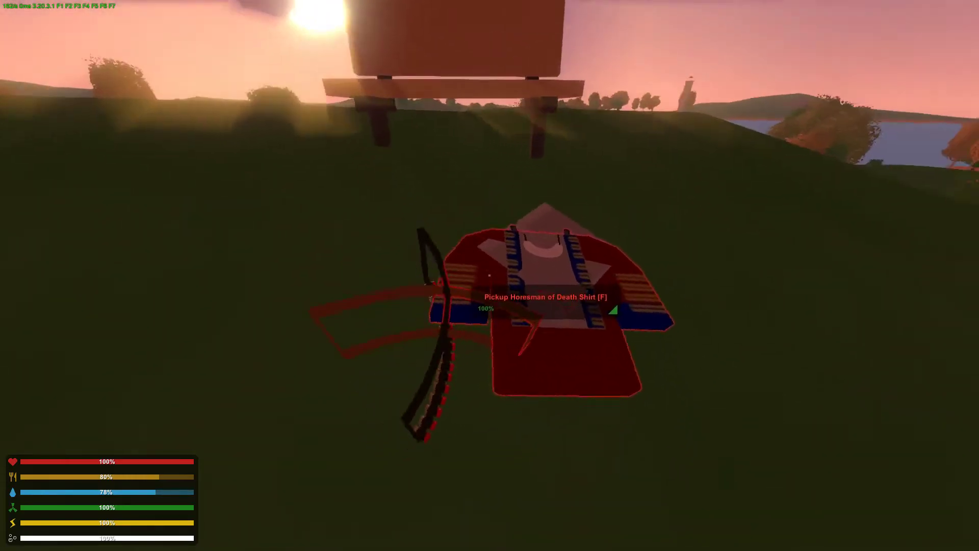
Pick the Horseman of Death Vest back up from the ground.
key(f)
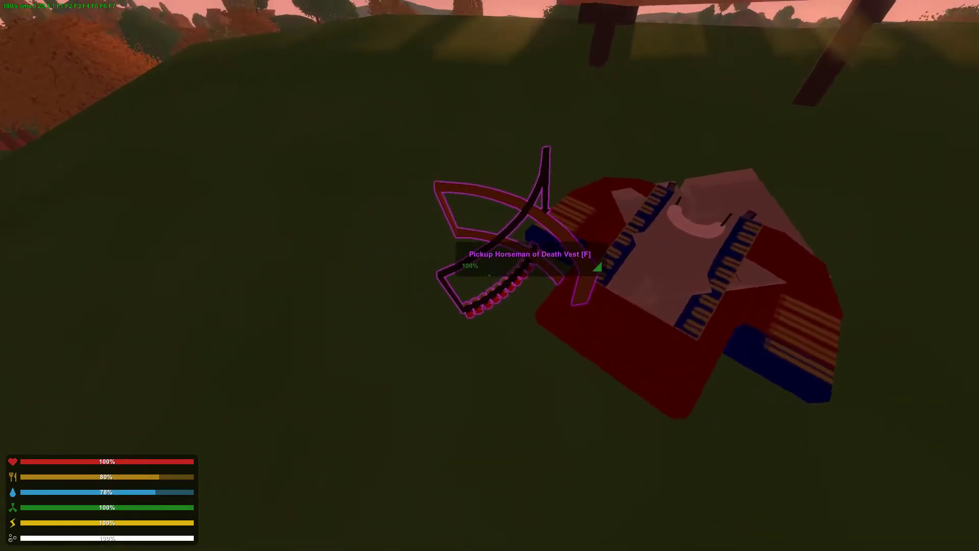
key(g)
key(g)
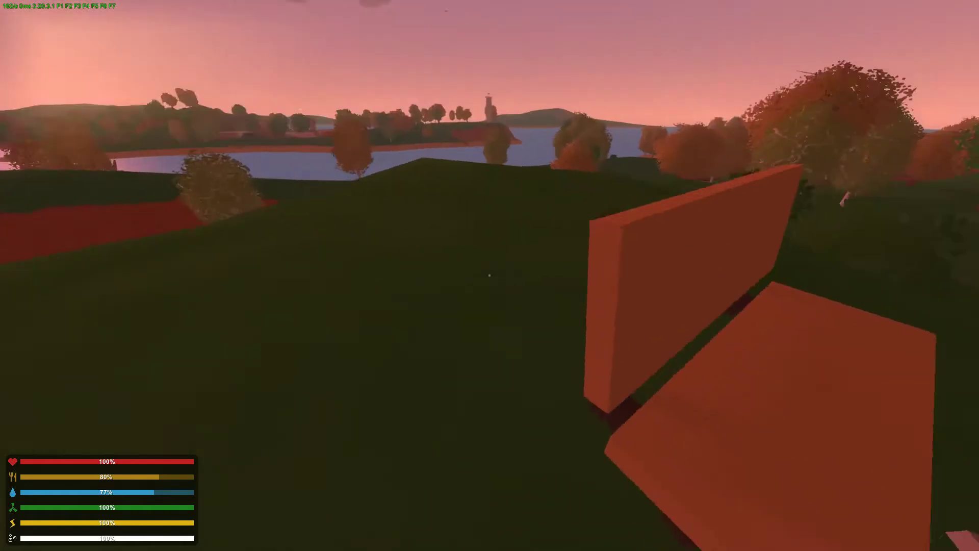
key(g)
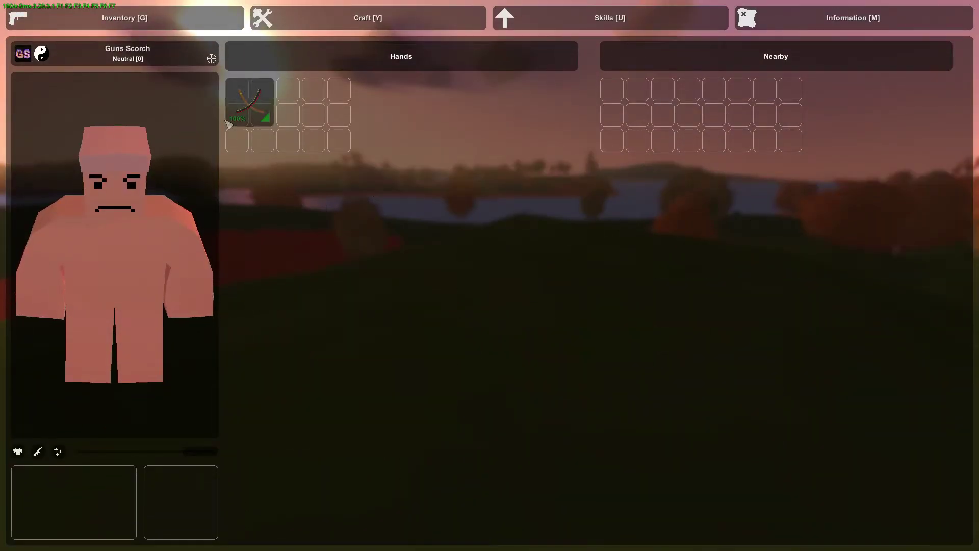
key(g)
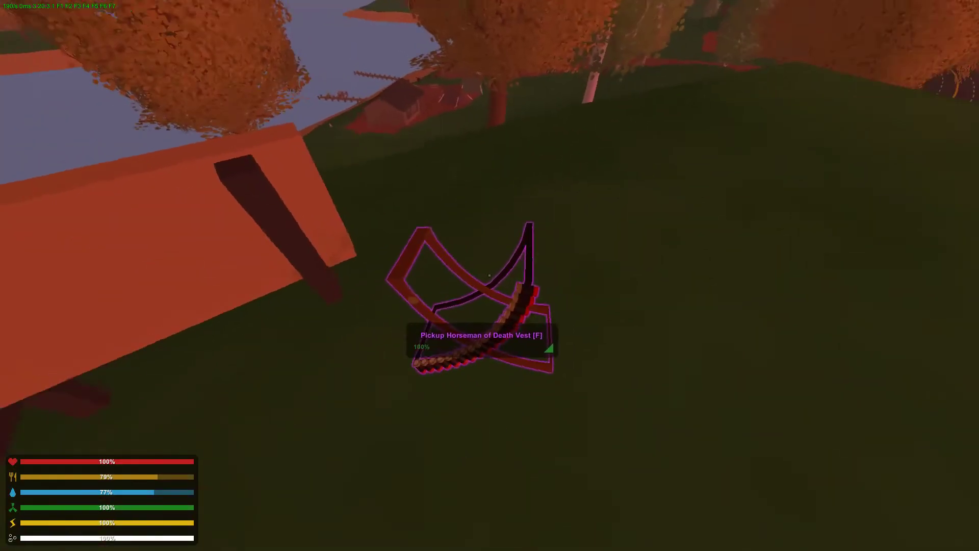
Crouch beside the dropped Horseman of Death Vest to inspect it at ground level.
key(z)
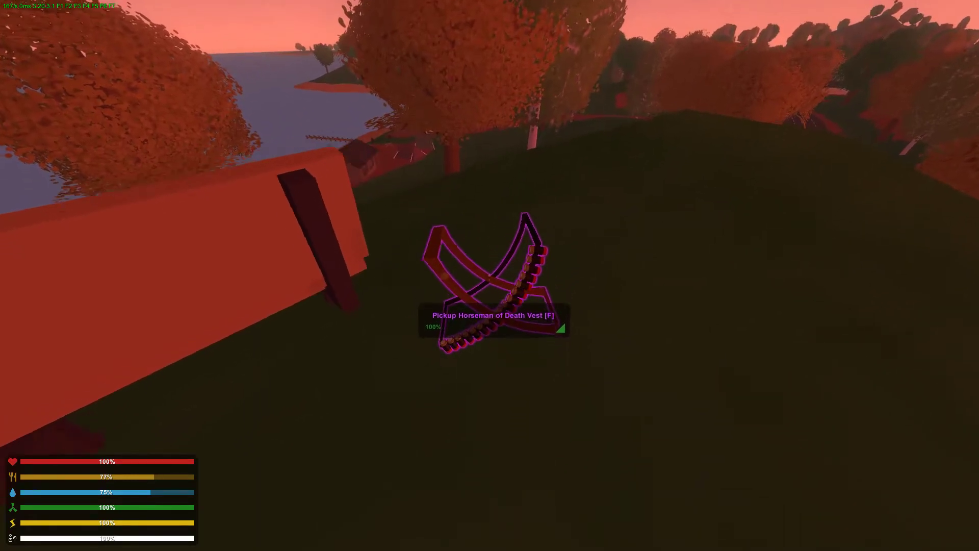
Wear the Horseman of Death Vest, then remove it, drop it on the grass and look around it.
key(f)
key(g)
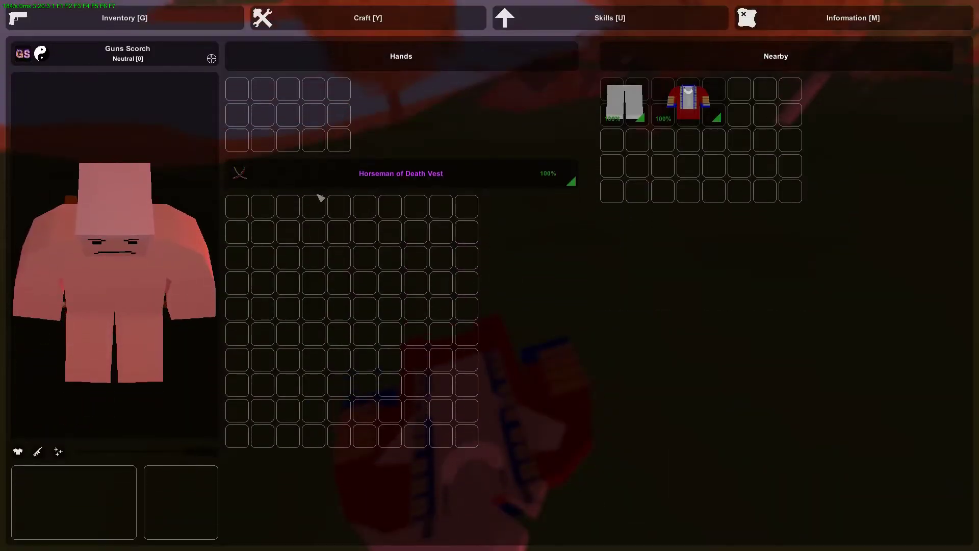
click(324, 176)
drag(249, 102, 752, 102)
key(g)
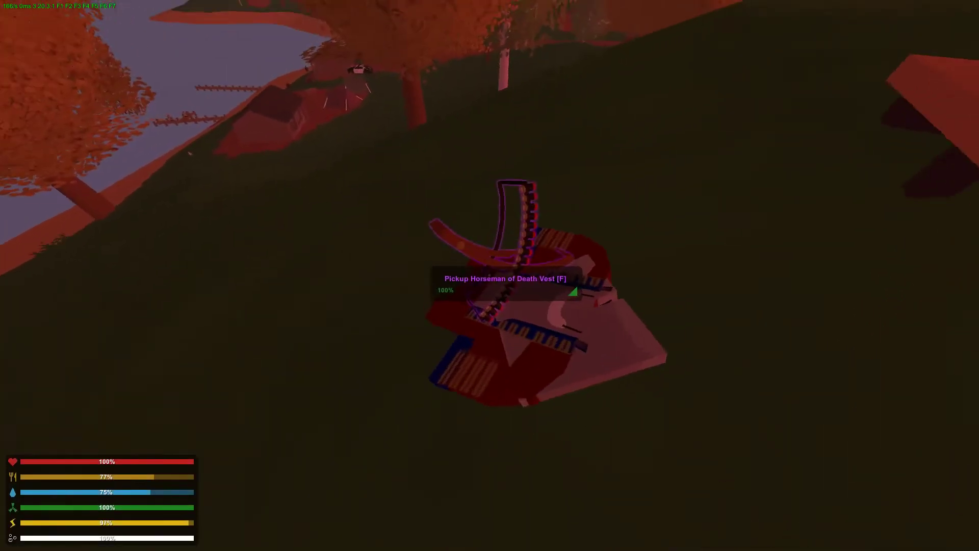
key(w)
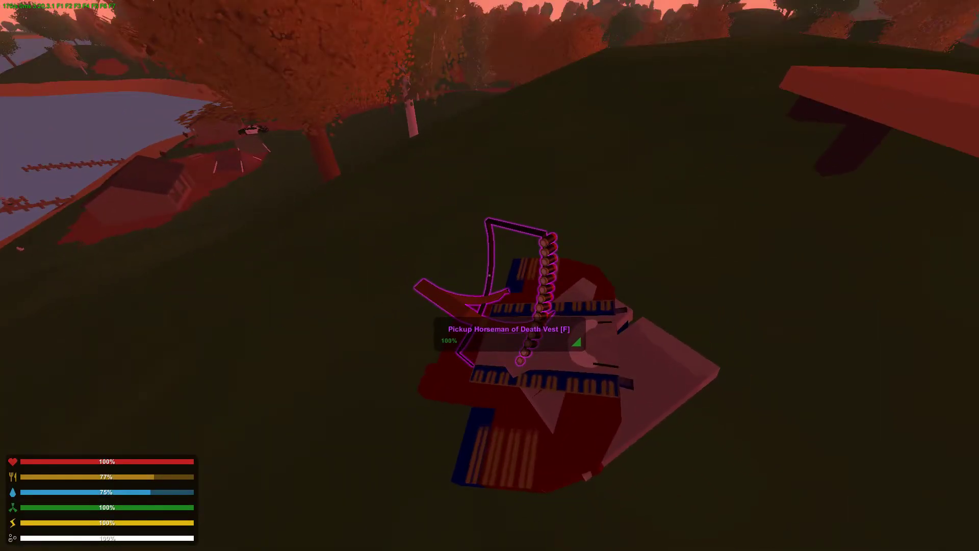
key(s)
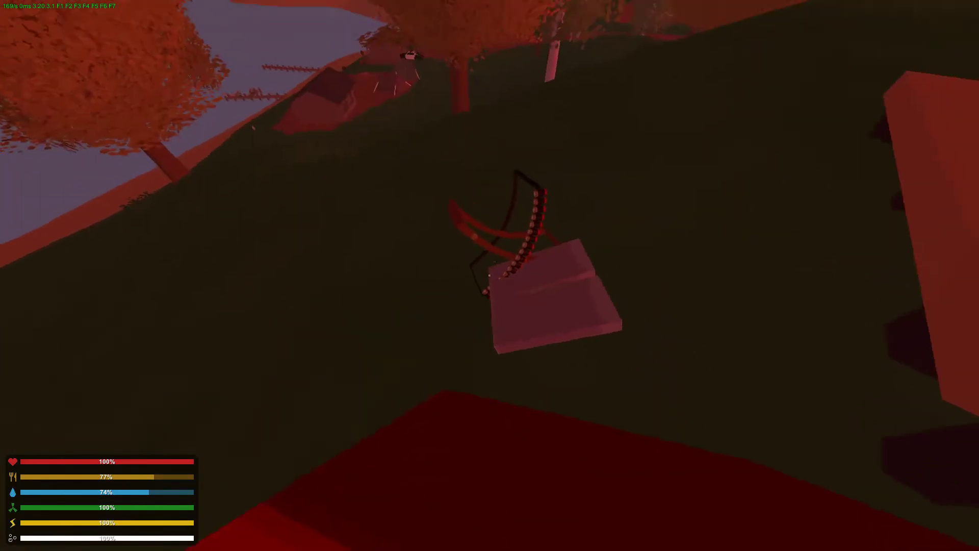
View the worn Horseman shirt from side and front, then take it off and drop it.
key(g)
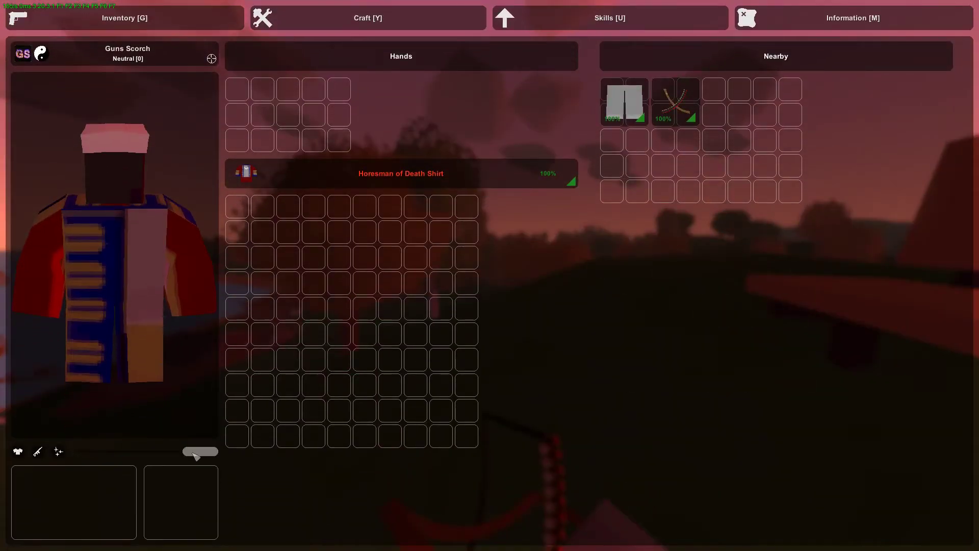
drag(201, 451, 170, 448)
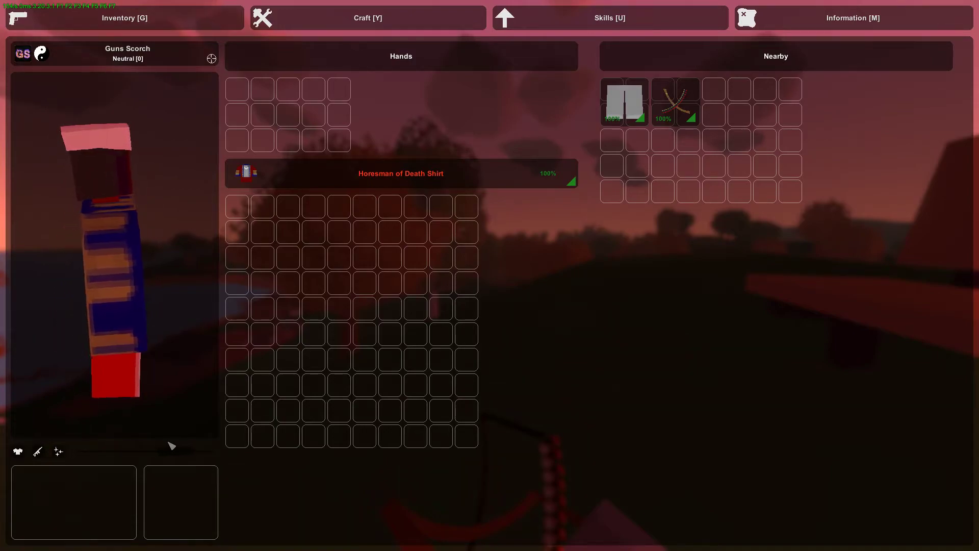
drag(172, 445, 178, 424)
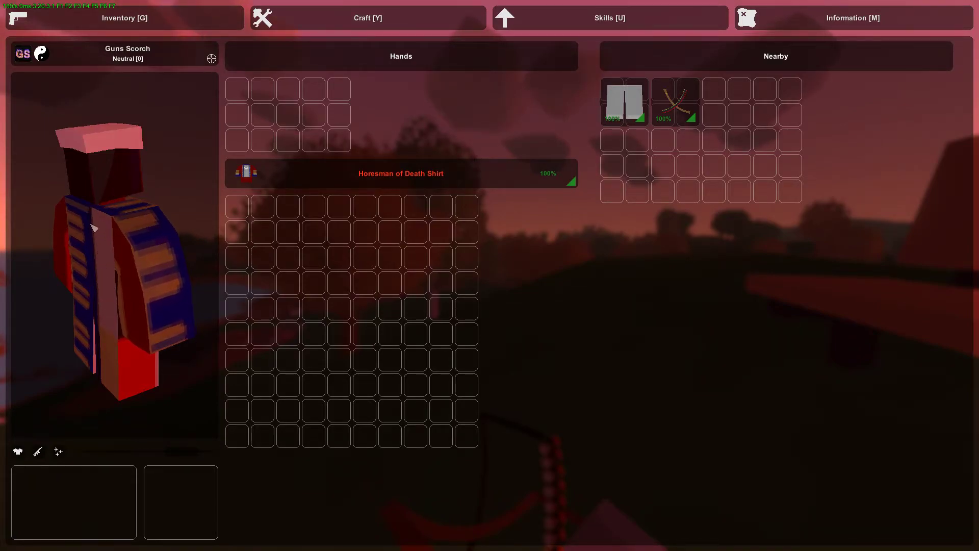
double_click(328, 182)
drag(272, 104, 727, 102)
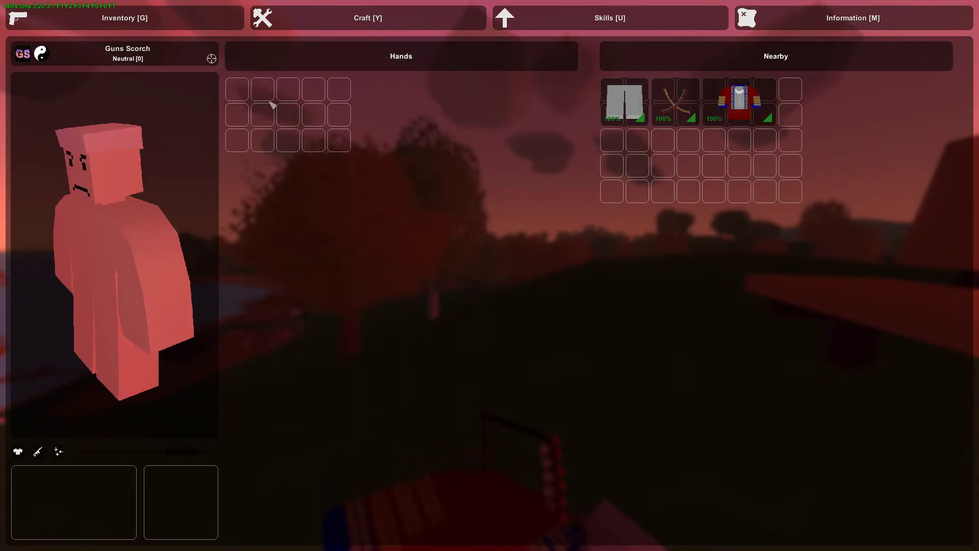
key(g)
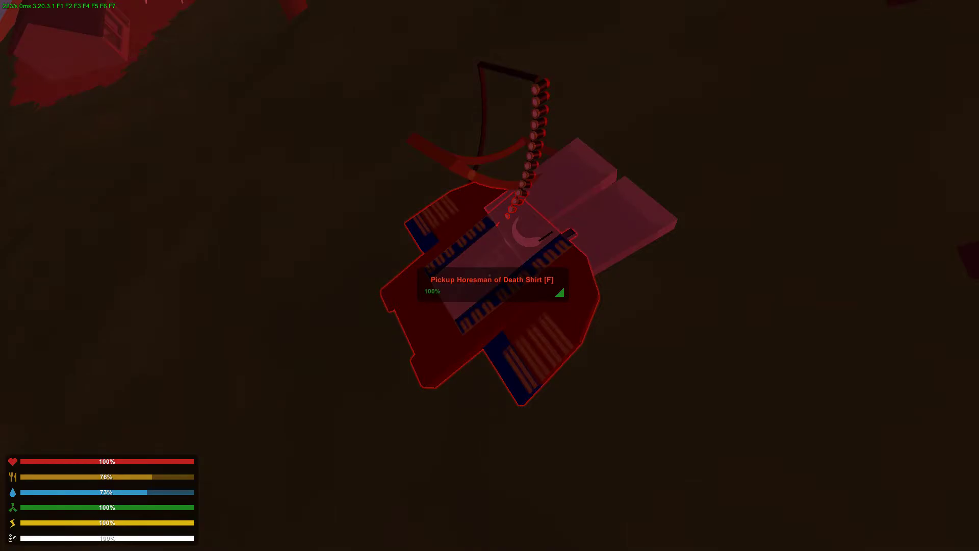
Pick the shirt back up, view it from the front, and take it off again.
key(f)
key(g)
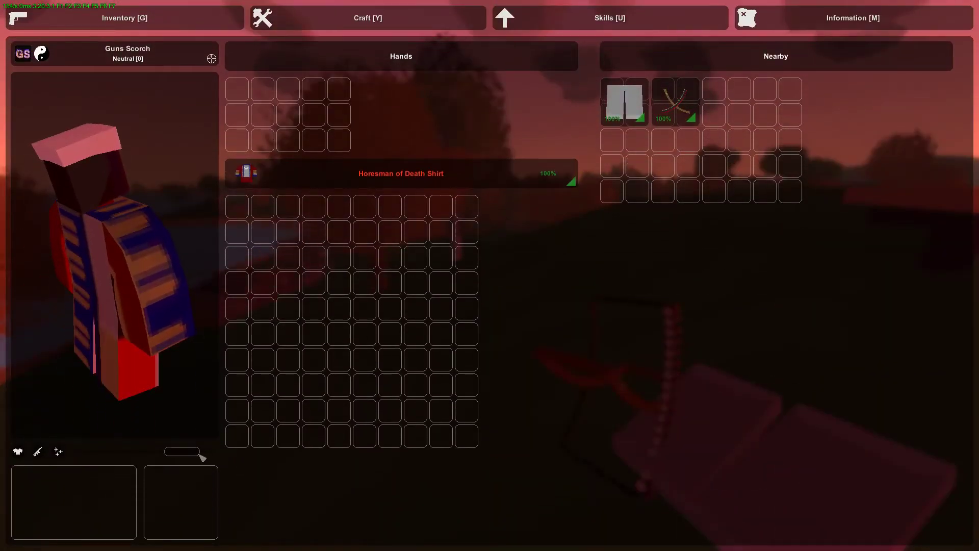
drag(202, 458, 218, 452)
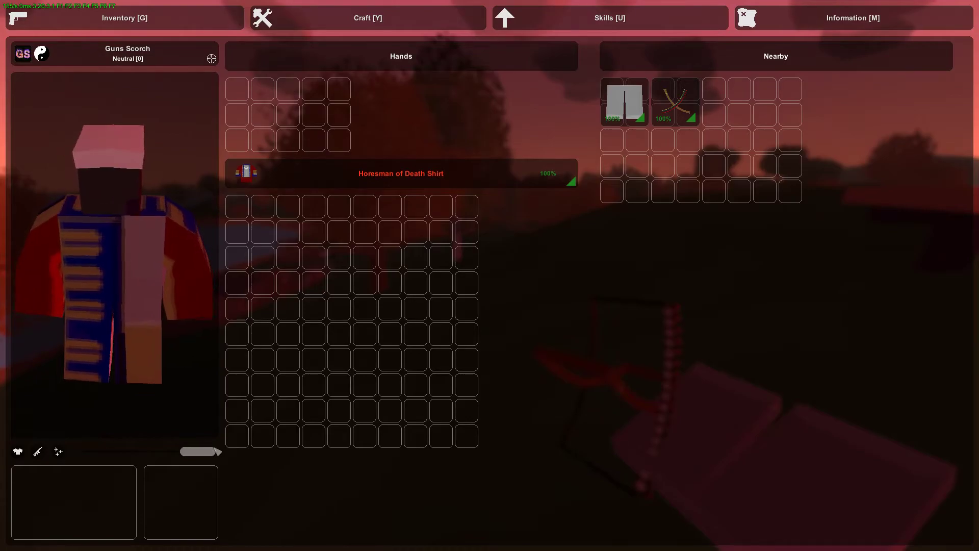
key(g)
key(g)
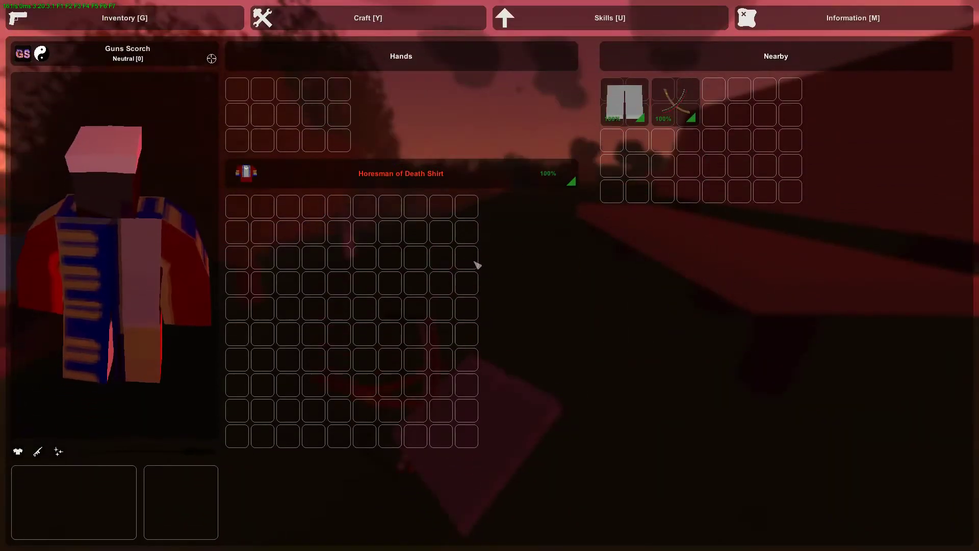
double_click(377, 176)
key(g)
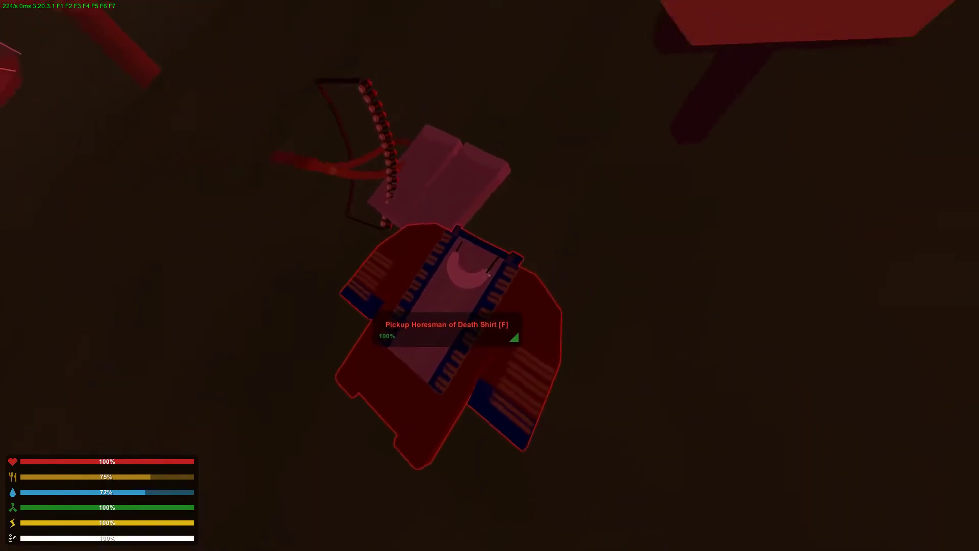
Take off the Horseman of Death Bottom pants and drop them on the ground.
key(g)
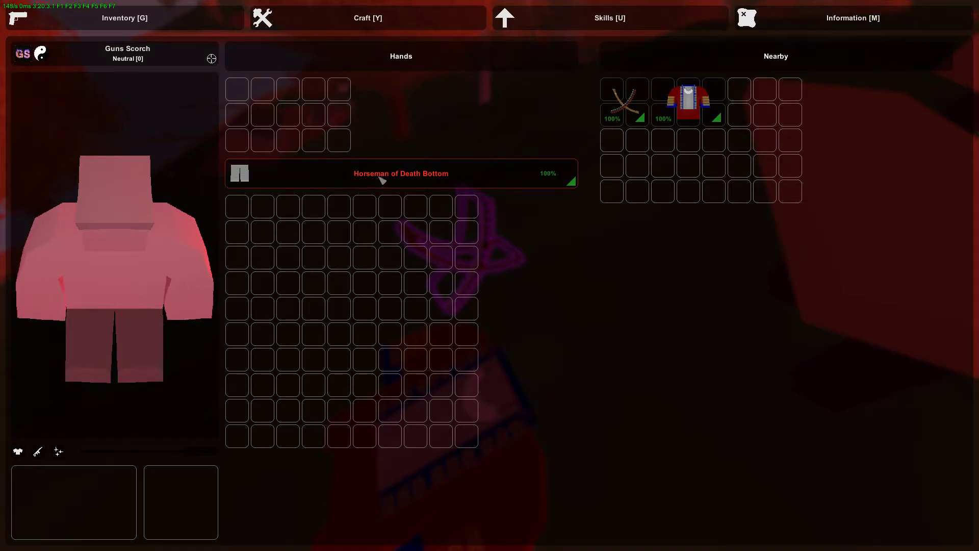
double_click(452, 176)
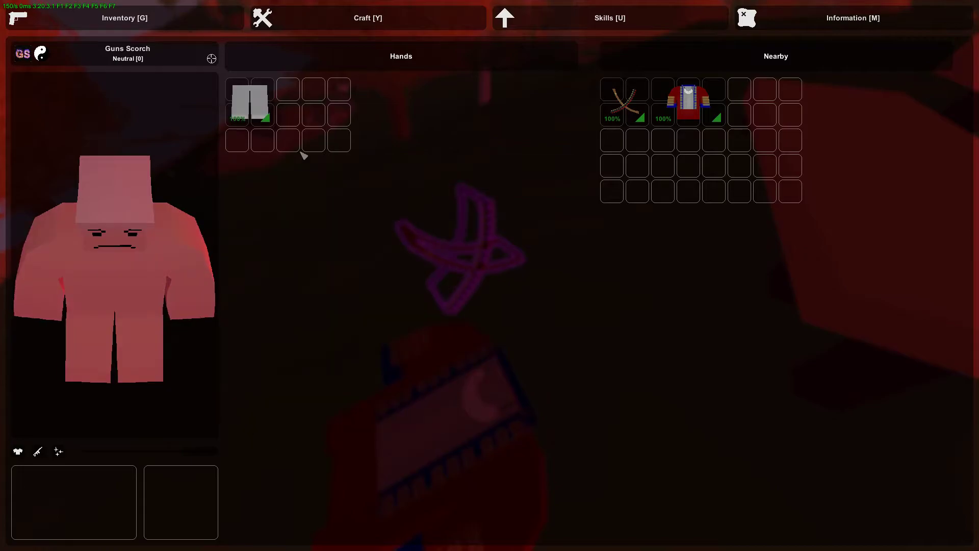
double_click(257, 107)
key(g)
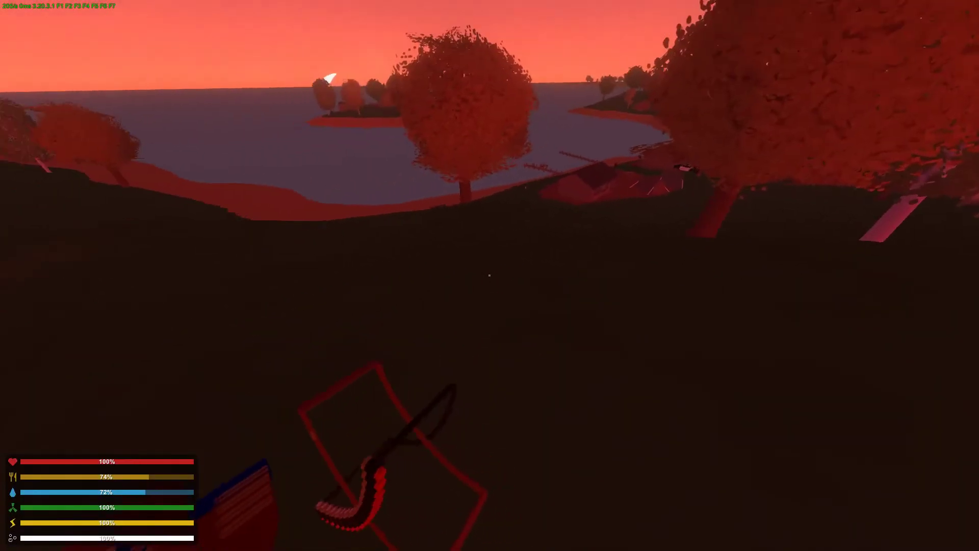
key(g)
double_click(313, 172)
double_click(258, 105)
key(g)
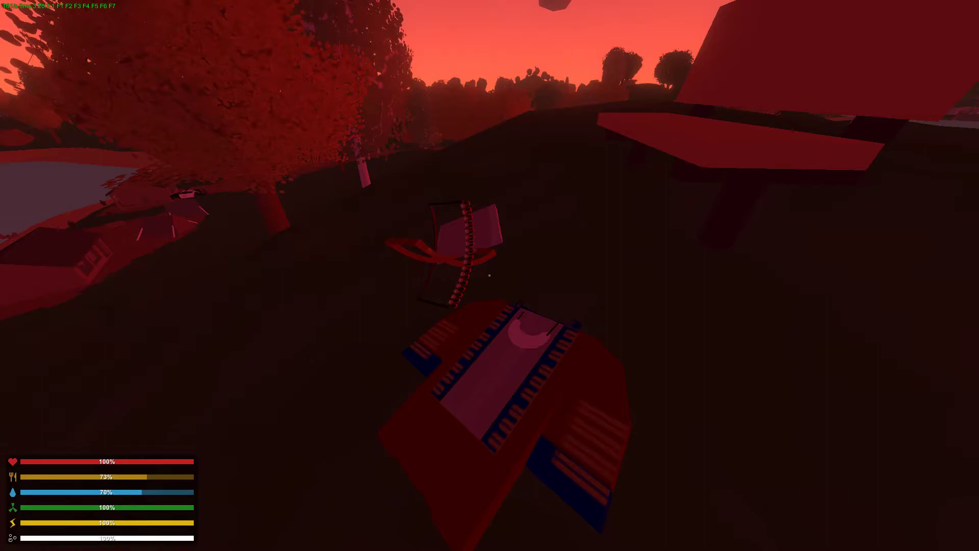
Walk around the dropped Horseman of Death shirt, then pause and resume the game.
key(a)
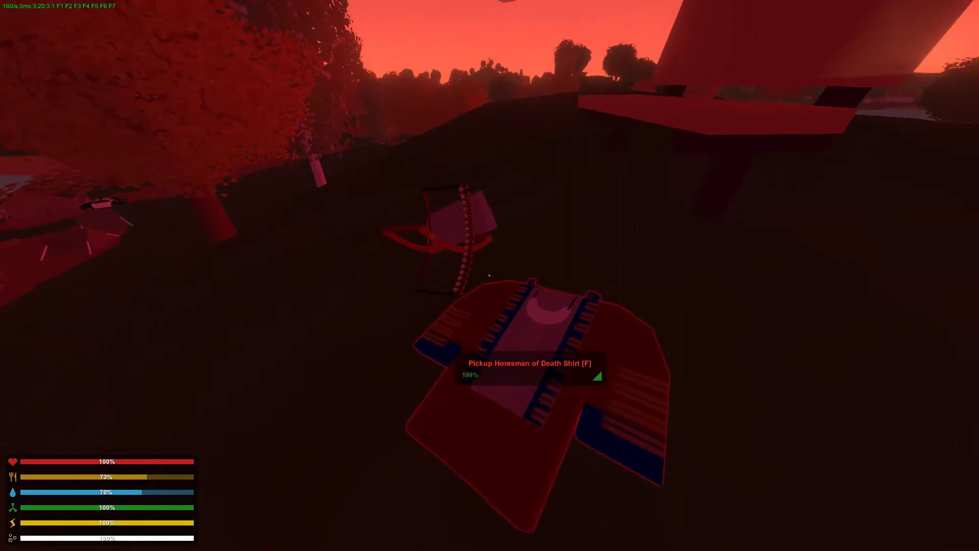
key(s)
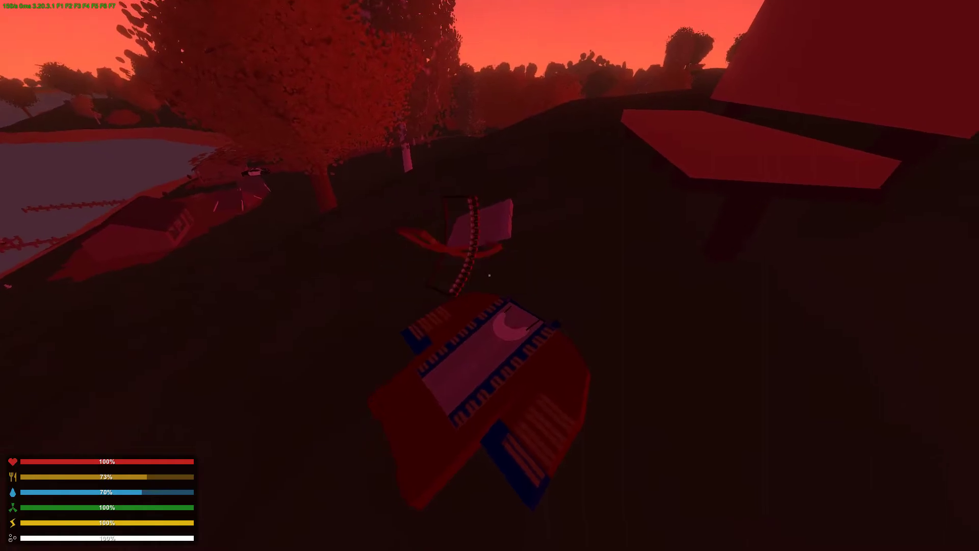
key(a)
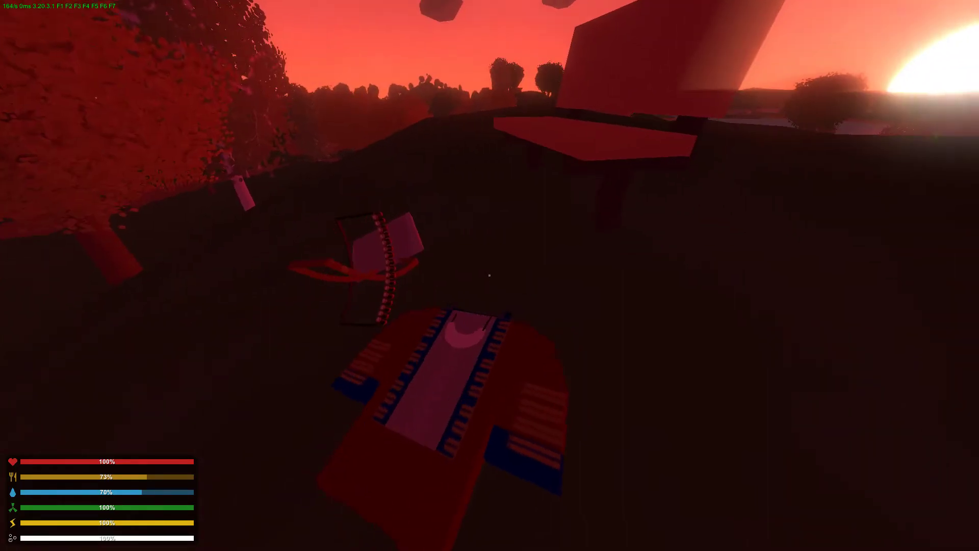
key(d)
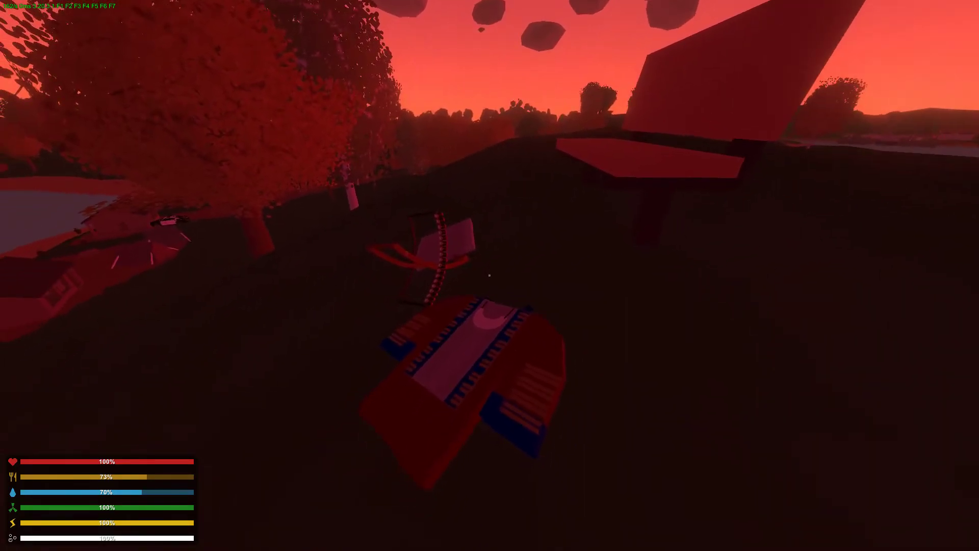
key(w)
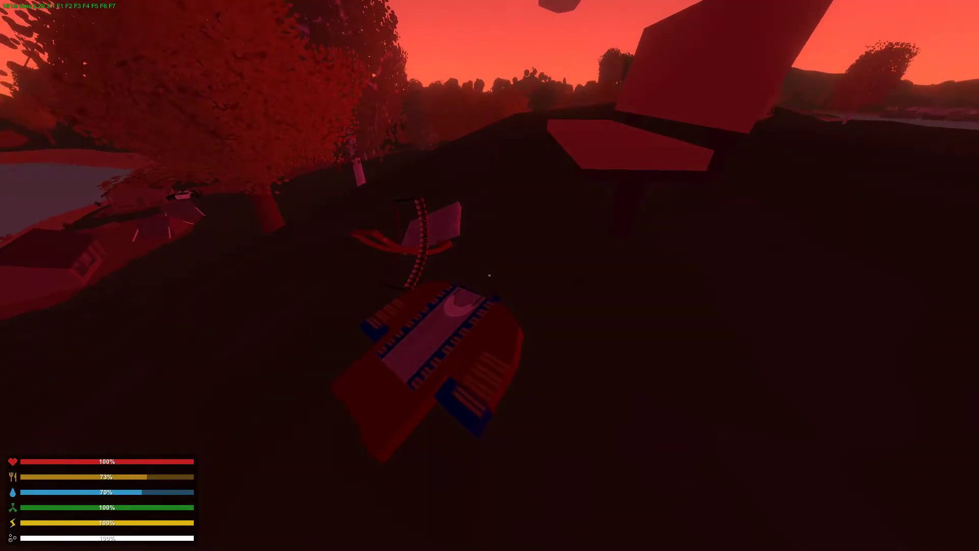
key(s)
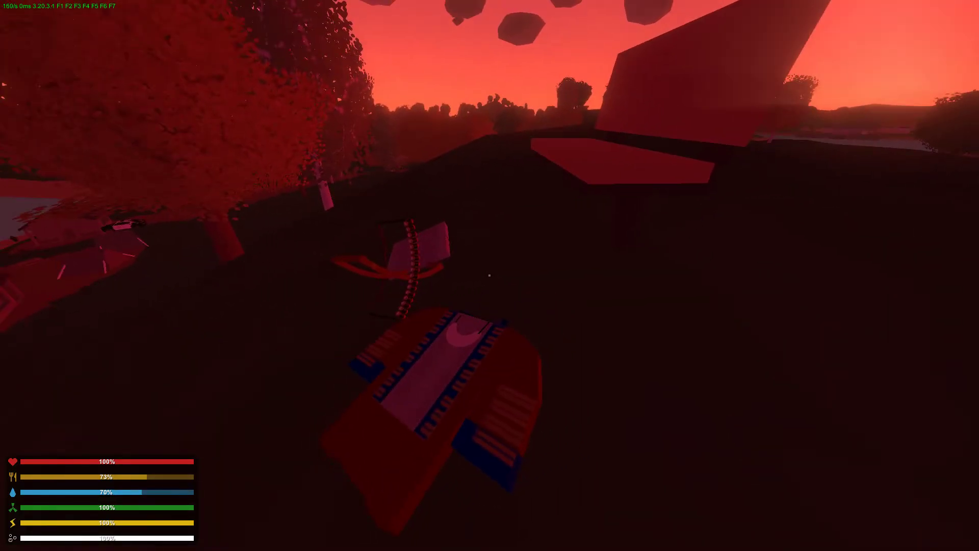
key(Escape)
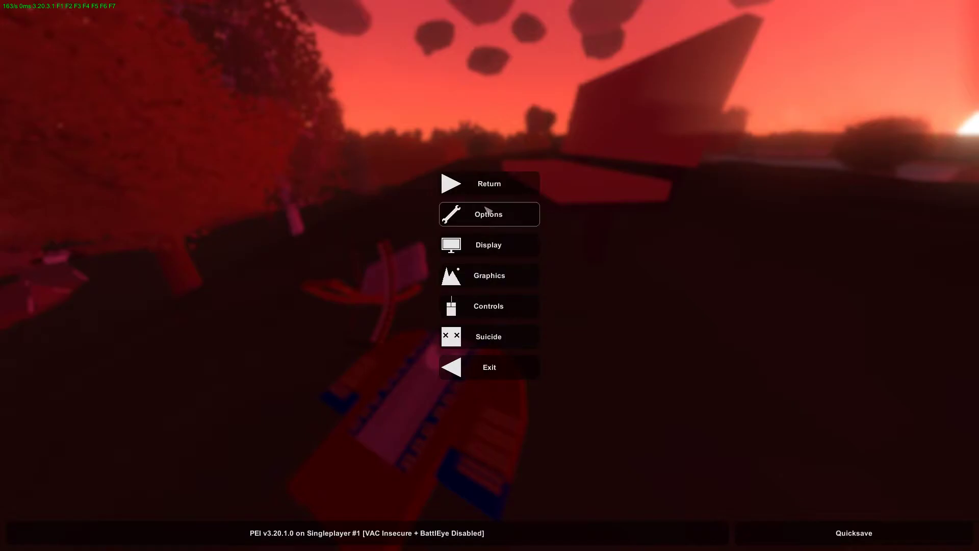
click(497, 189)
Enter /day in the world chat to switch the dusk to daylight.
key(w)
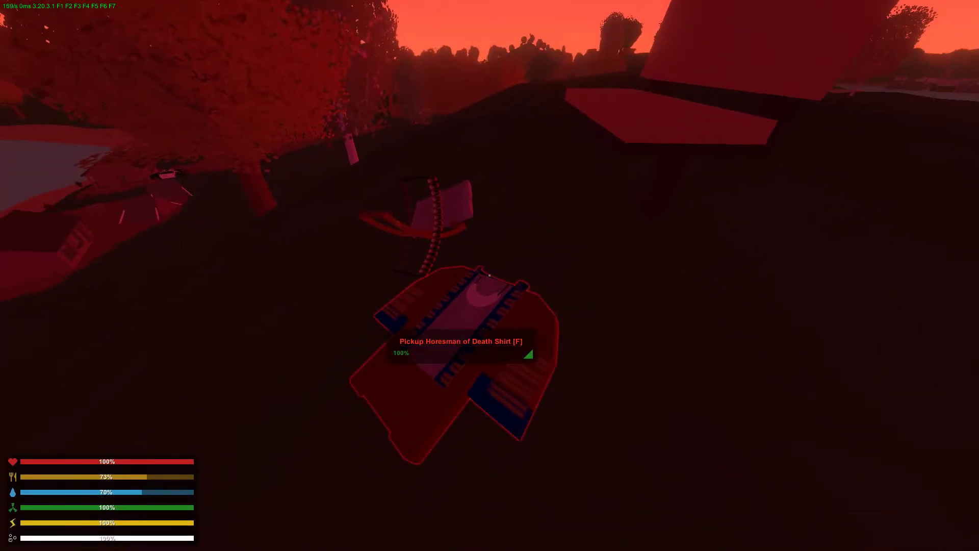
key(j)
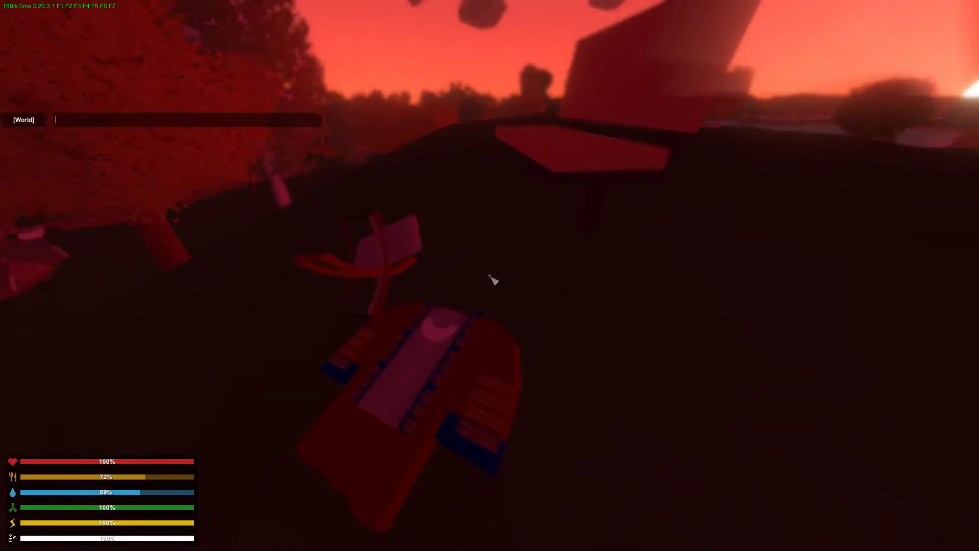
text(/day)
key(Return)
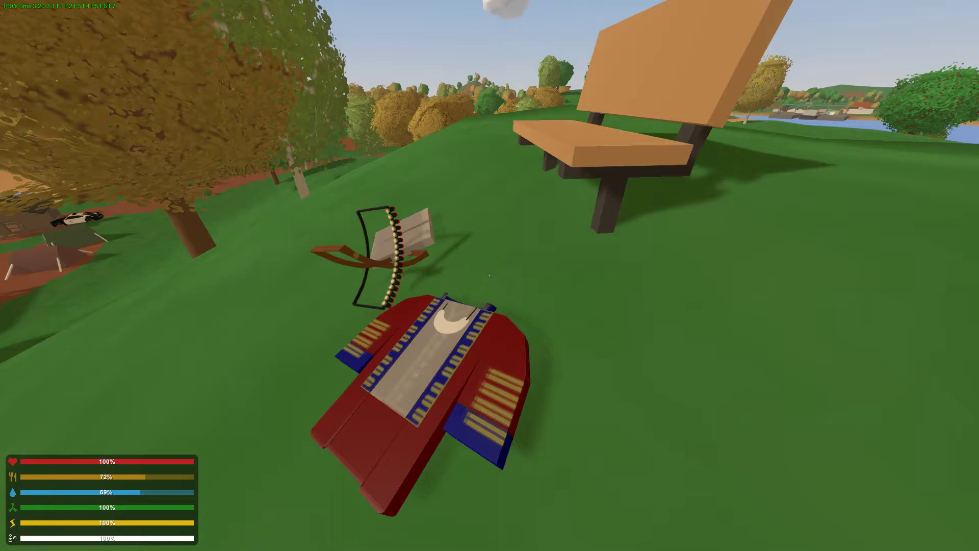
Walk around the dropped Horseman shirt and vest to inspect them in daylight.
key(w)
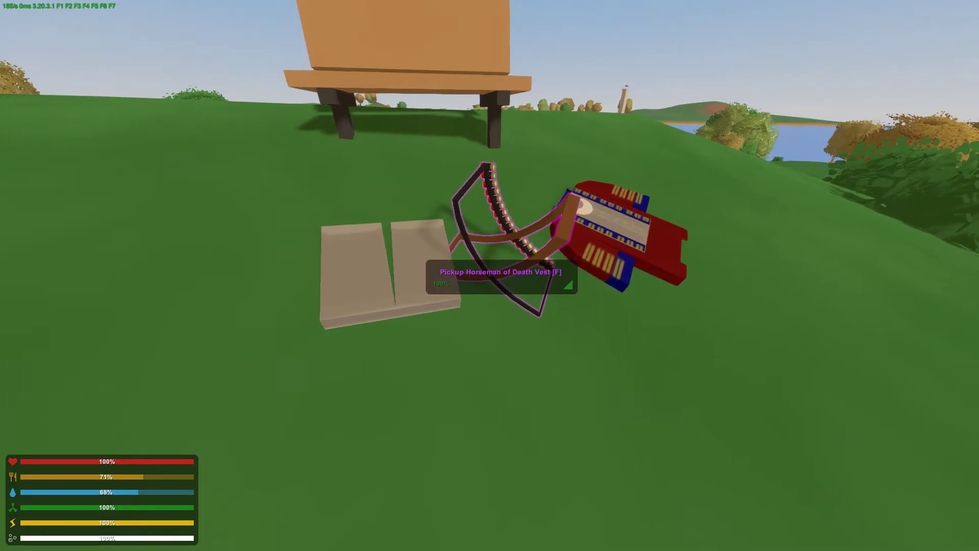
key(d)
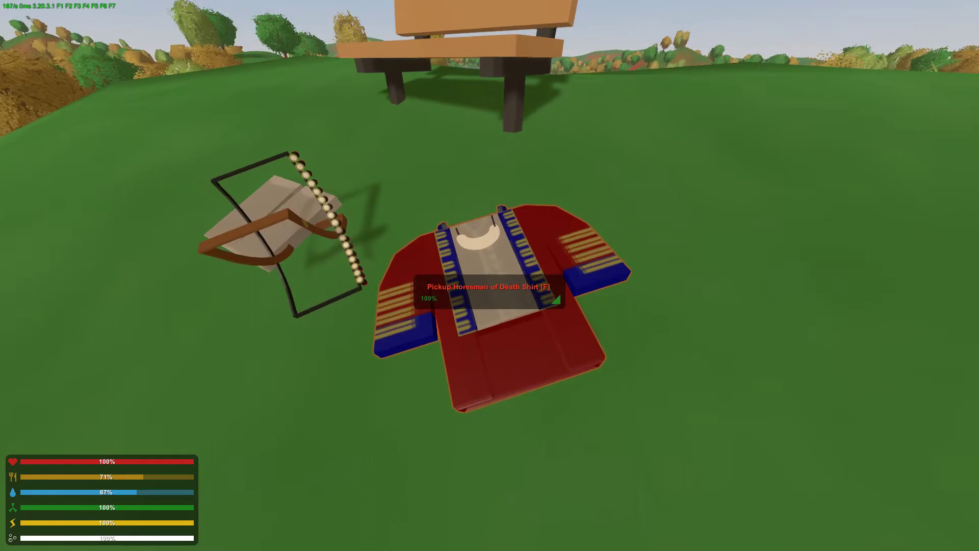
click(490, 275)
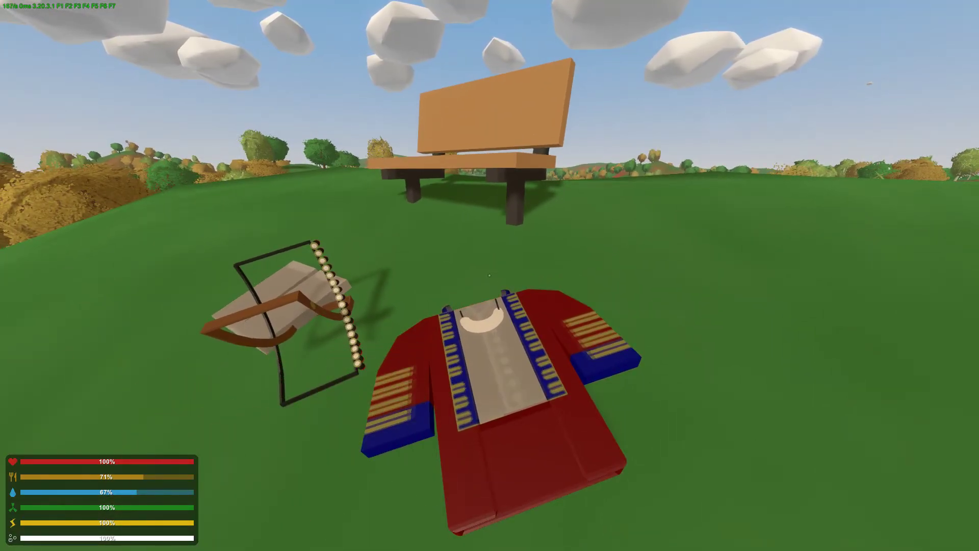
mouse_move(489, 275)
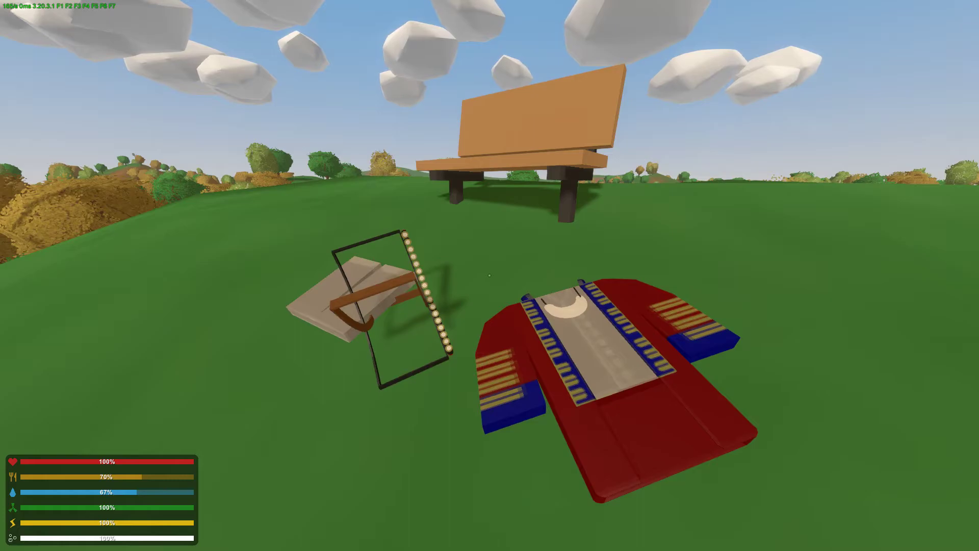
key(alt+Tab)
key(alt+Tab)
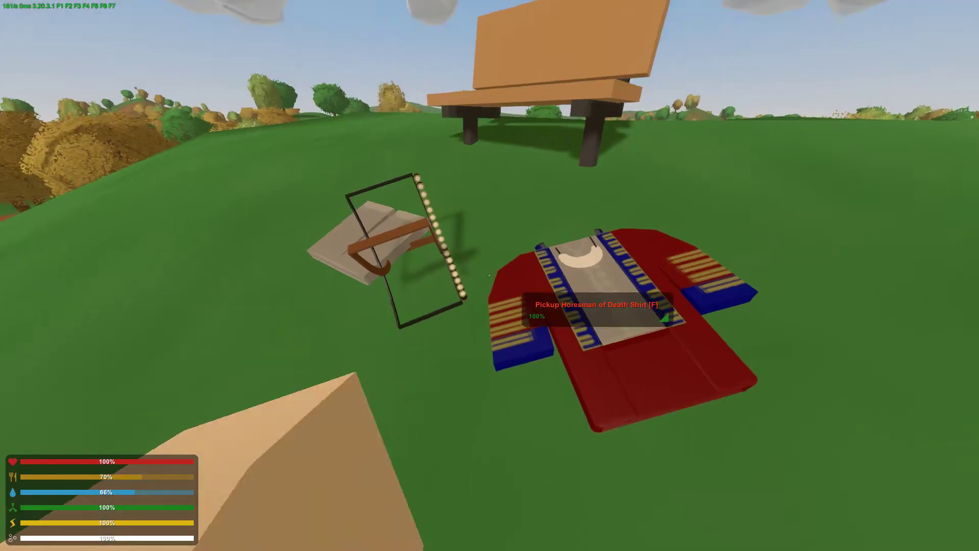
Quit Unturned to the desktop and return to the Unity editor.
key(Escape)
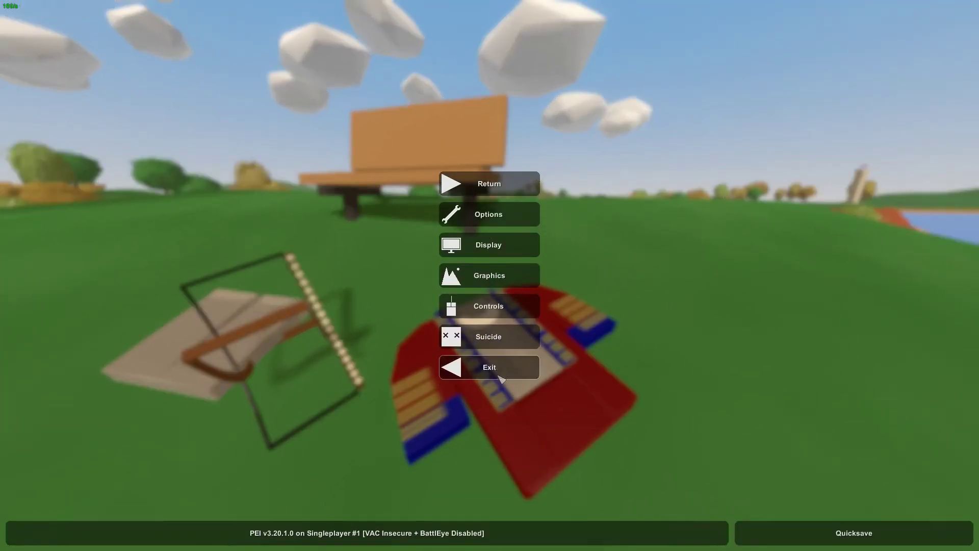
click(501, 379)
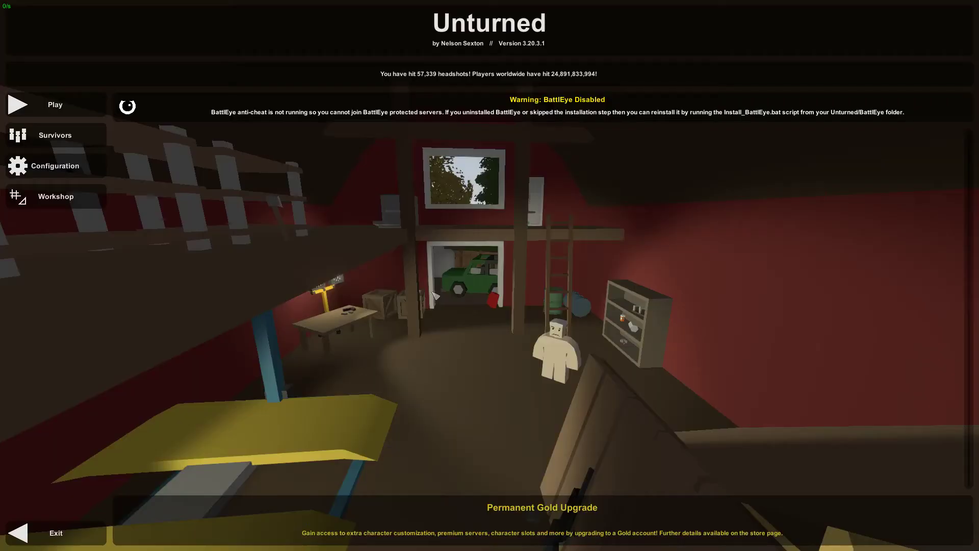
click(89, 523)
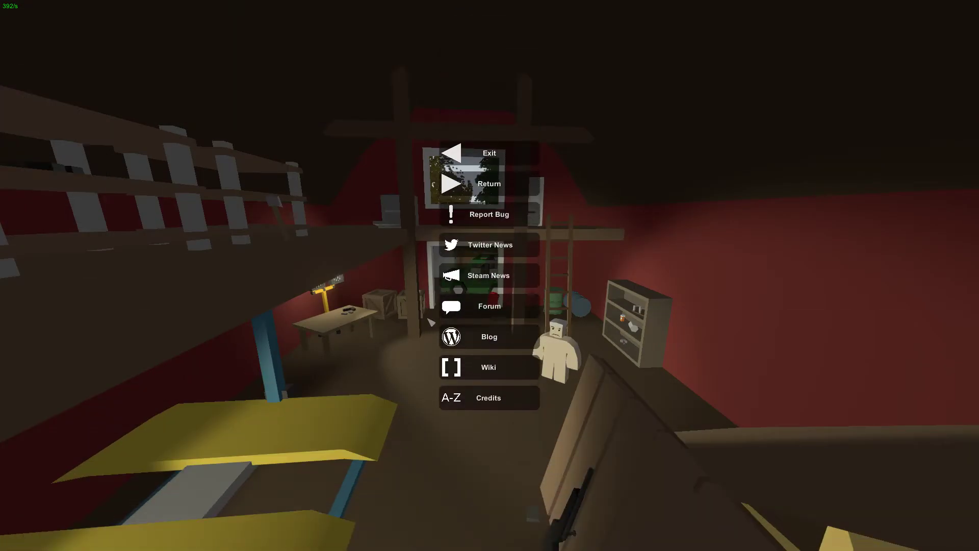
click(507, 155)
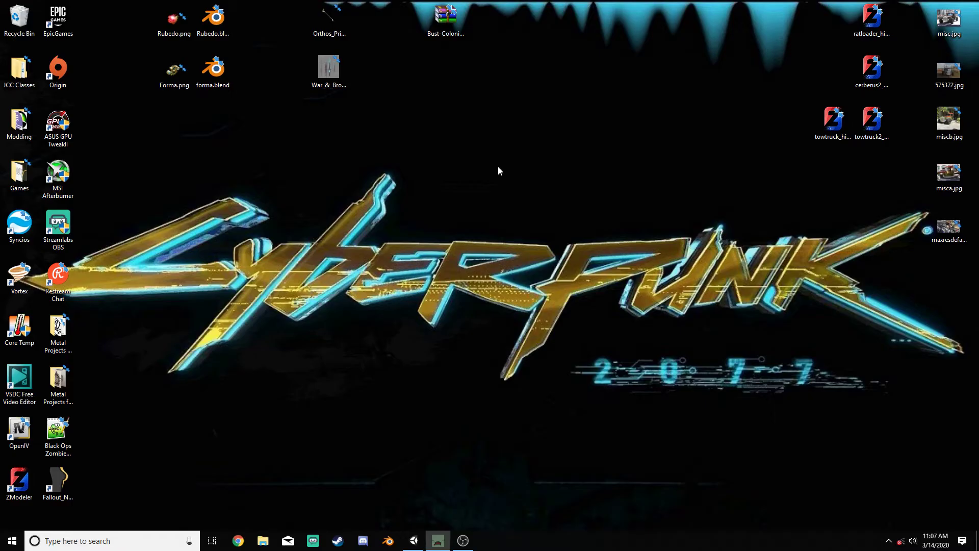
click(414, 540)
Delete the GameObject group and both leftover Item objects from the Hierarchy.
click(40, 84)
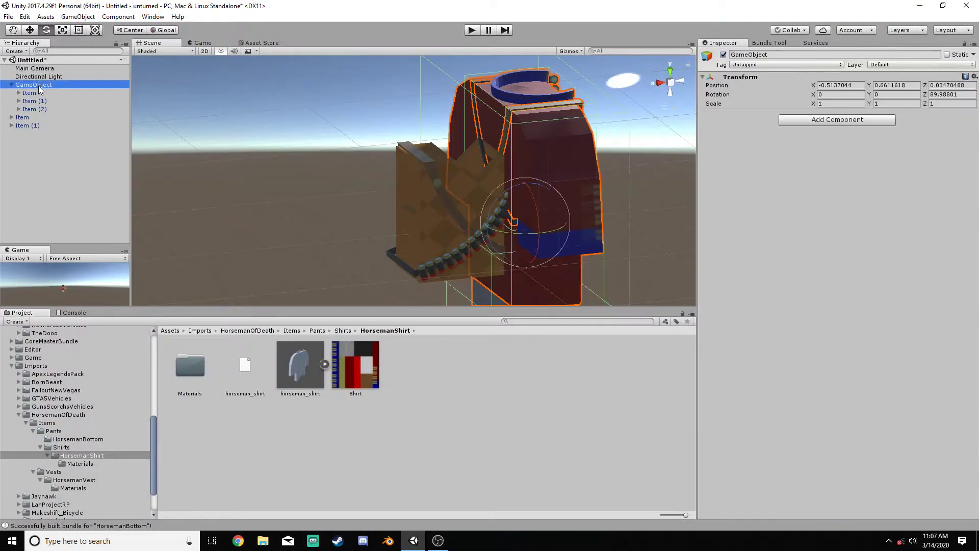
right_click(39, 84)
click(56, 139)
click(38, 87)
shift+click(38, 93)
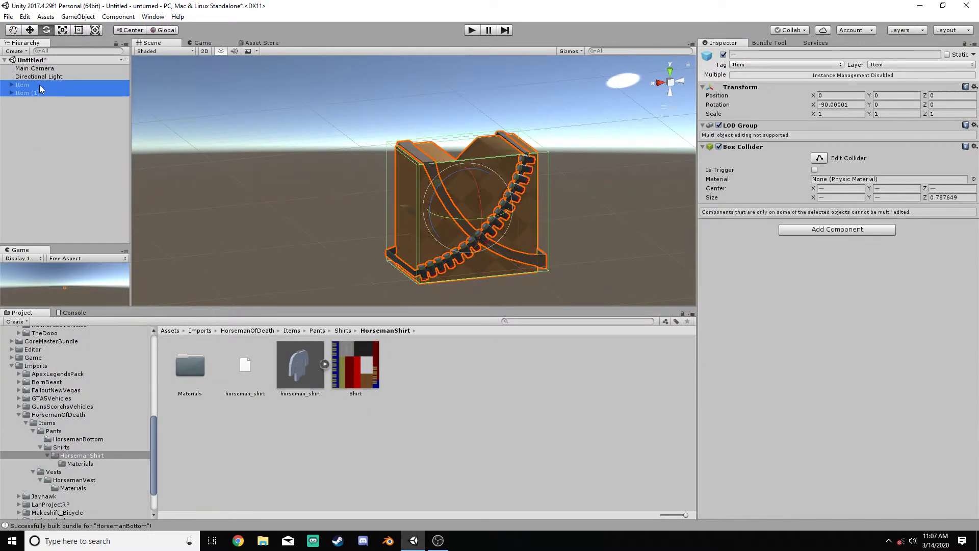
right_click(38, 85)
click(76, 139)
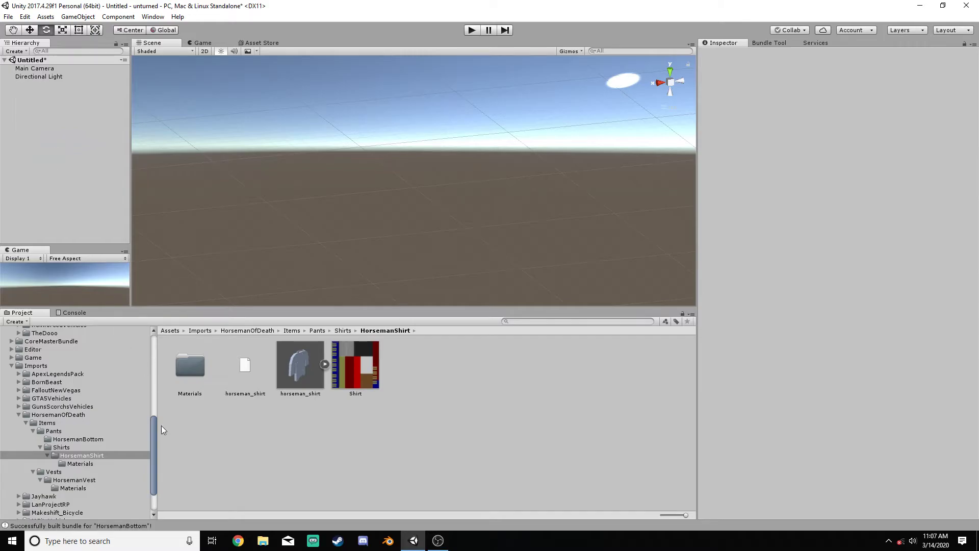
Inspect the alternator model in ApexLegendsPack > Items > Guns > Alternator, then collapse the Imports tree.
click(19, 373)
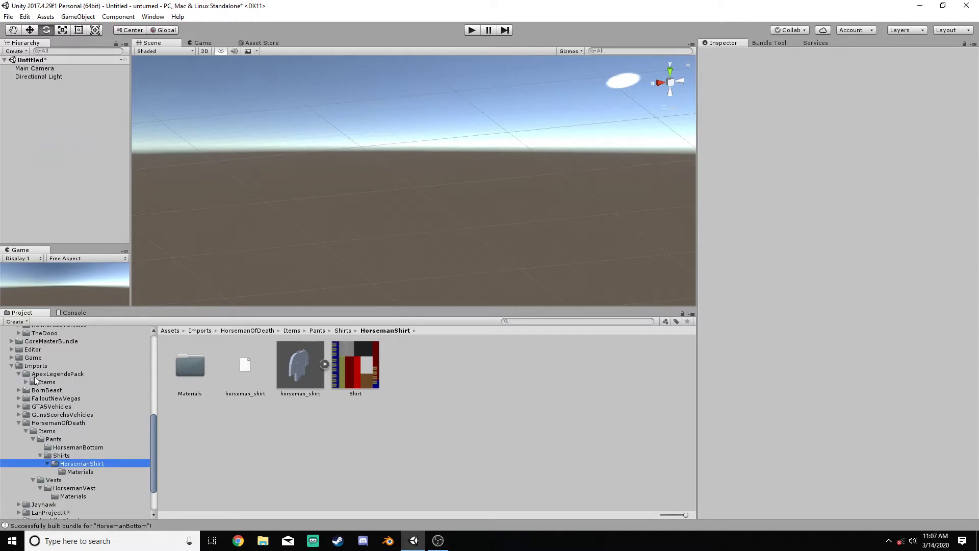
click(26, 381)
click(51, 390)
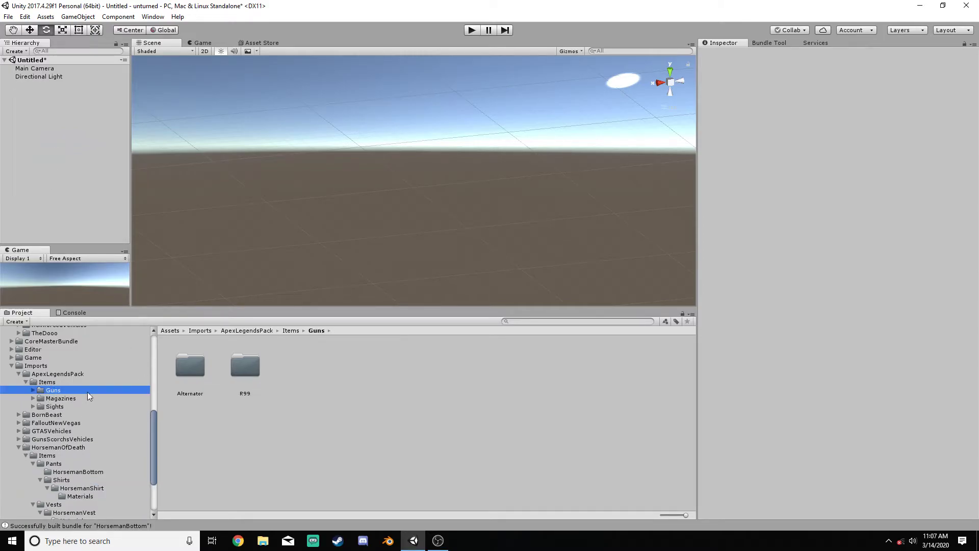
double_click(197, 371)
click(358, 366)
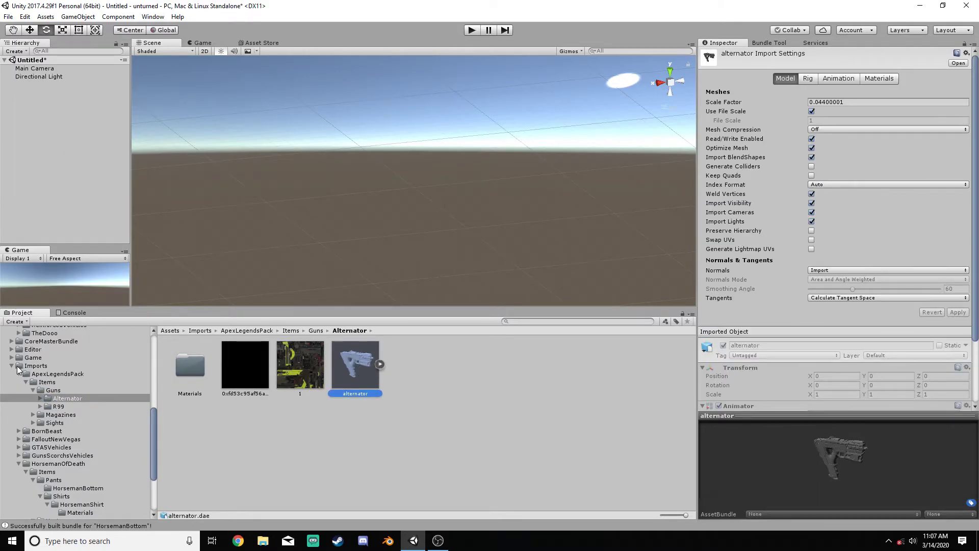
click(33, 390)
click(26, 382)
click(18, 374)
click(16, 366)
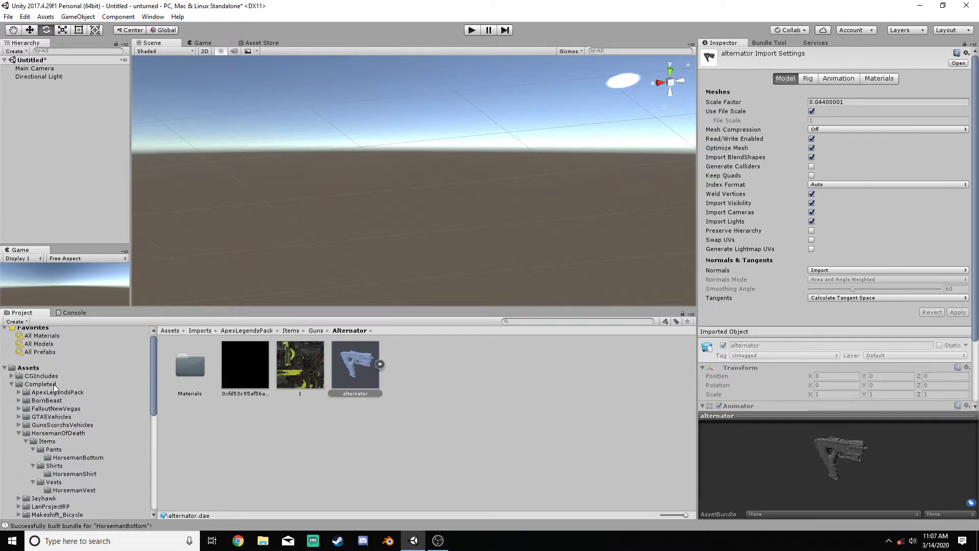
Place the Alternator Item prefab from ApexLegendsPack Items > Guns into the scene.
click(28, 391)
double_click(185, 377)
double_click(197, 369)
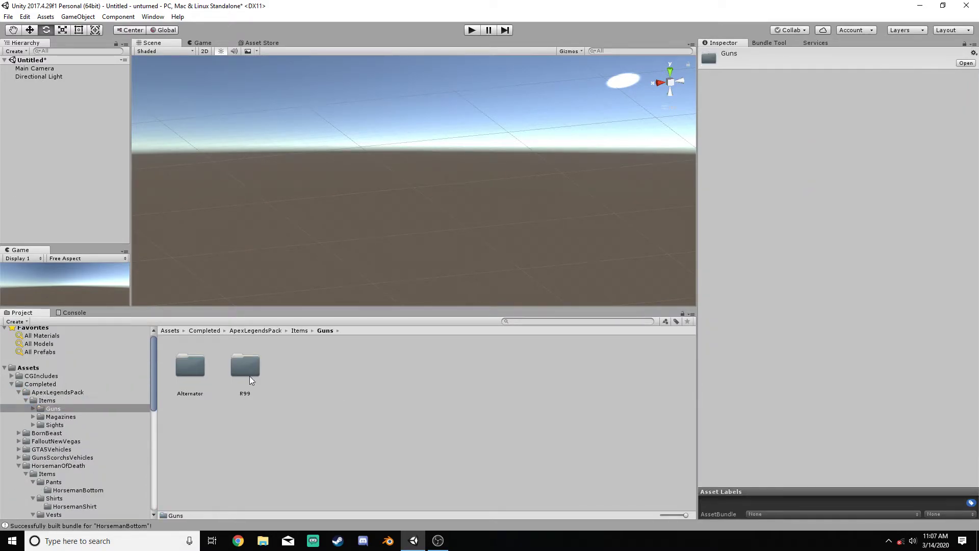
double_click(193, 369)
drag(315, 367, 60, 127)
Orbit the Alternator gun from the side, end-on and above, then delete it from the scene.
scroll(561, 205, up, 3)
mouse_move(561, 206)
alt+mouse_down()
mouse_move(583, 203)
mouse_move(544, 211)
alt+mouse_up()
scroll(536, 204, up, 3)
scroll(557, 175, up, 2)
alt+drag(557, 176, 641, 171)
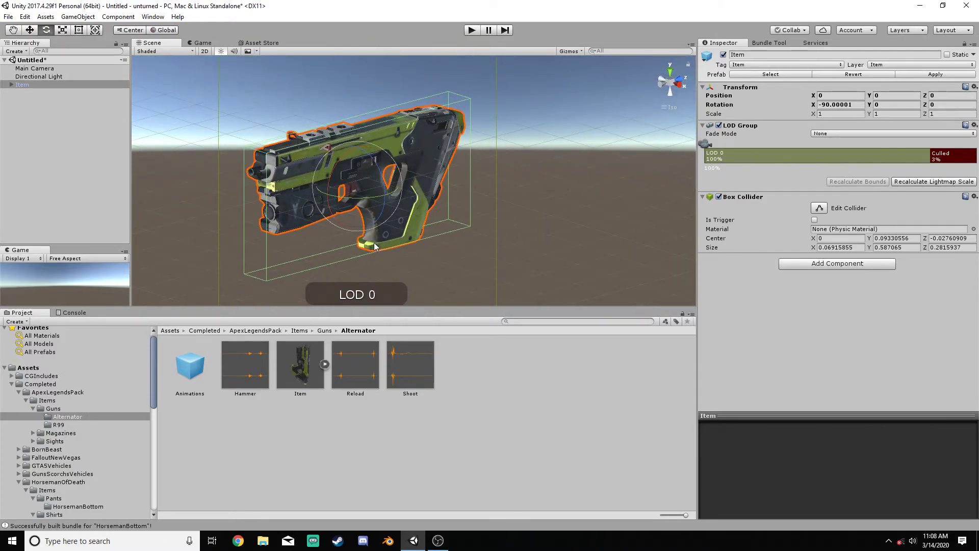
alt+drag(475, 238, 276, 192)
alt+drag(298, 260, 163, 153)
right_click(20, 85)
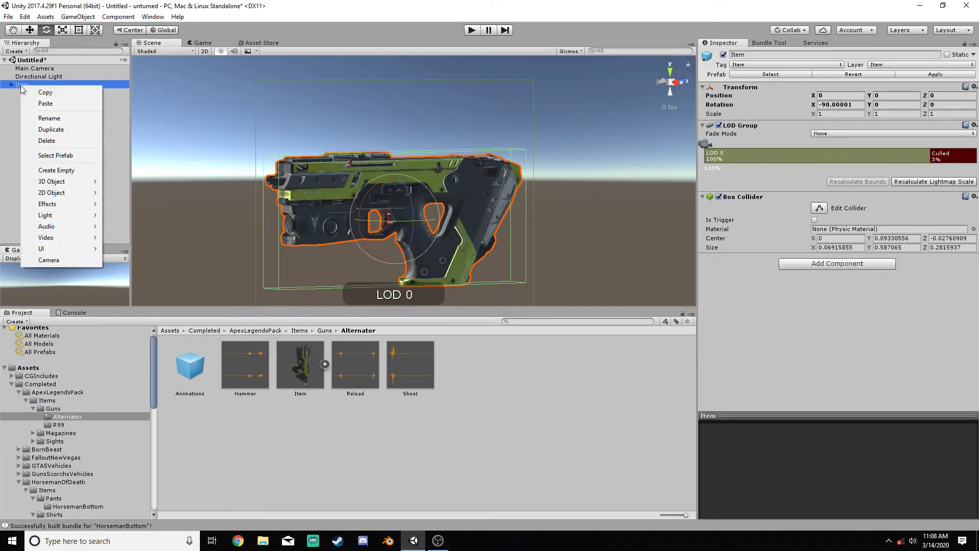
click(51, 141)
Place the R99 Item prefab in the scene, view it three-quarter, then remove it.
click(86, 424)
drag(301, 364, 76, 124)
alt+drag(320, 205, 543, 215)
scroll(428, 230, up, 3)
scroll(425, 230, down, 3)
scroll(425, 228, up, 2)
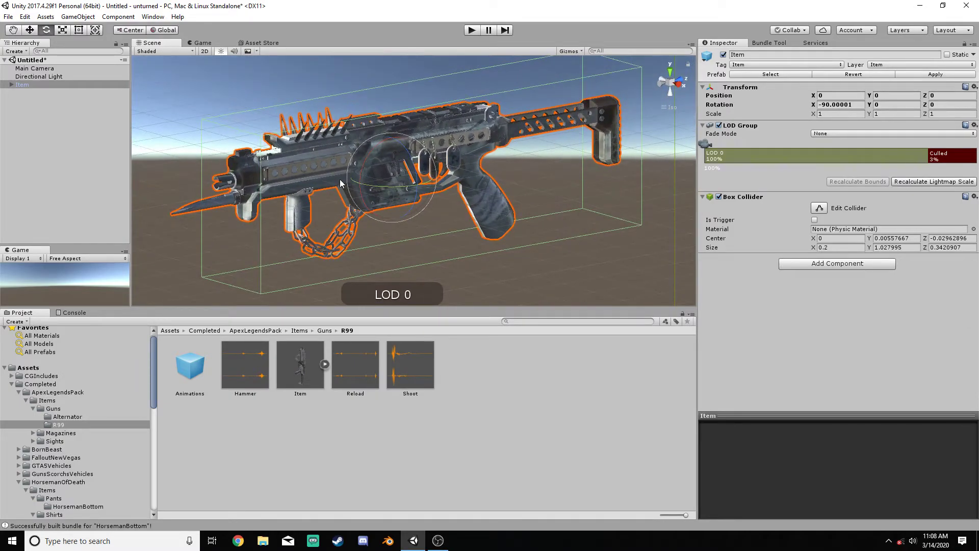
right_click(42, 84)
click(58, 153)
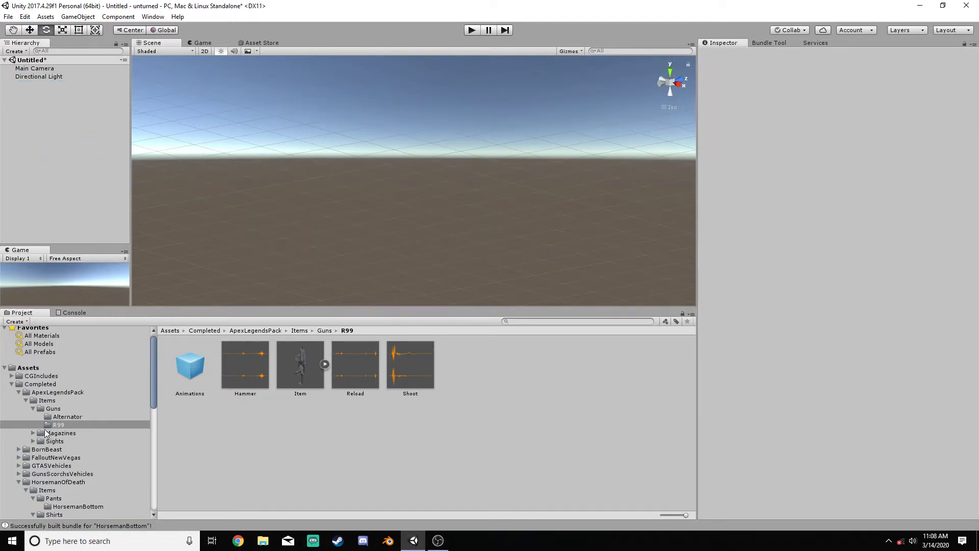
Browse the Alternator_30, R99_Iron_Sights and R99_30 folders, previewing both Magazine prefabs.
click(32, 408)
click(61, 416)
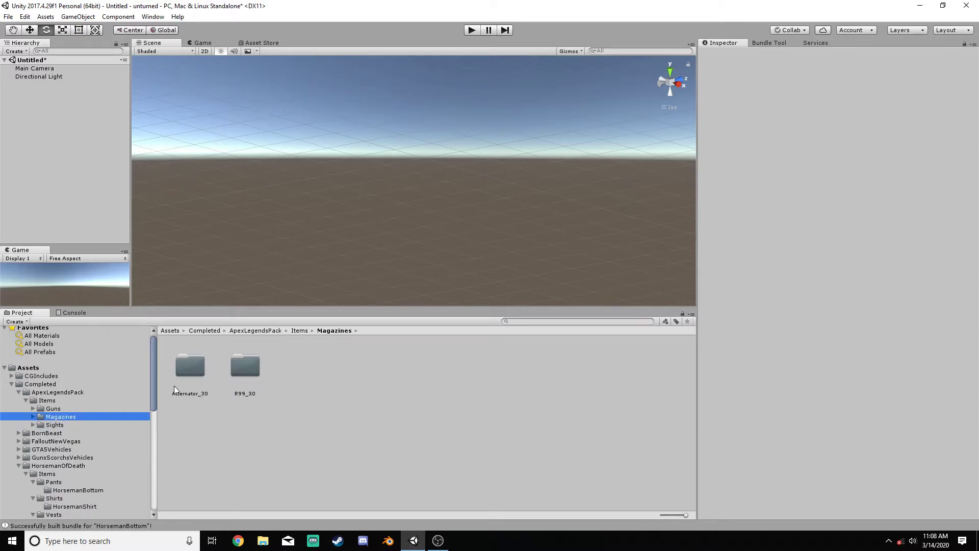
double_click(183, 363)
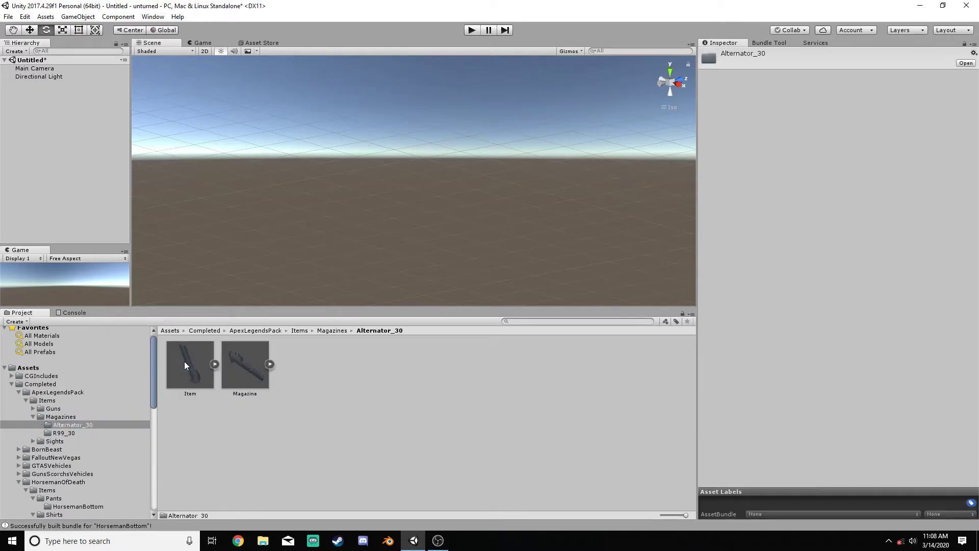
click(243, 371)
click(62, 439)
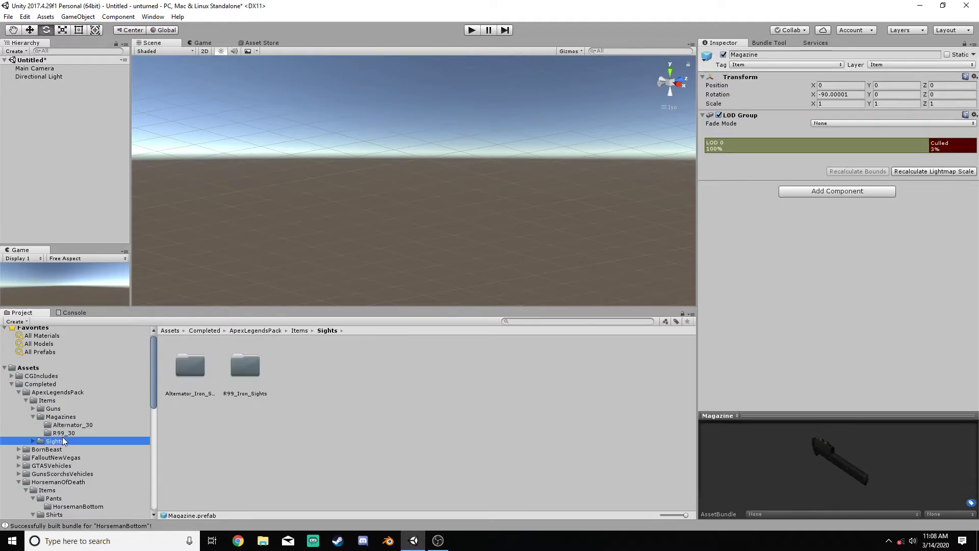
double_click(244, 377)
click(65, 434)
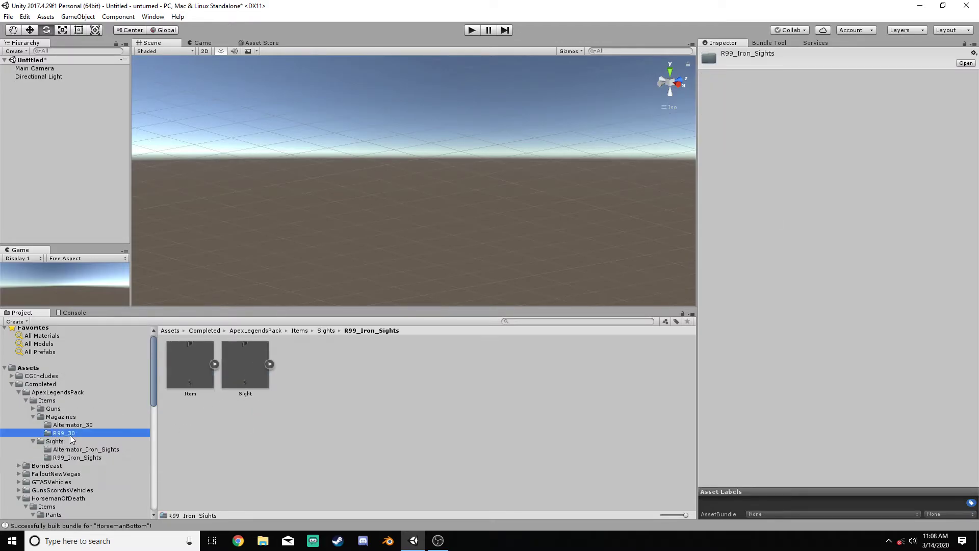
click(243, 374)
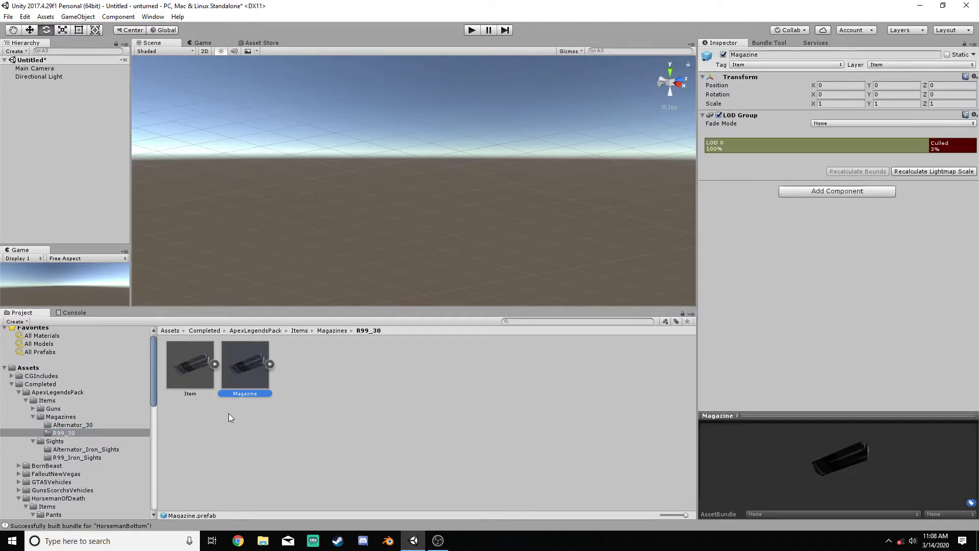
Place the Alternator_Iron_Sights Item in the scene and frame the view on it.
click(71, 449)
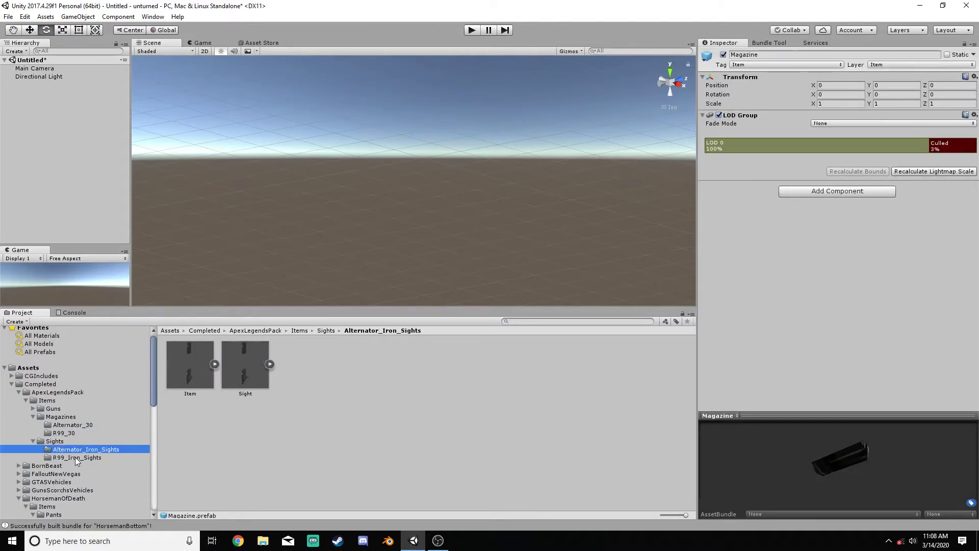
click(269, 364)
drag(208, 369, 66, 128)
alt+drag(307, 150, 346, 227)
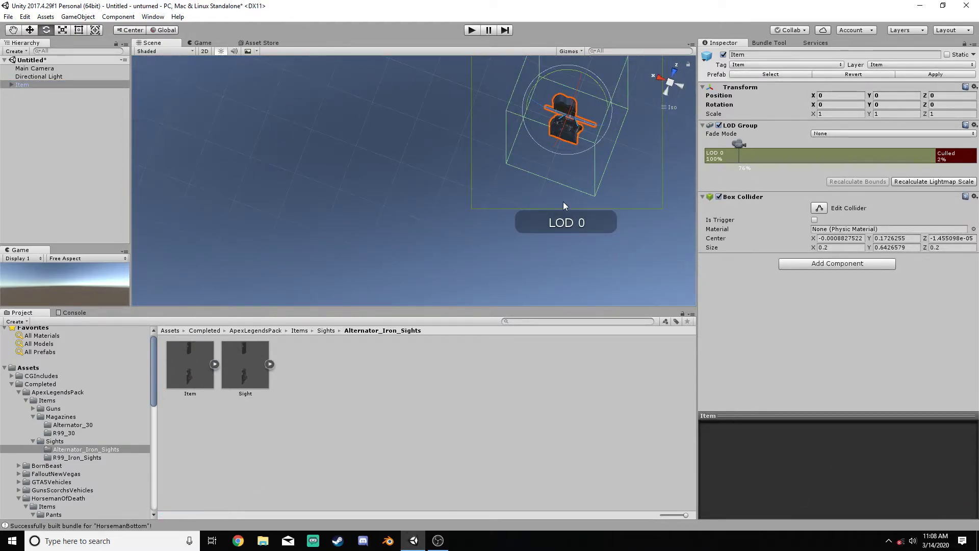
key(f)
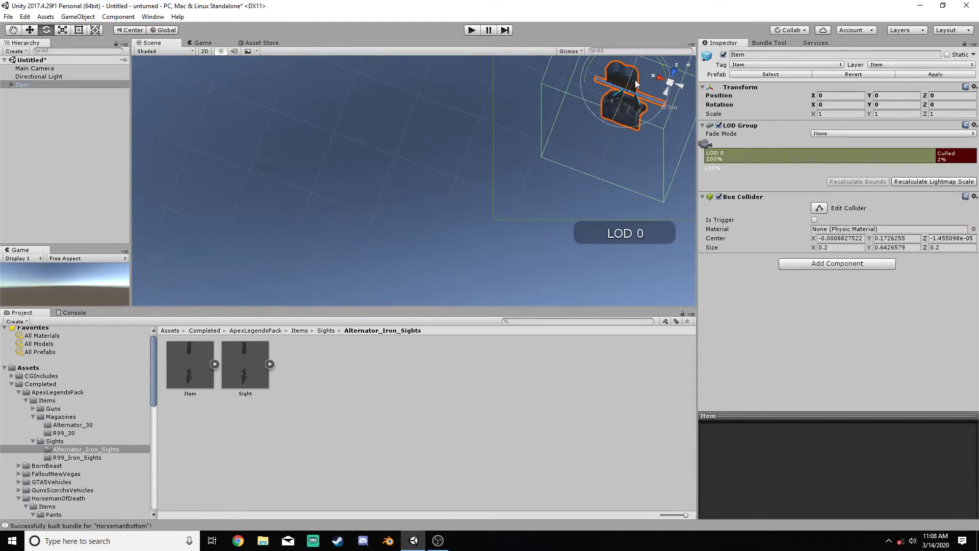
scroll(531, 146, up, 5)
middle_drag(502, 122, 521, 145)
scroll(458, 192, up, 2)
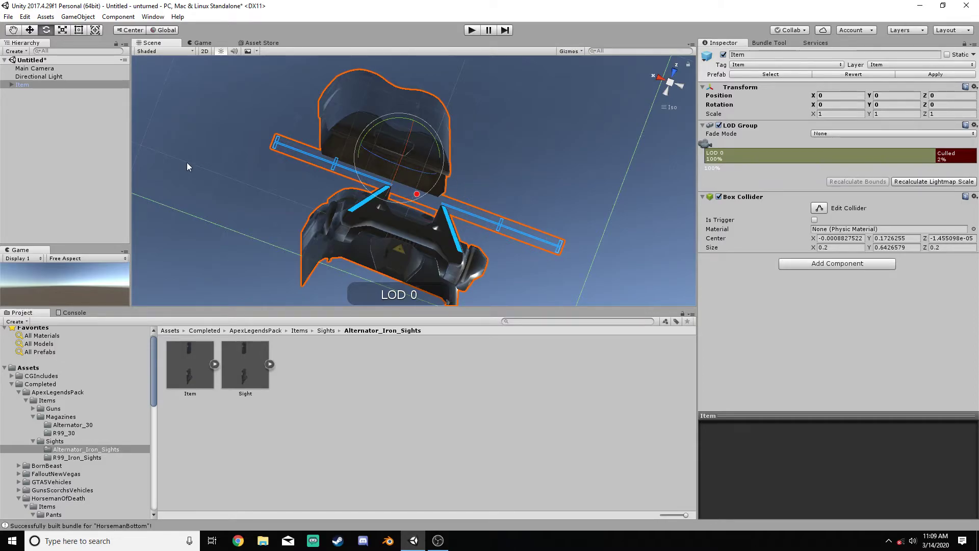
Place the R99_Iron_Sights Item prefab in the scene and orbit around both sights.
click(88, 458)
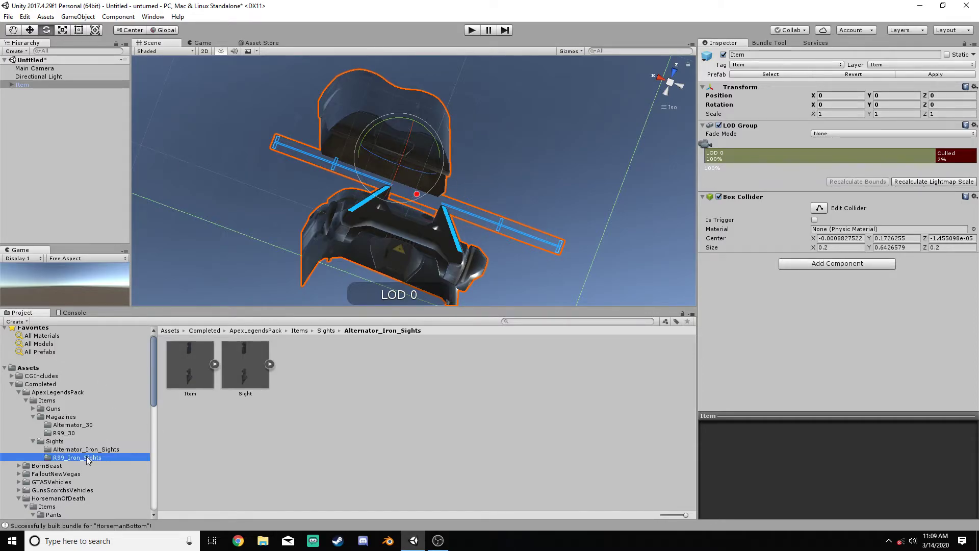
drag(185, 377, 56, 143)
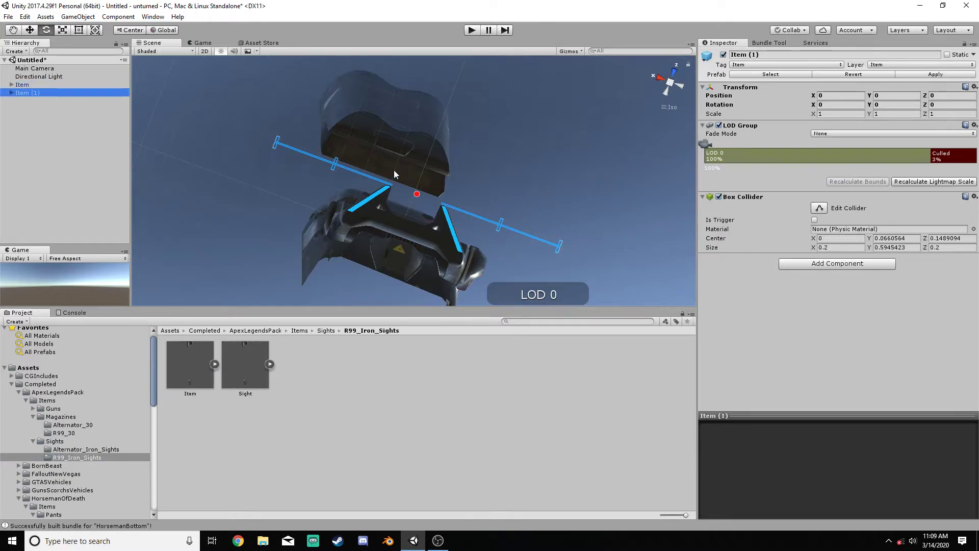
scroll(392, 168, down, 3)
mouse_move(385, 162)
alt+mouse_down()
mouse_move(478, 173)
mouse_move(464, 151)
mouse_move(448, 162)
mouse_move(525, 259)
mouse_move(586, 224)
mouse_move(633, 157)
mouse_move(423, 164)
mouse_move(590, 284)
mouse_move(466, 228)
mouse_move(448, 203)
mouse_move(406, 212)
mouse_move(459, 212)
mouse_move(495, 322)
mouse_move(478, 307)
mouse_move(499, 288)
alt+mouse_up()
middle_drag(500, 288, 502, 255)
alt+drag(503, 256, 529, 265)
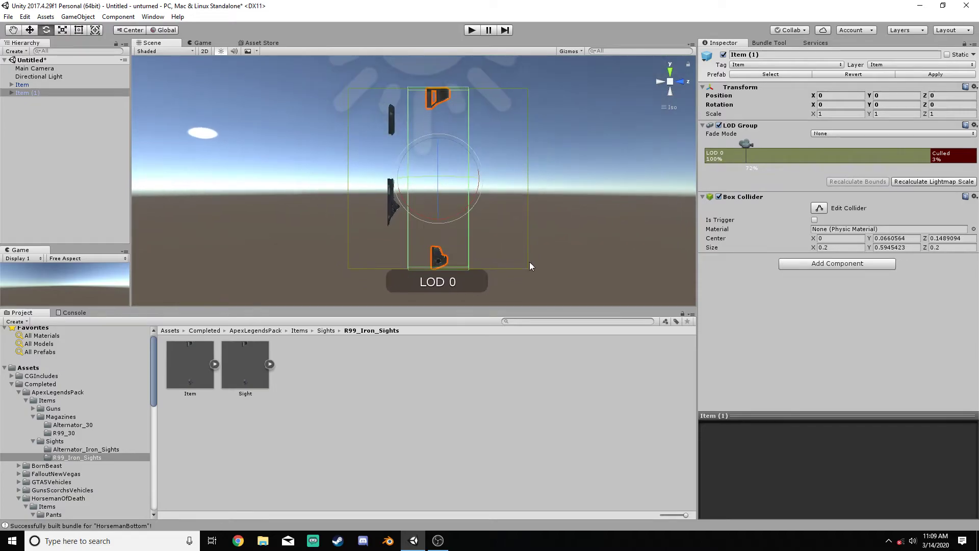
Snap the scene gizmo to the Left view, then select the Item (1) copy.
click(660, 82)
click(669, 82)
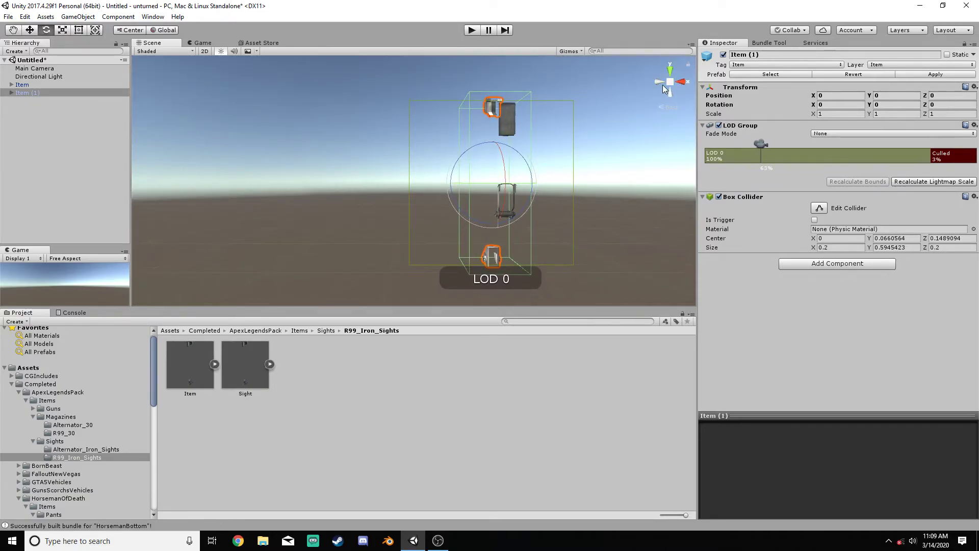
click(680, 83)
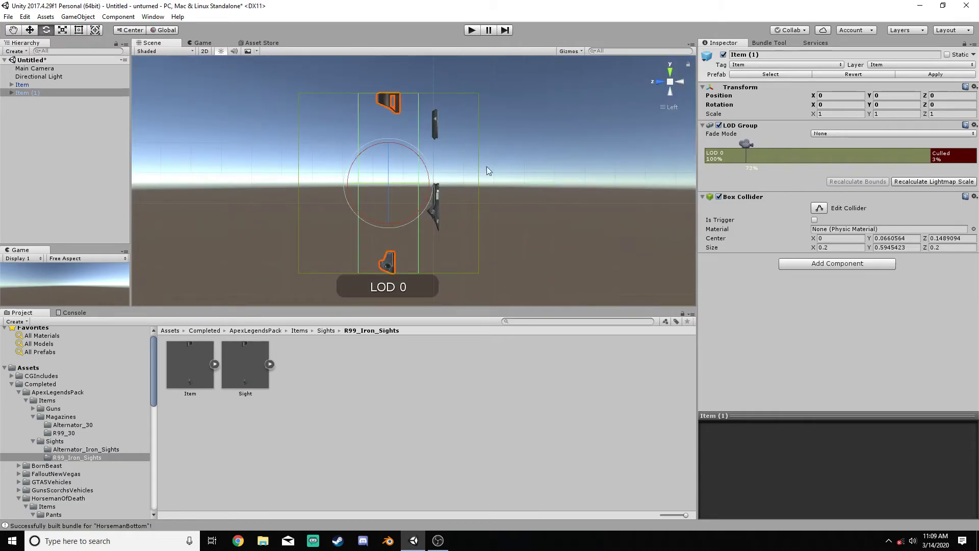
click(503, 248)
scroll(425, 249, up, 2)
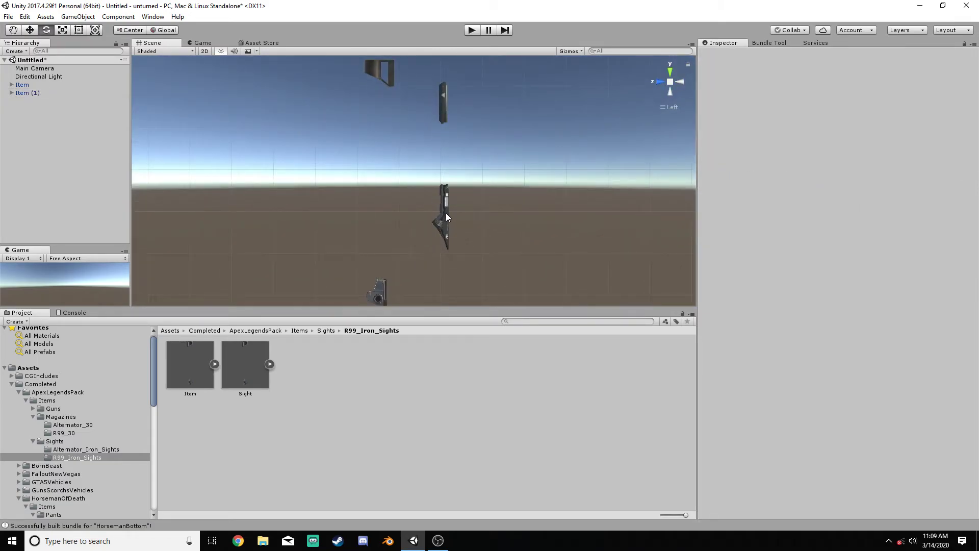
scroll(443, 220, up, 2)
scroll(428, 247, down, 2)
scroll(428, 176, up, 1)
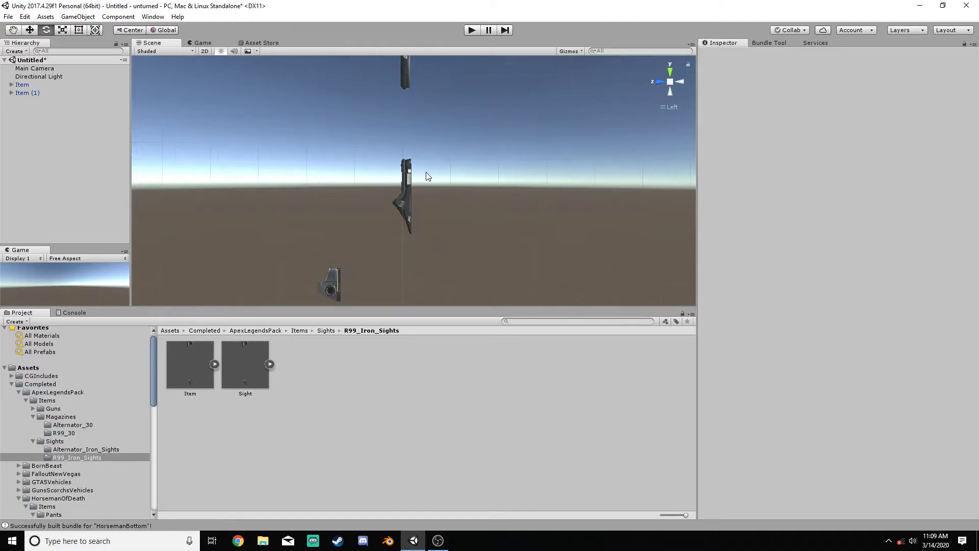
click(39, 92)
Delete the Item (1) copy from the scene.
right_click(39, 93)
click(53, 144)
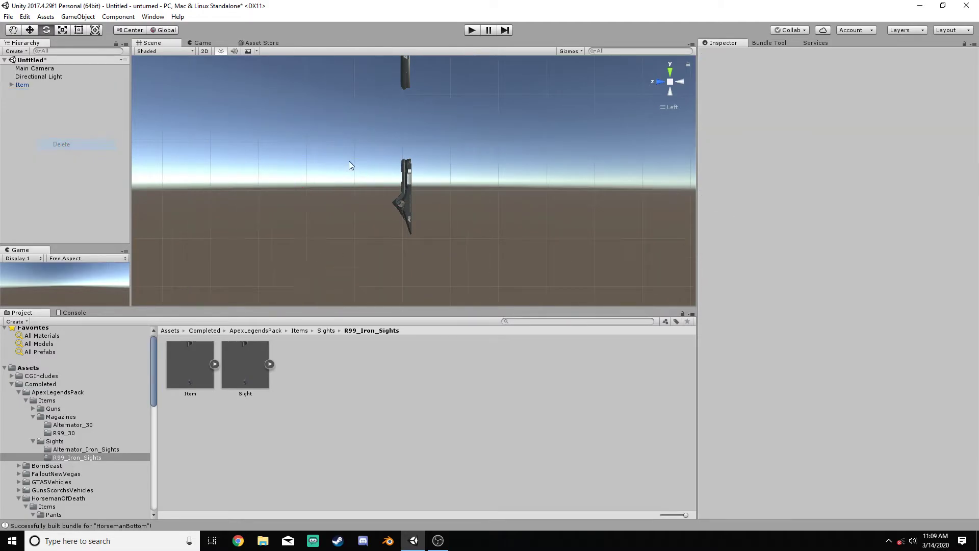
scroll(426, 228, up, 1)
scroll(428, 217, up, 3)
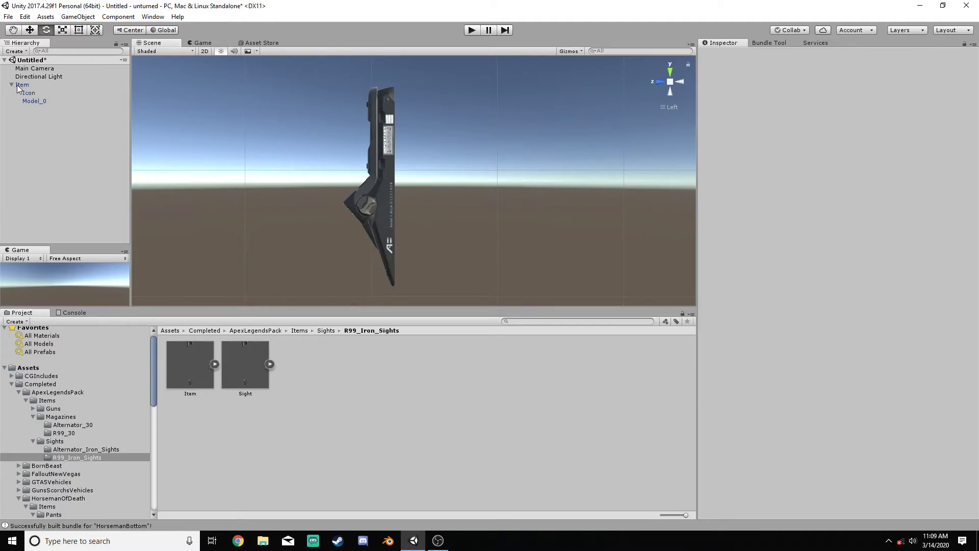
Place the R99 Sight prefab in the scene, unparent Model_0, and delete Item with its children.
click(32, 92)
drag(50, 178, 50, 178)
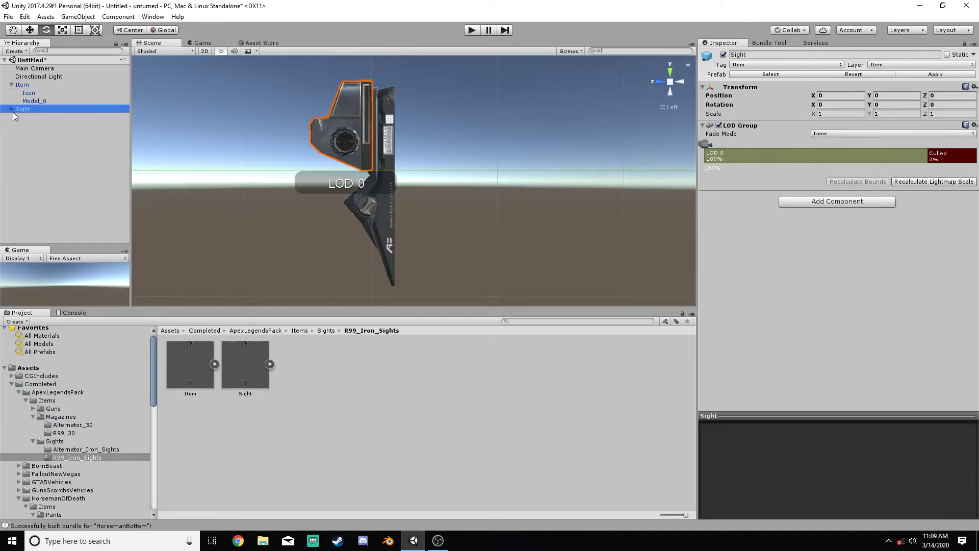
drag(33, 118, 38, 147)
click(518, 286)
click(35, 85)
right_click(35, 85)
click(56, 141)
click(34, 86)
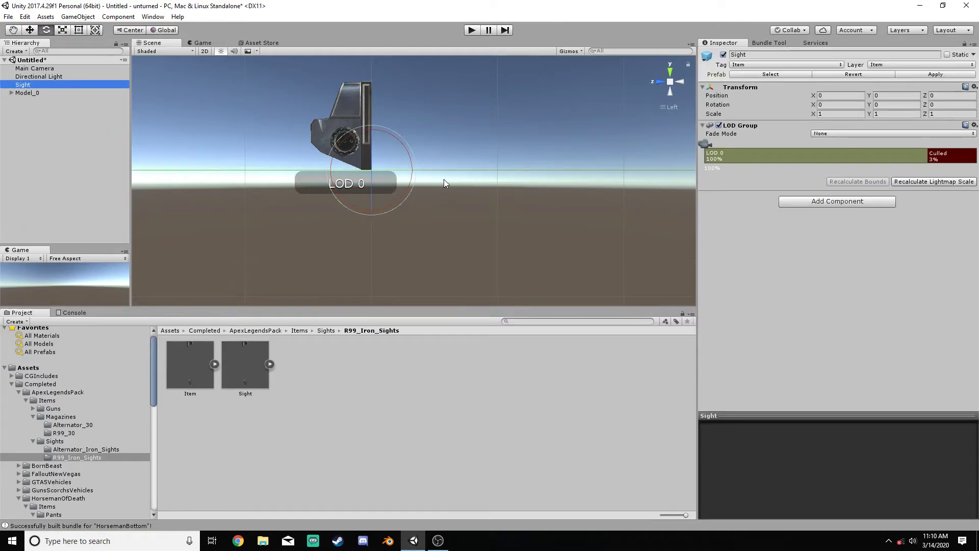
Compare the Sight from the Back and Left views, nudging it along Z and back to 0.
alt+drag(445, 179, 361, 201)
click(681, 84)
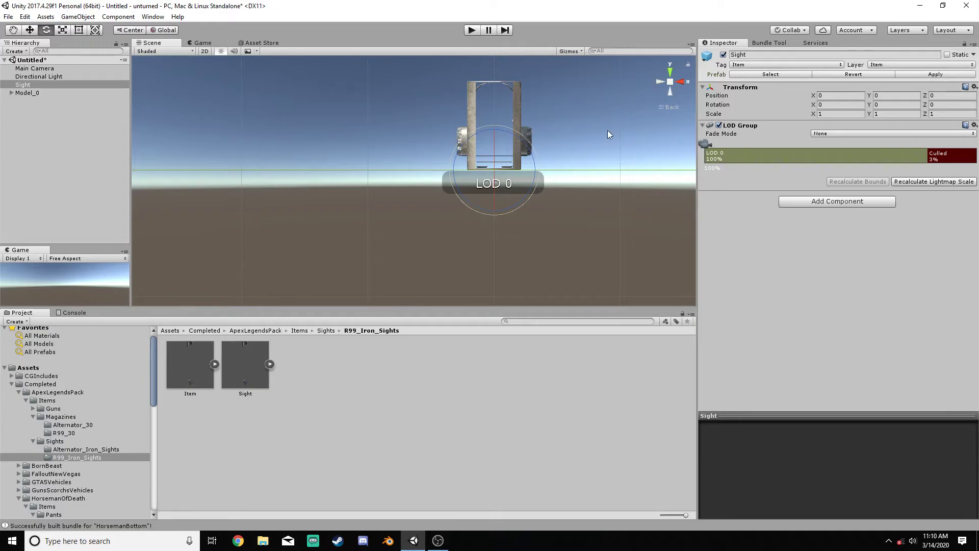
click(660, 81)
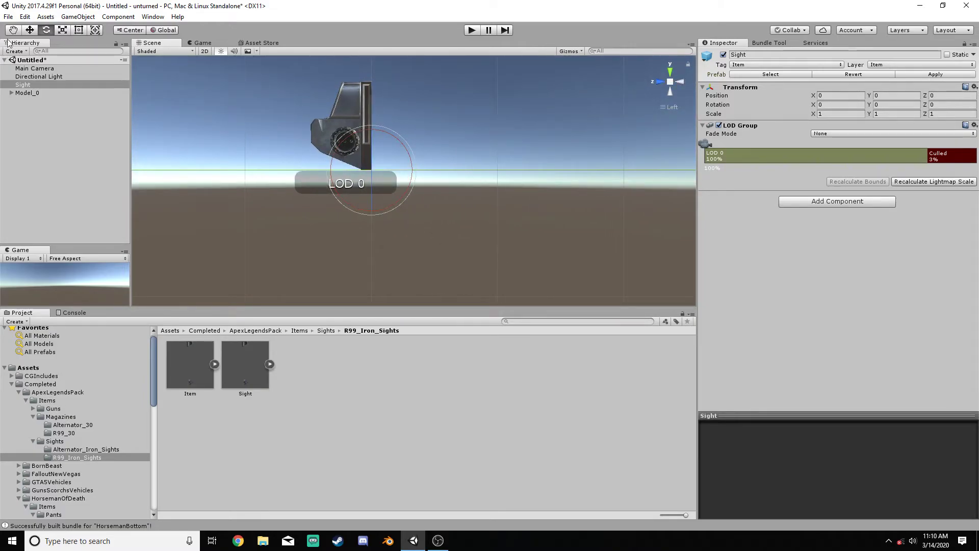
click(29, 30)
drag(330, 170, 322, 173)
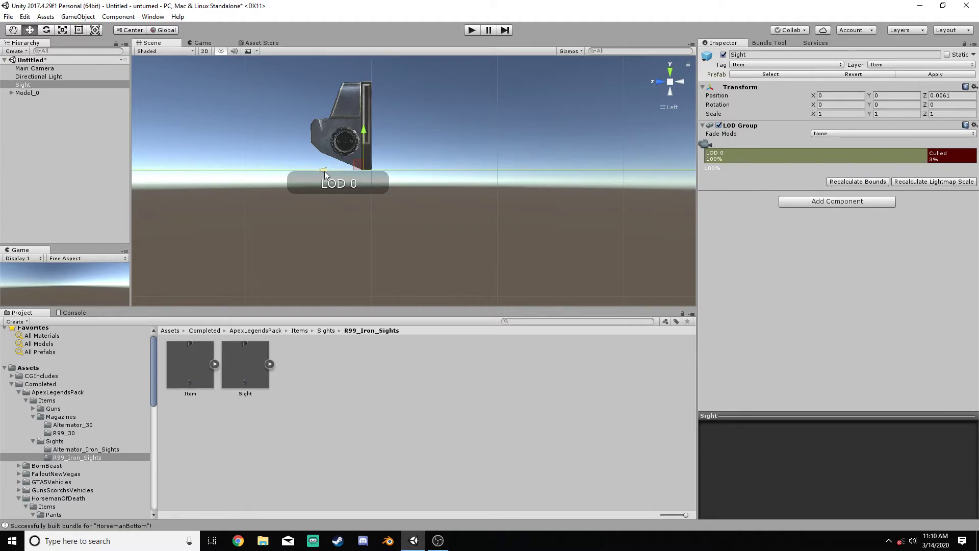
drag(325, 174, 333, 176)
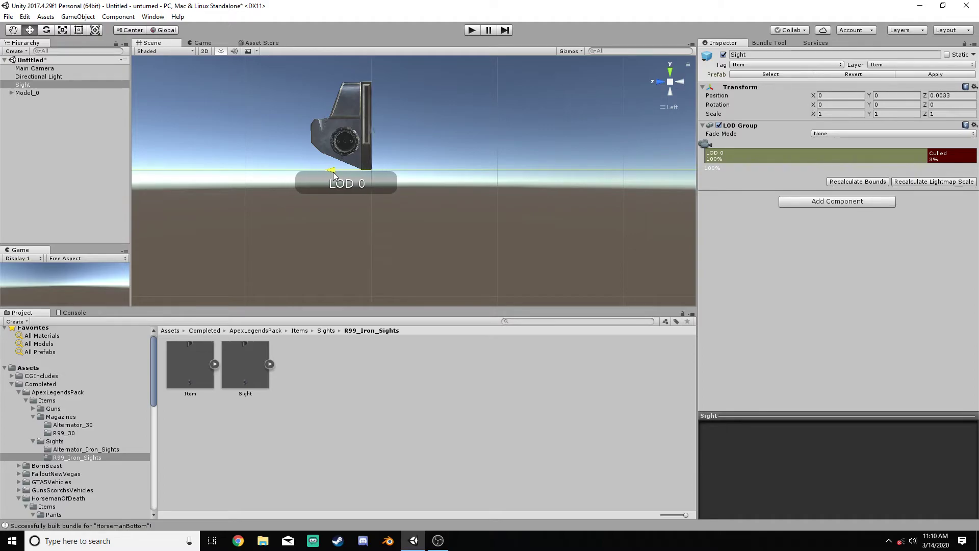
Delete the Sight and Model_0 objects from the scene.
right_click(45, 88)
click(82, 137)
right_click(28, 85)
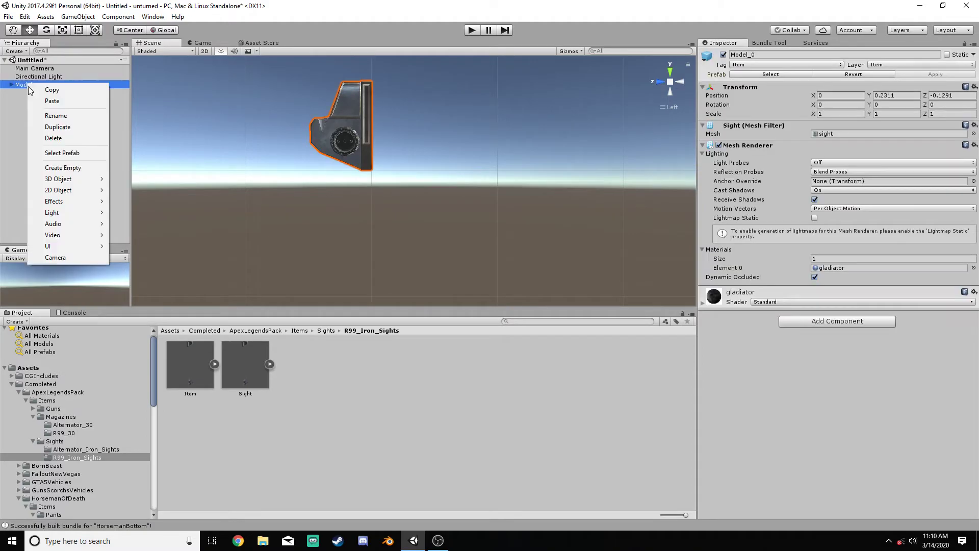
click(69, 139)
Collapse the ApexLegendsPack Sights, Magazines and Items folders.
click(34, 441)
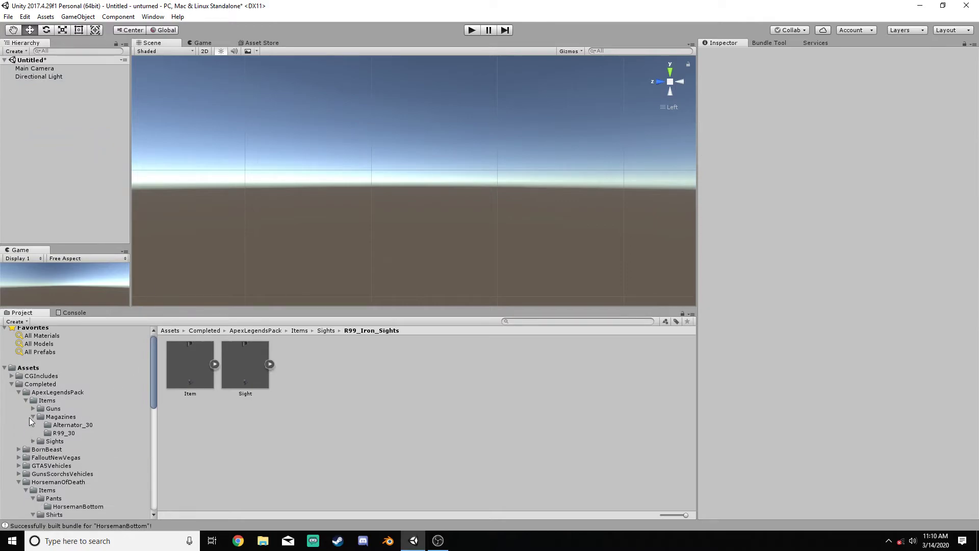
click(33, 417)
click(26, 401)
Preview the BornBeast CrossfireAK47 Item prefab from Items > Guns.
click(19, 392)
click(19, 400)
double_click(32, 409)
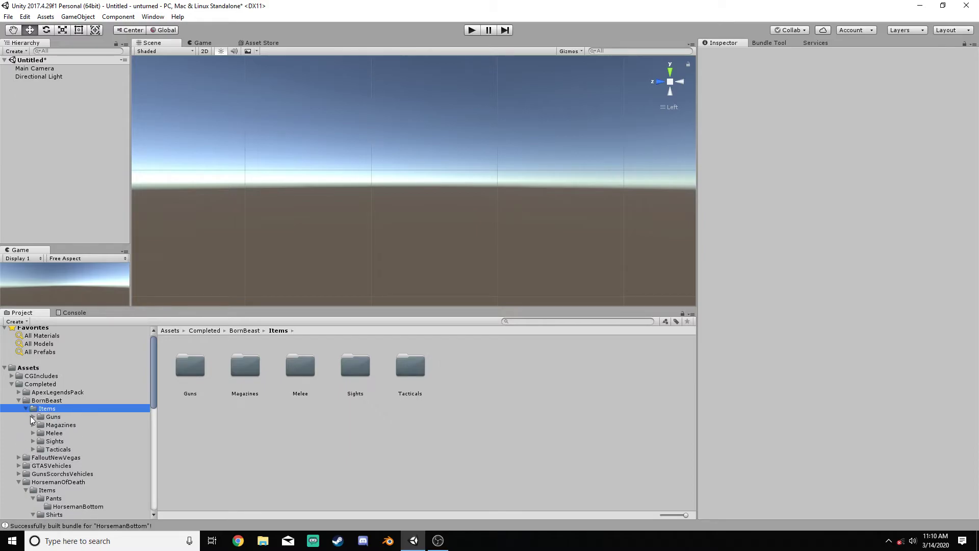
click(33, 417)
click(61, 425)
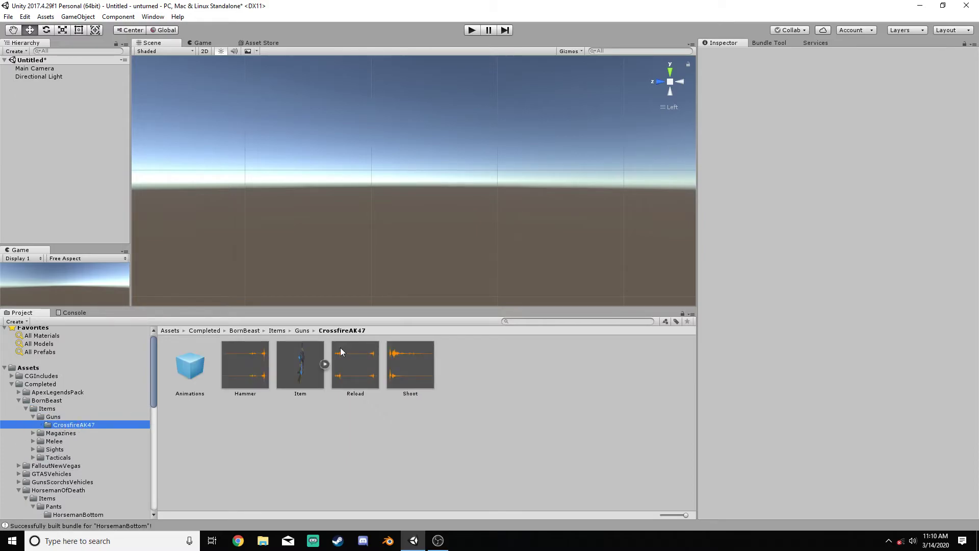
click(299, 367)
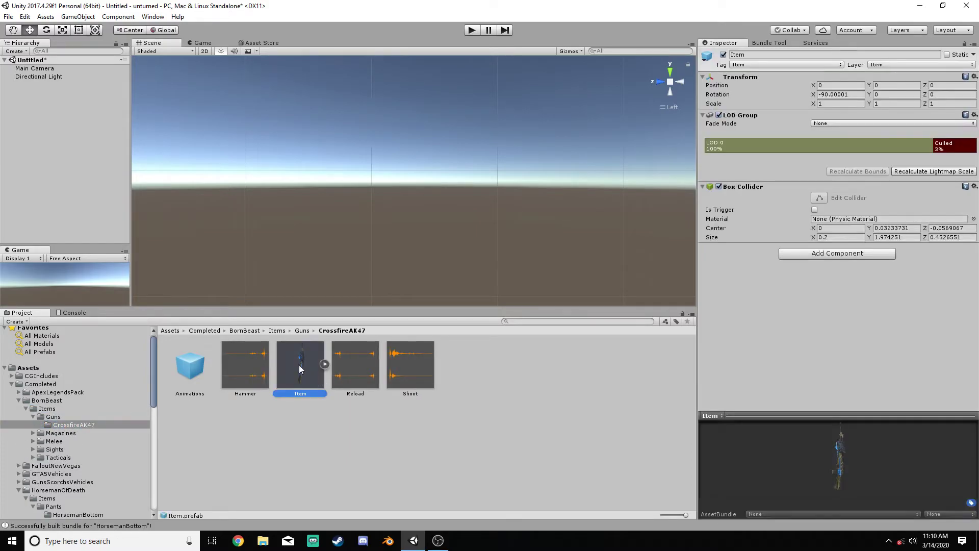
Place the KnifeBornBeast Item in the scene, inspect it, then delete it.
click(34, 416)
click(33, 433)
click(74, 441)
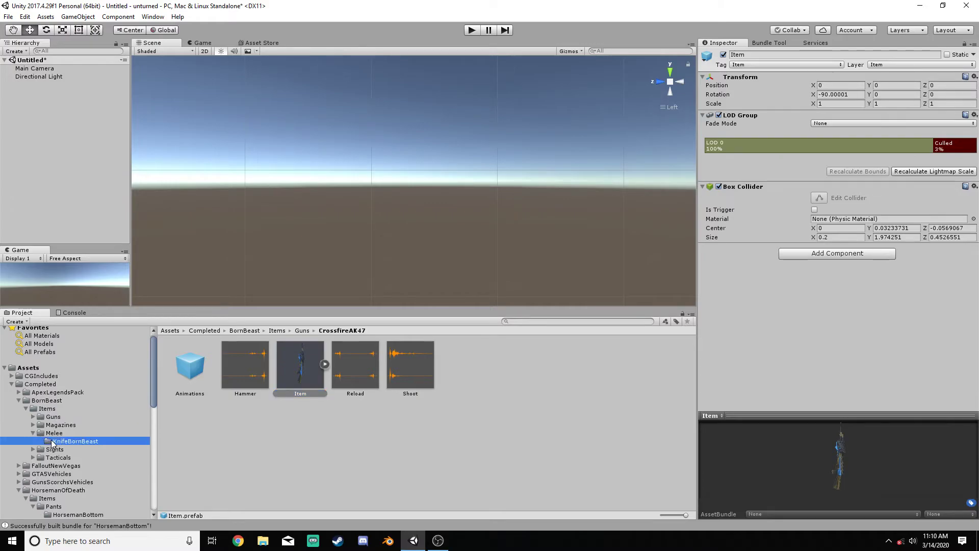
drag(242, 377, 356, 229)
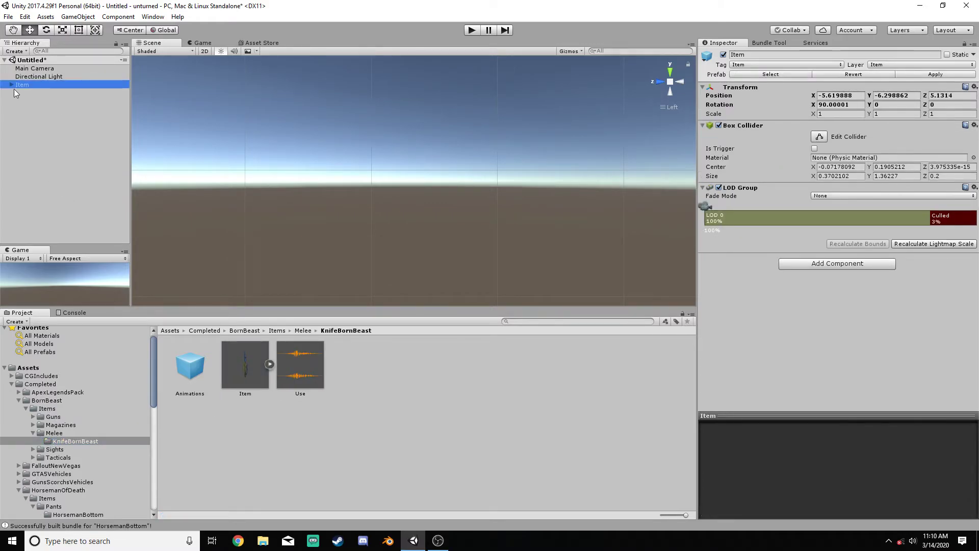
double_click(20, 87)
alt+drag(433, 190, 305, 45)
right_click(41, 84)
click(77, 146)
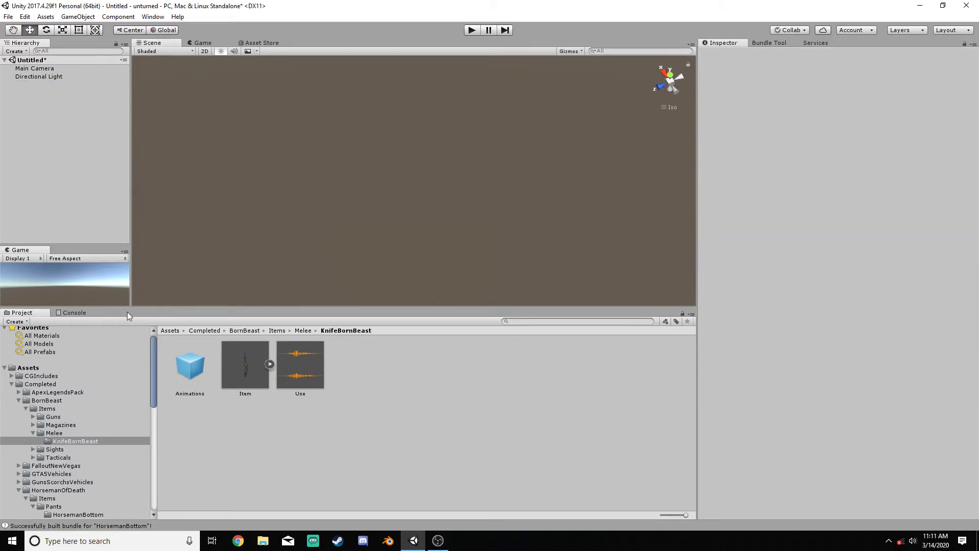
Collapse the BornBeast folders and expand FalloutNewVegas.
click(27, 409)
click(19, 400)
click(19, 409)
Open FalloutNewVegas Items > Barricades > Bed and inspect the bed Item prefab's Model_0.
click(26, 416)
click(33, 425)
click(60, 434)
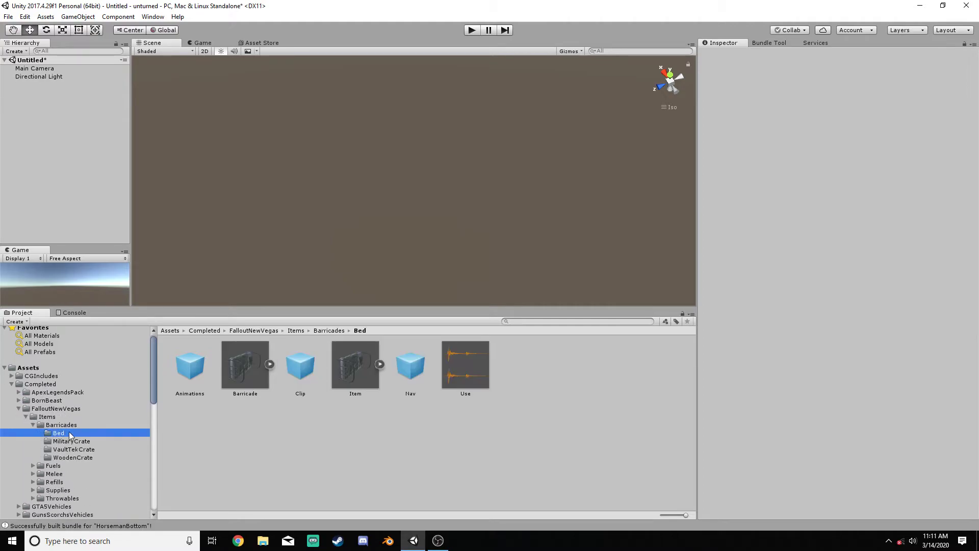
click(355, 372)
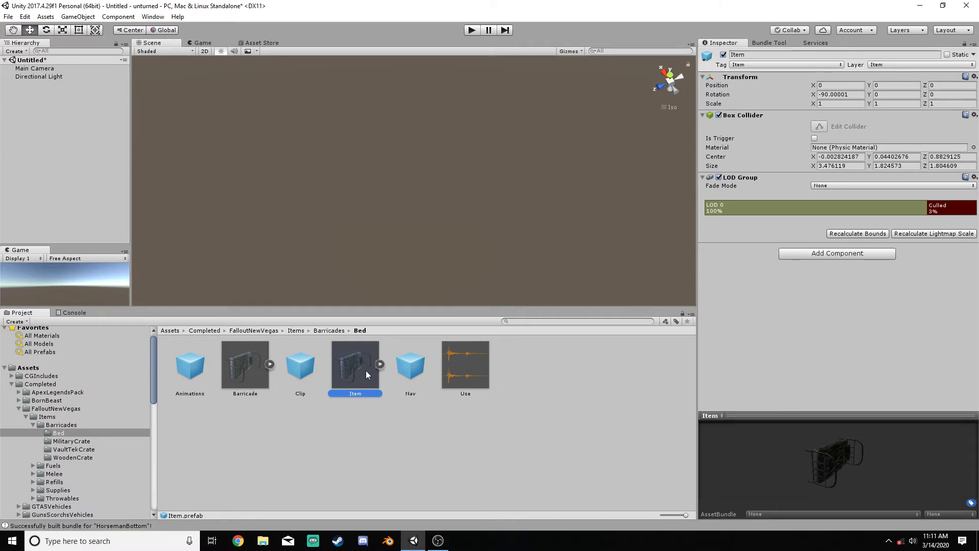
click(380, 364)
click(461, 364)
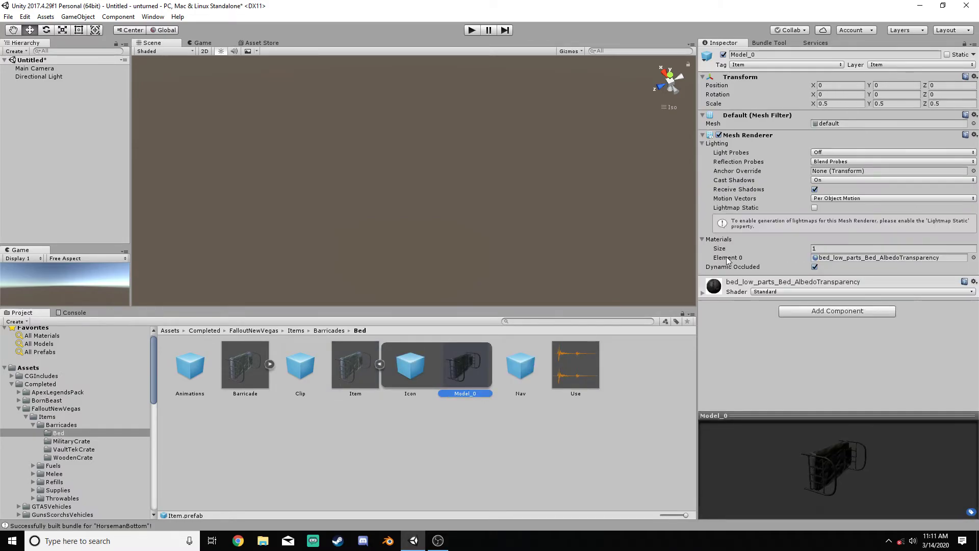
click(844, 104)
click(380, 364)
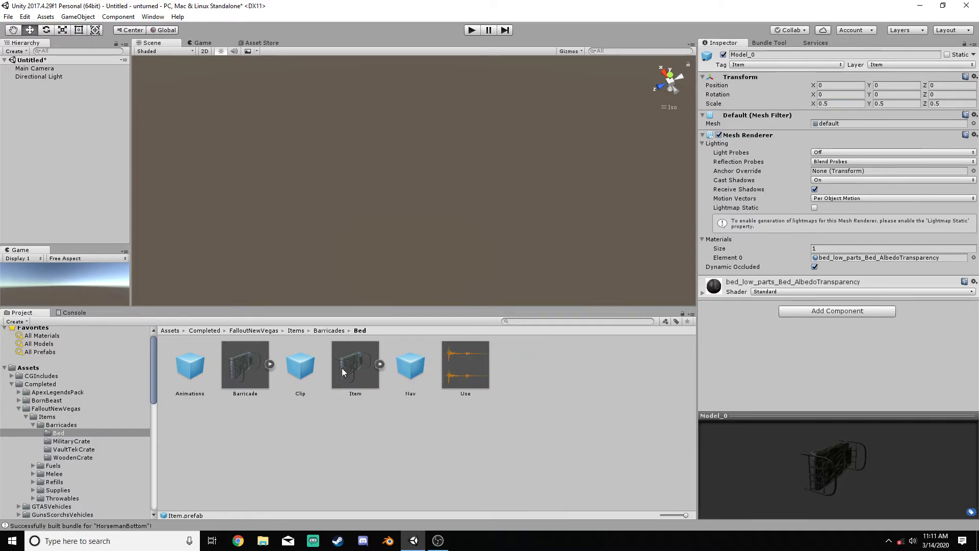
Place two bed Items in the scene and select the first one's Model_0 mesh.
drag(61, 141, 59, 143)
drag(356, 364, 41, 153)
click(18, 86)
double_click(18, 86)
click(11, 84)
click(38, 93)
click(38, 101)
scroll(420, 192, up, 5)
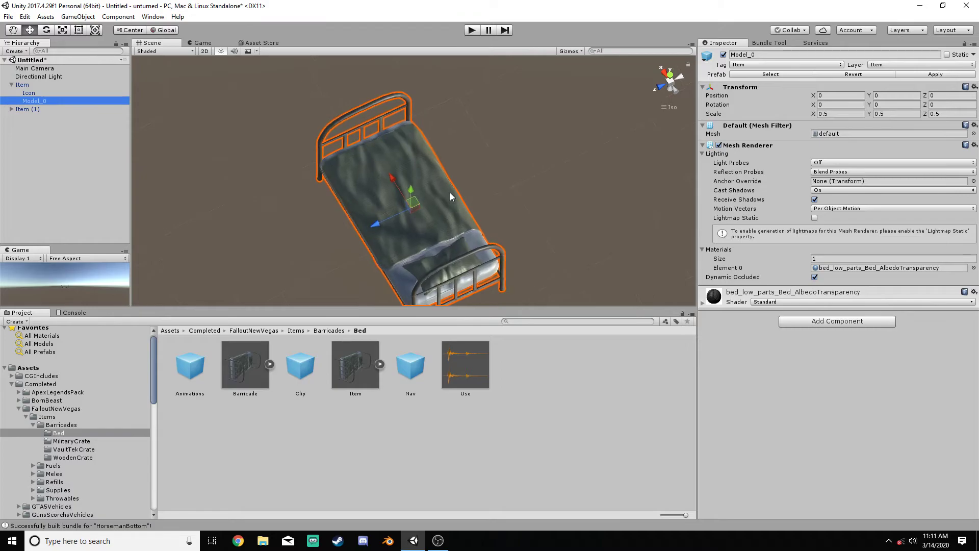
alt+drag(536, 225, 607, 190)
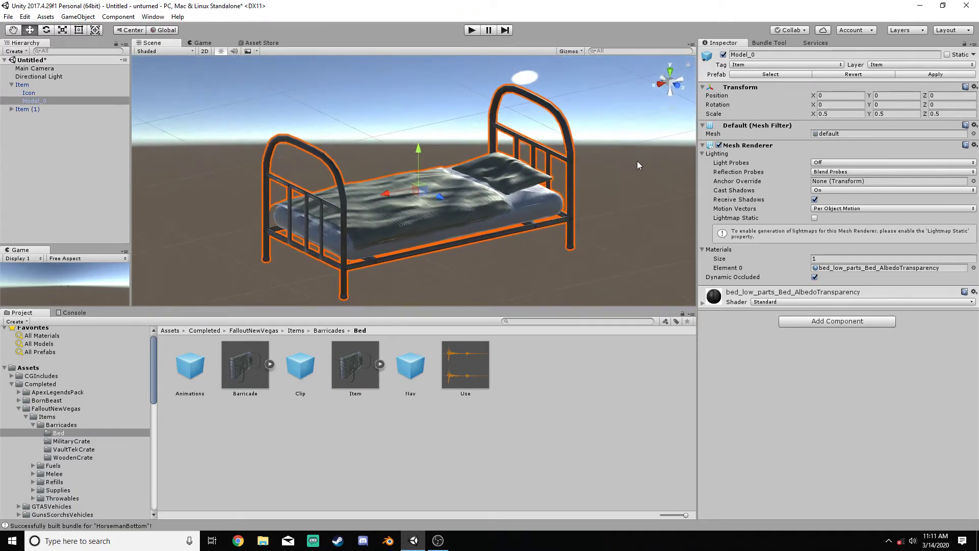
Scale Model_0 to 0.2 on X, Y and Z, then start removing the duplicate Item (1).
click(836, 114)
text(0.1)
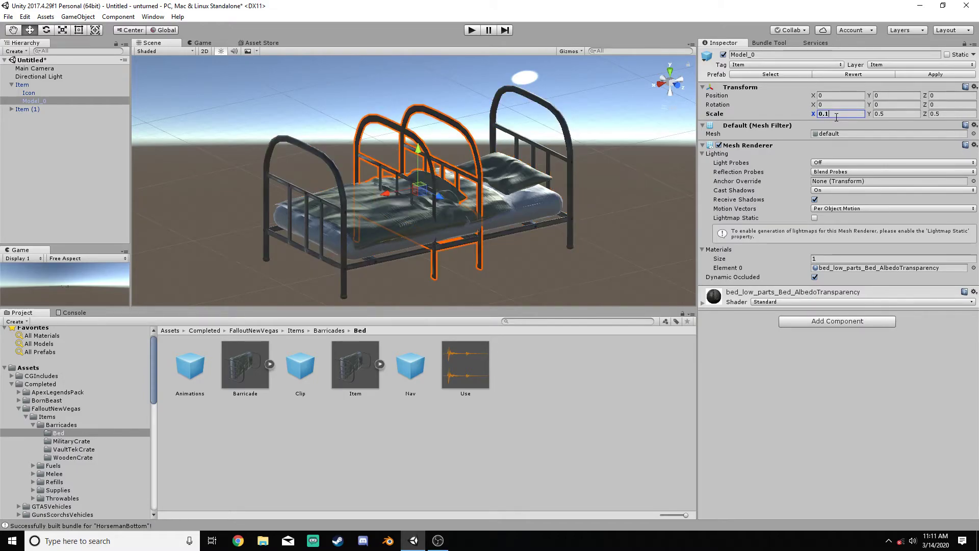
key(BackSpace)
text(2)
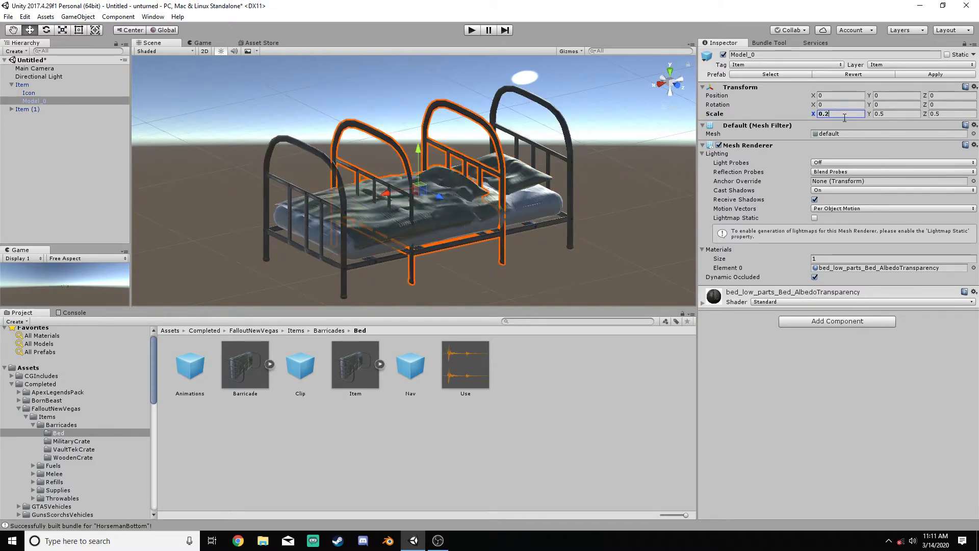
click(890, 113)
text(0.2)
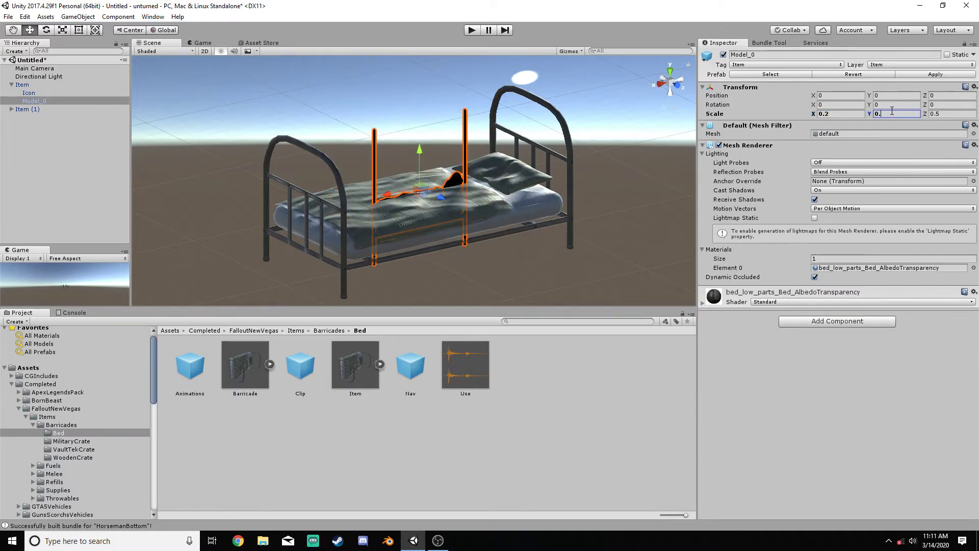
click(938, 114)
text(0.2)
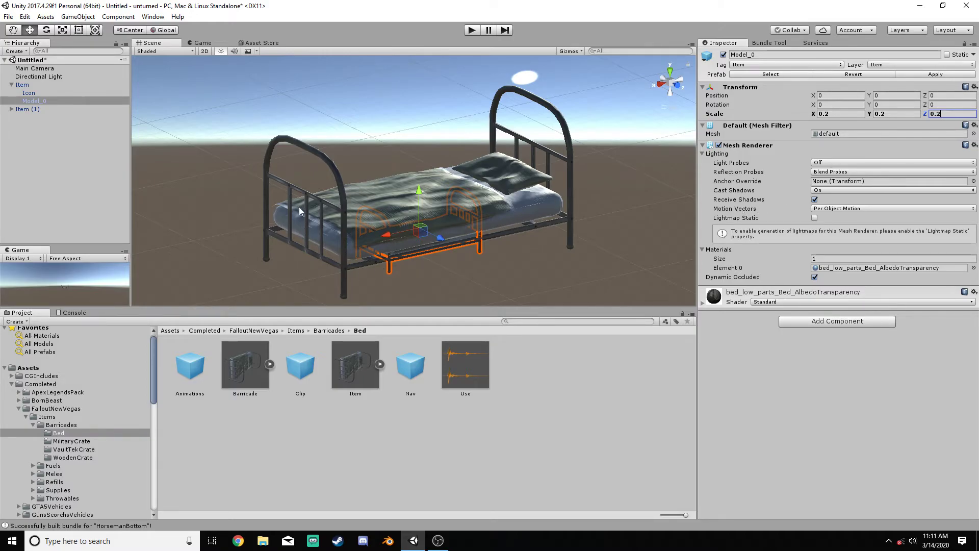
right_click(43, 108)
Delete Item (1) and the old Item prefab, then save the scene Item as a new prefab in Bed.
click(56, 166)
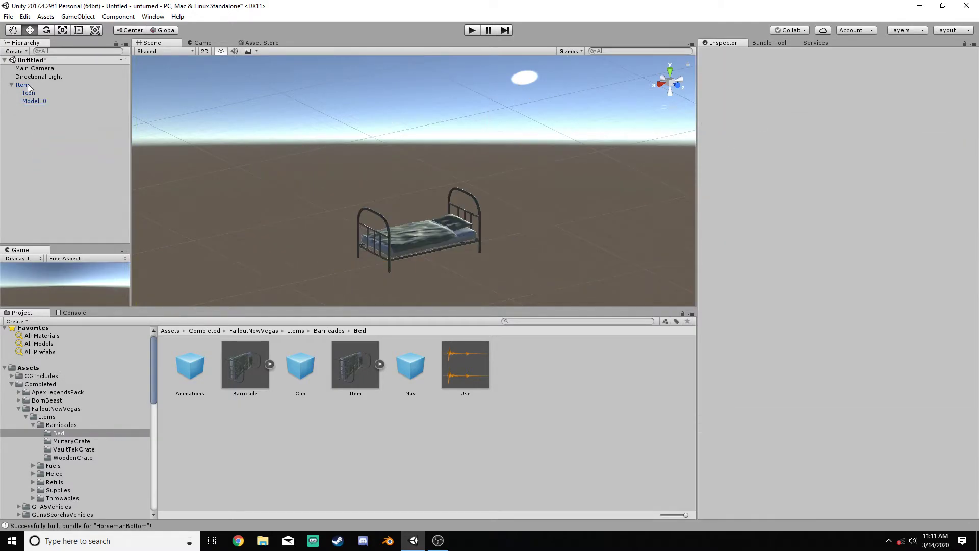
click(22, 84)
right_click(352, 369)
click(372, 203)
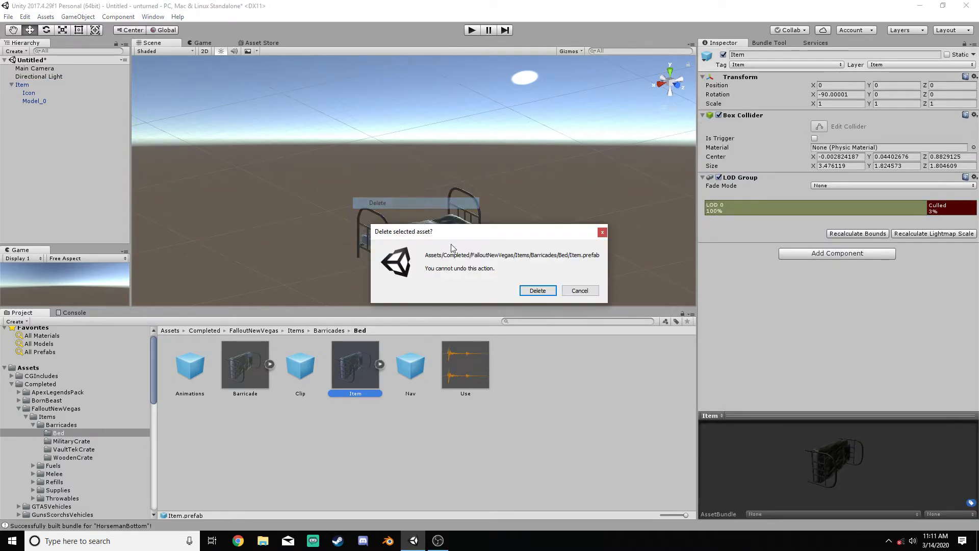
click(538, 290)
drag(22, 84, 402, 419)
Fit the box collider's width and height to the bed from the front view.
click(380, 364)
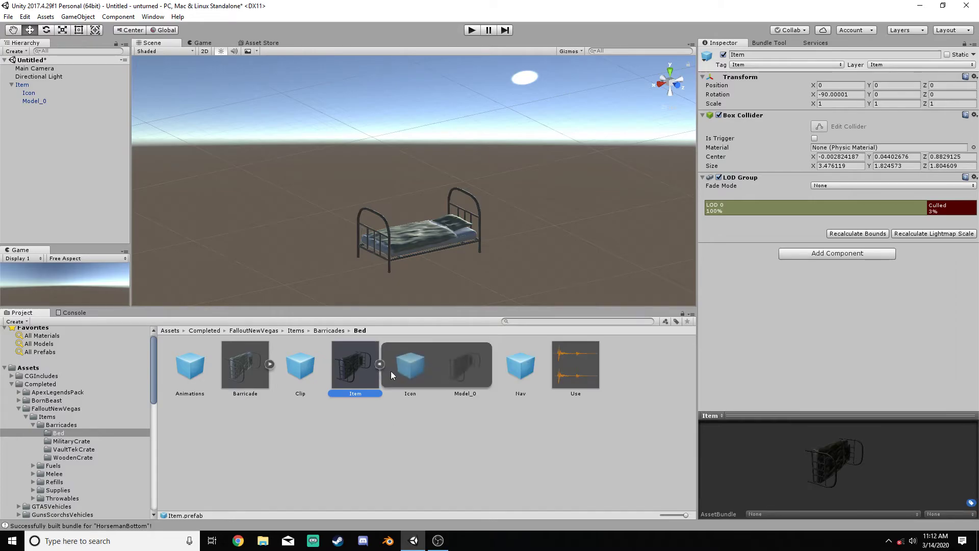
click(380, 364)
click(22, 84)
click(819, 136)
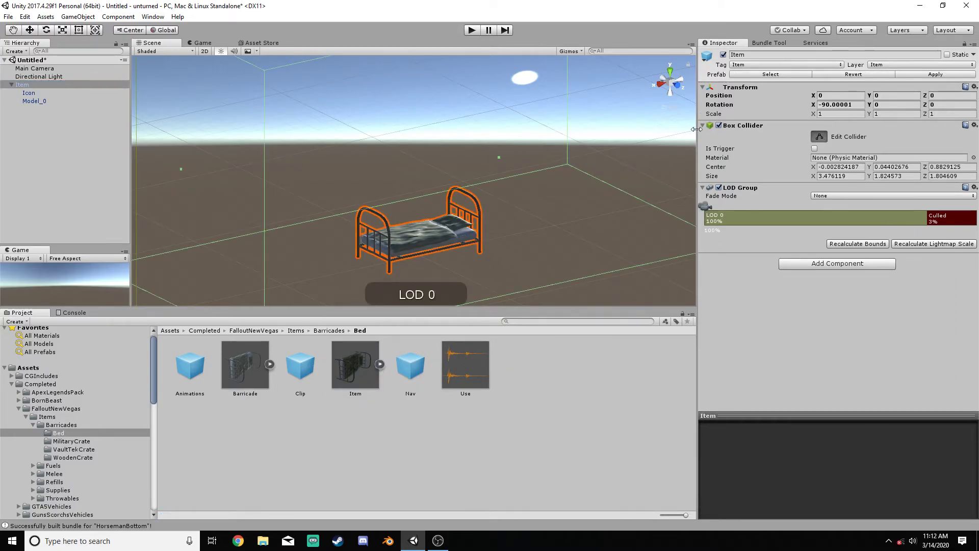
click(674, 90)
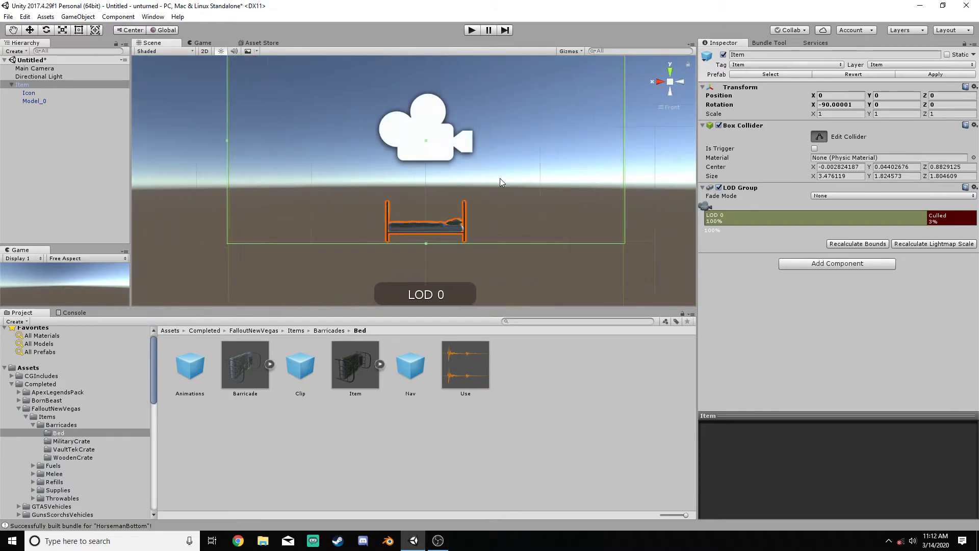
drag(623, 144, 466, 157)
drag(225, 139, 384, 175)
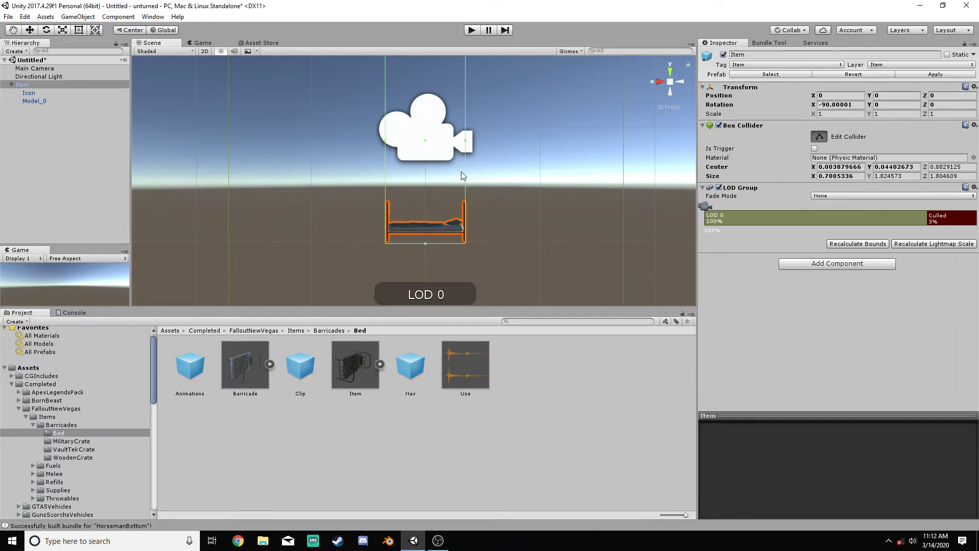
key(f)
drag(421, 91, 427, 254)
Trim the collider's depth to the bed from the right view, ending at 0.70 × 0.39 × 0.38.
click(660, 86)
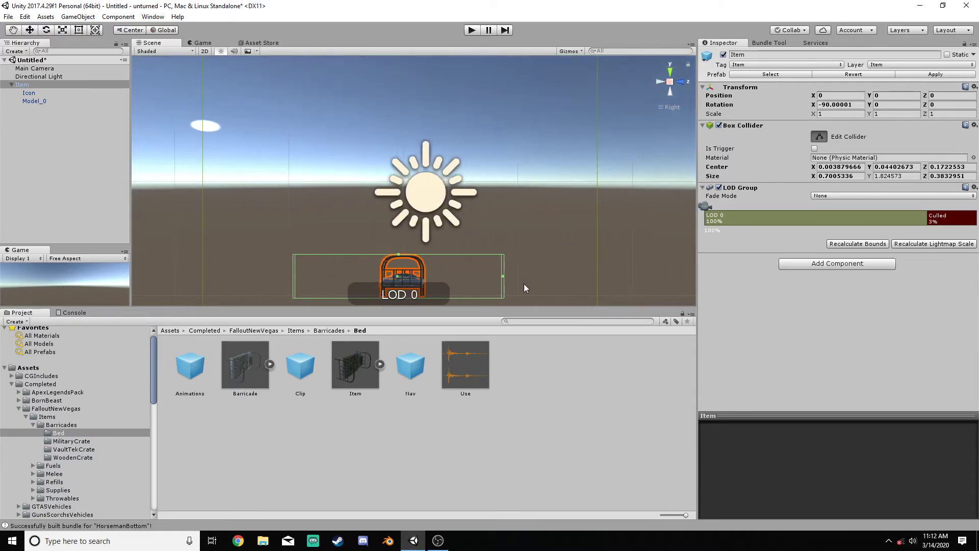
drag(500, 257, 509, 217)
scroll(509, 218, up, 4)
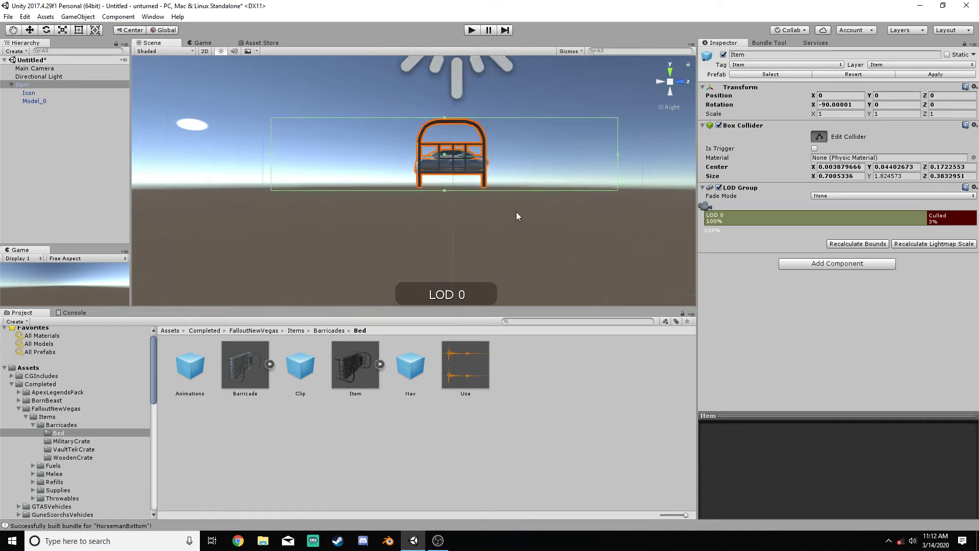
drag(198, 141, 414, 143)
drag(588, 173, 492, 178)
drag(623, 155, 430, 168)
click(826, 135)
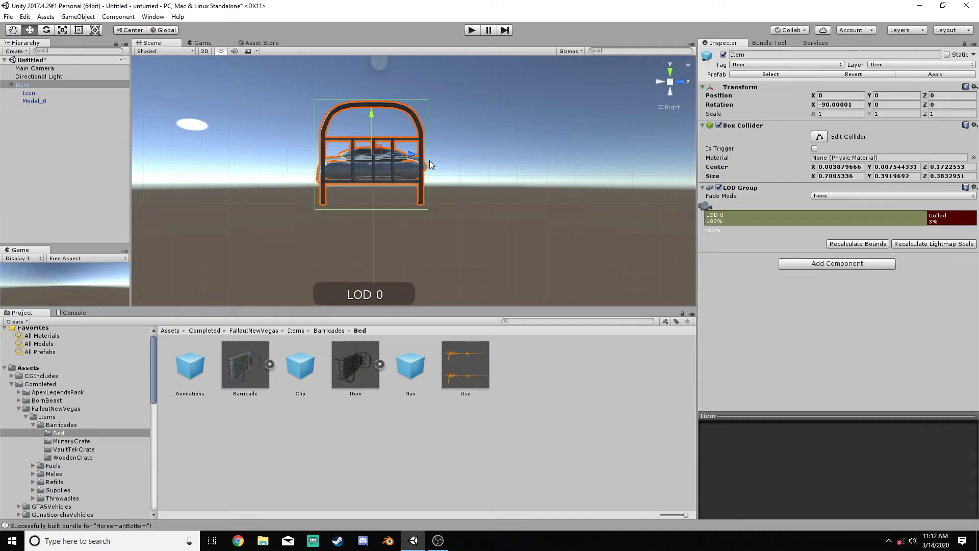
Assign Model_0 as the LOD 0 renderer.
alt+drag(672, 108, 876, 270)
click(780, 219)
click(749, 261)
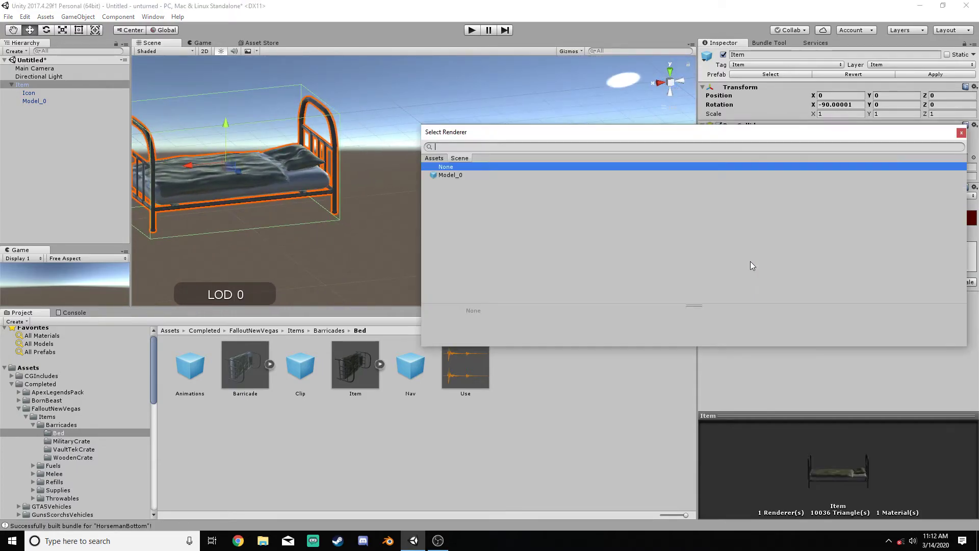
double_click(458, 176)
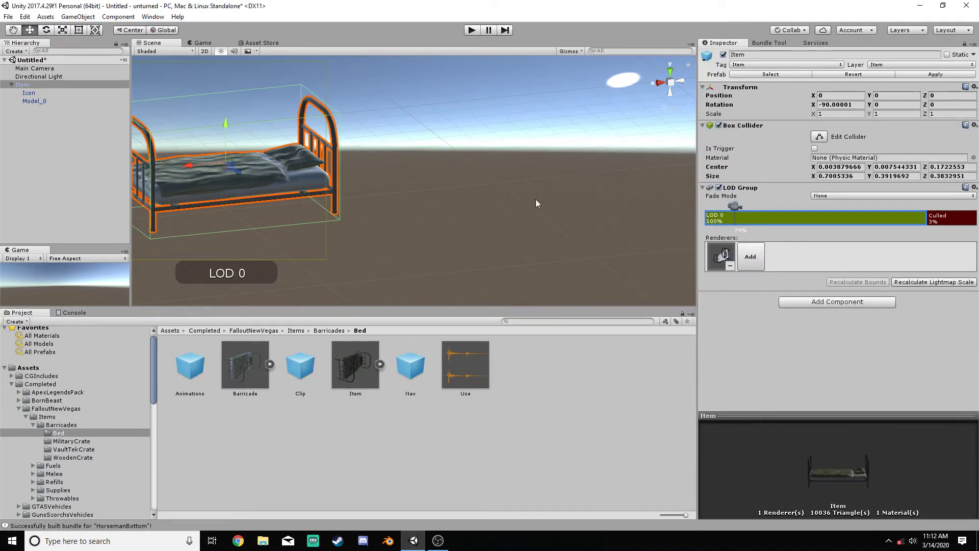
Replace the outdated Item prefab in Bed with the updated scene Item.
right_click(341, 369)
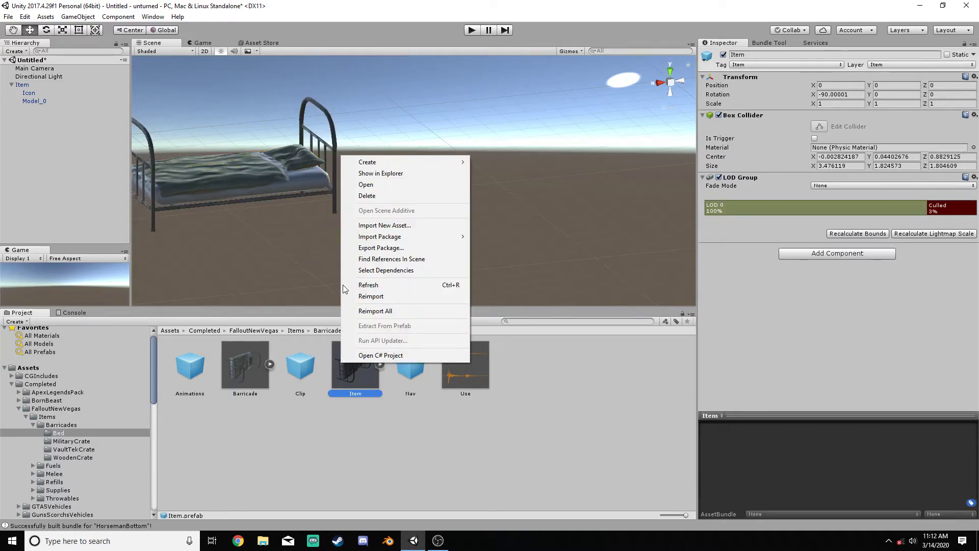
click(366, 196)
click(533, 288)
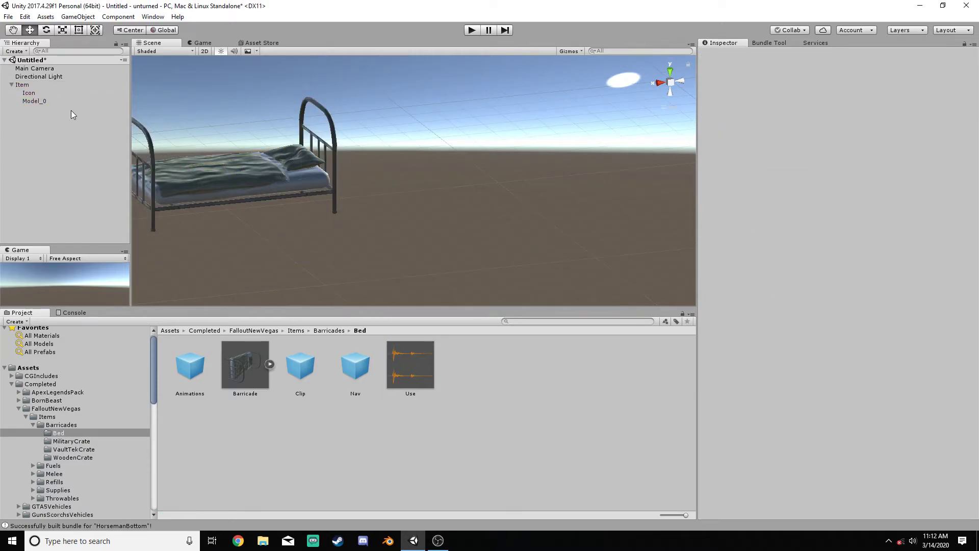
drag(32, 84, 439, 448)
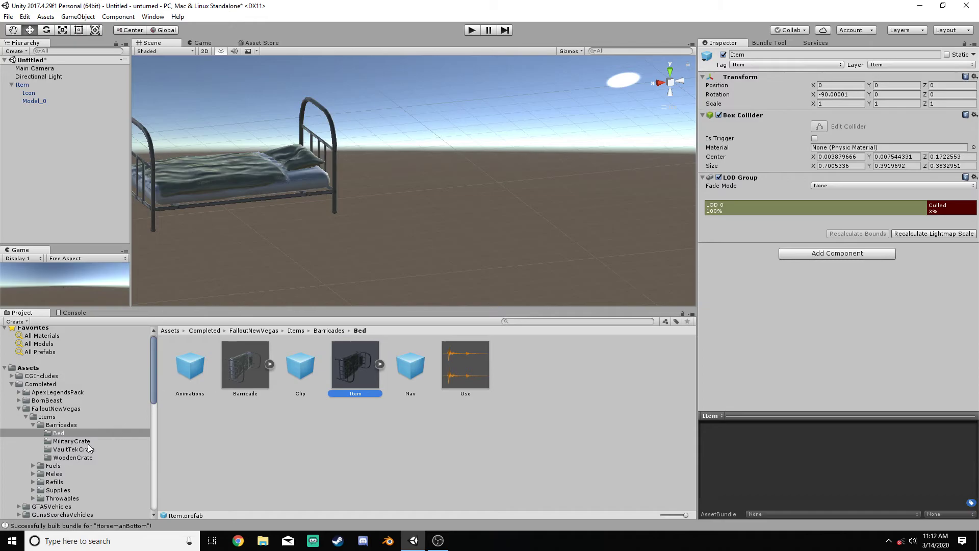
Grab the Bed folder in Bundle Tool and save the bundle as Bed.unity3d on the Desktop.
click(109, 421)
click(190, 370)
click(789, 43)
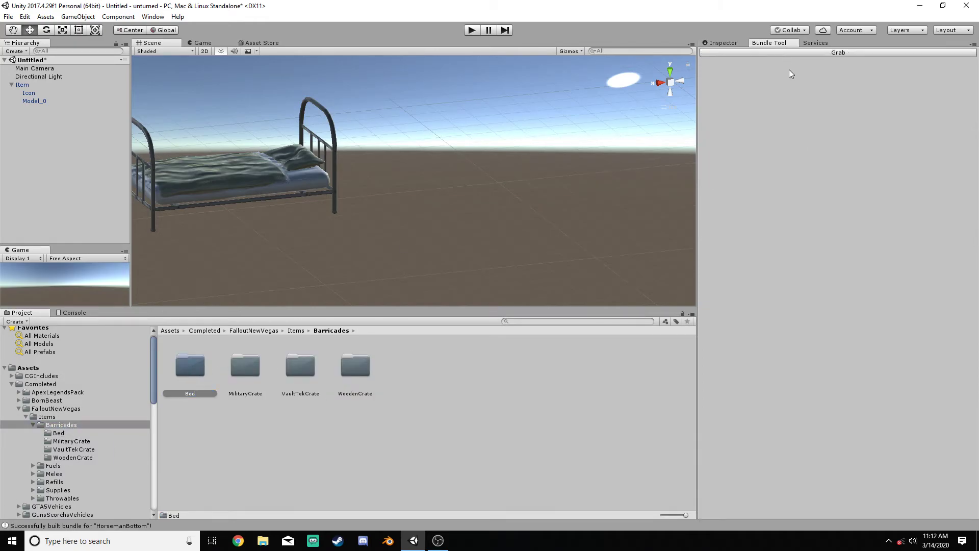
click(755, 52)
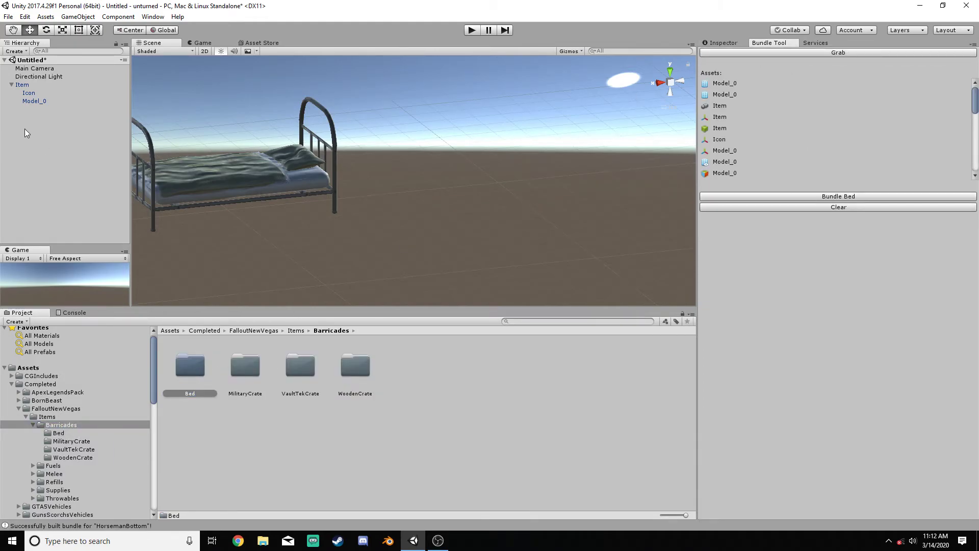
click(751, 197)
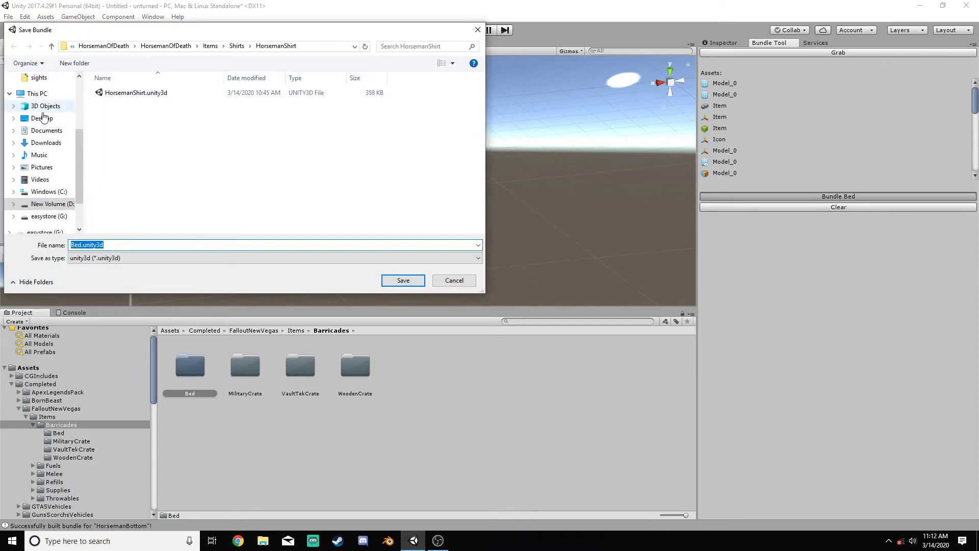
click(36, 121)
click(403, 281)
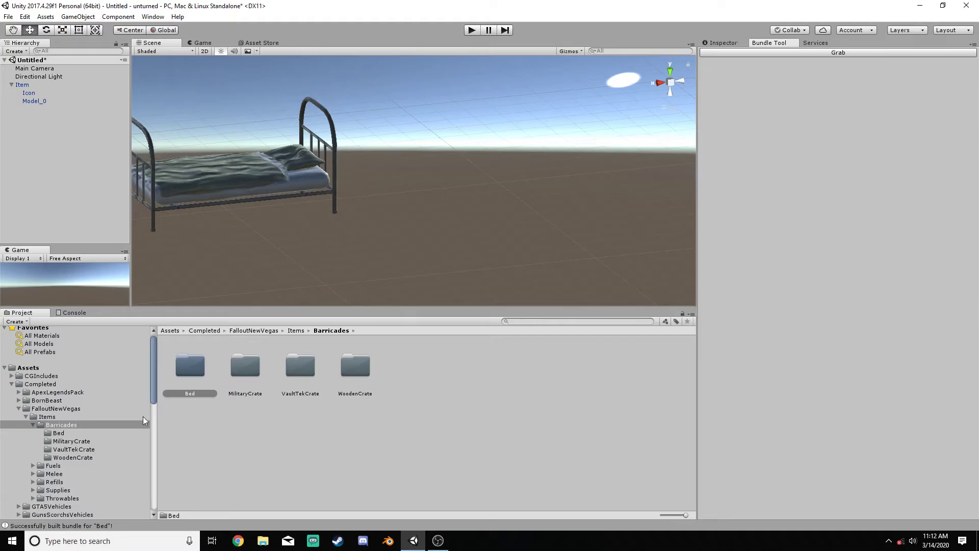
Open the MilitaryCrate folder and delete the bed Item from the scene.
click(66, 448)
click(71, 441)
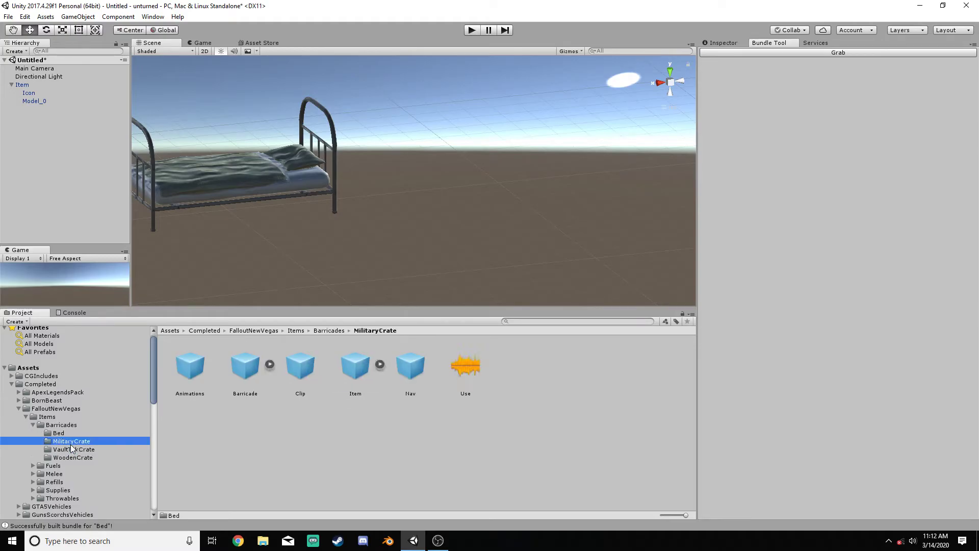
click(250, 354)
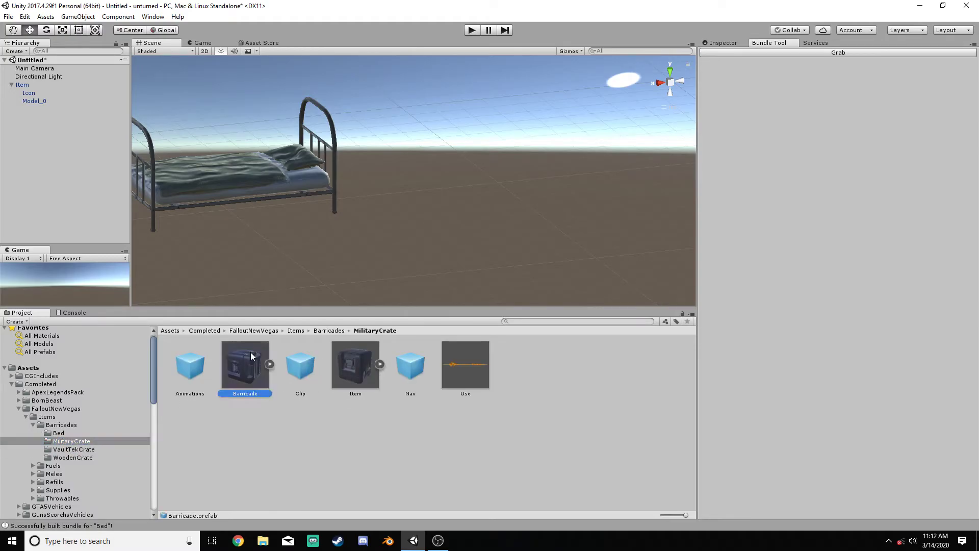
right_click(21, 84)
right_click(21, 84)
click(45, 135)
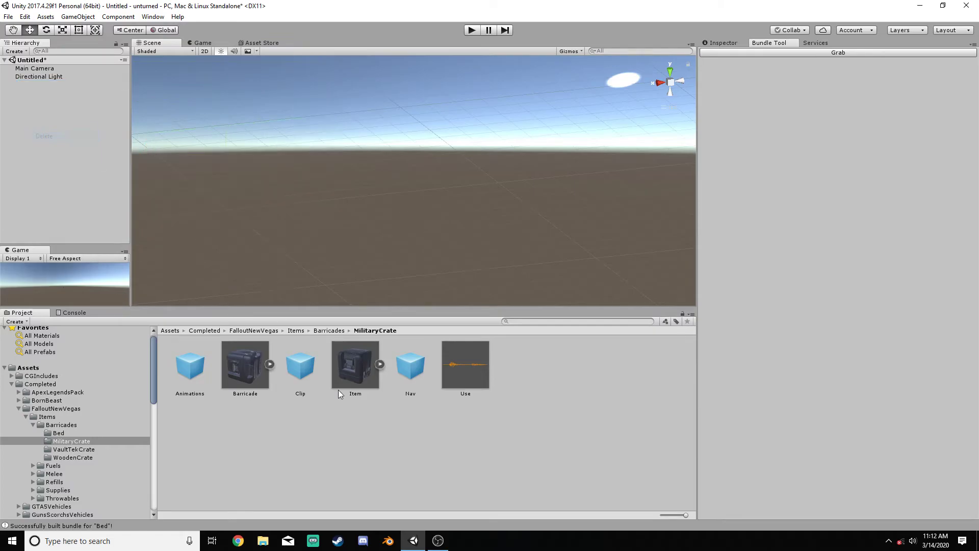
Inspect the MilitaryCrate Barricade and Item prefabs, then open VaultTekCrate and WoodenCrate.
click(247, 366)
click(722, 43)
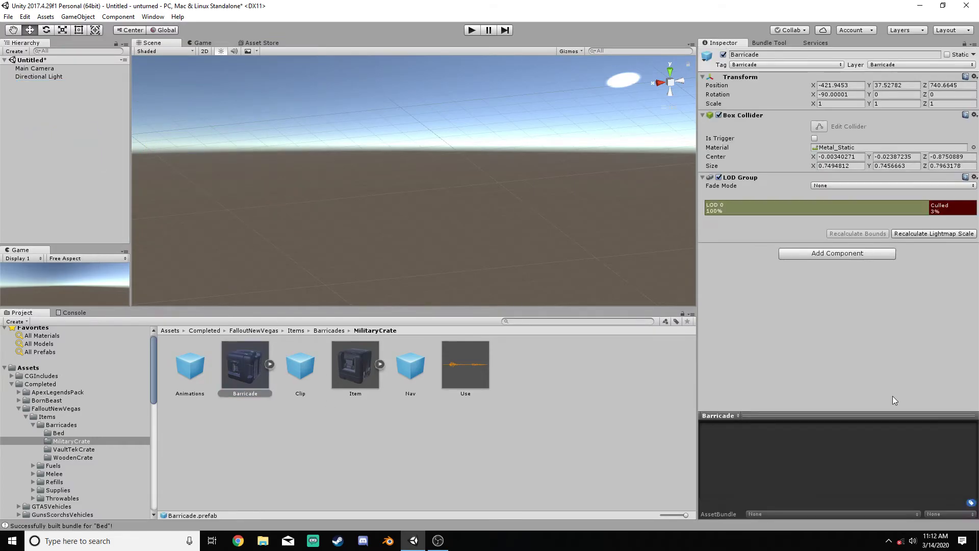
drag(877, 395, 877, 256)
click(356, 366)
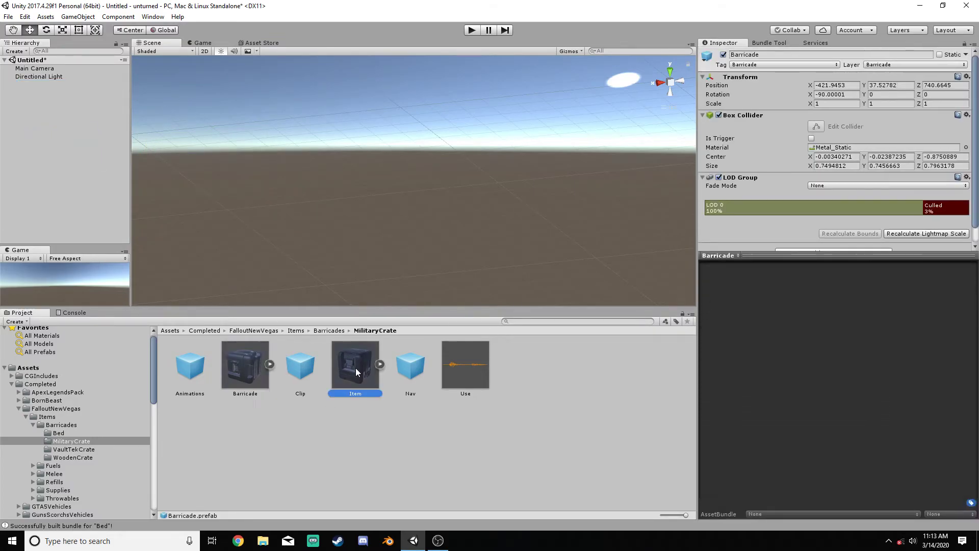
drag(849, 256, 849, 451)
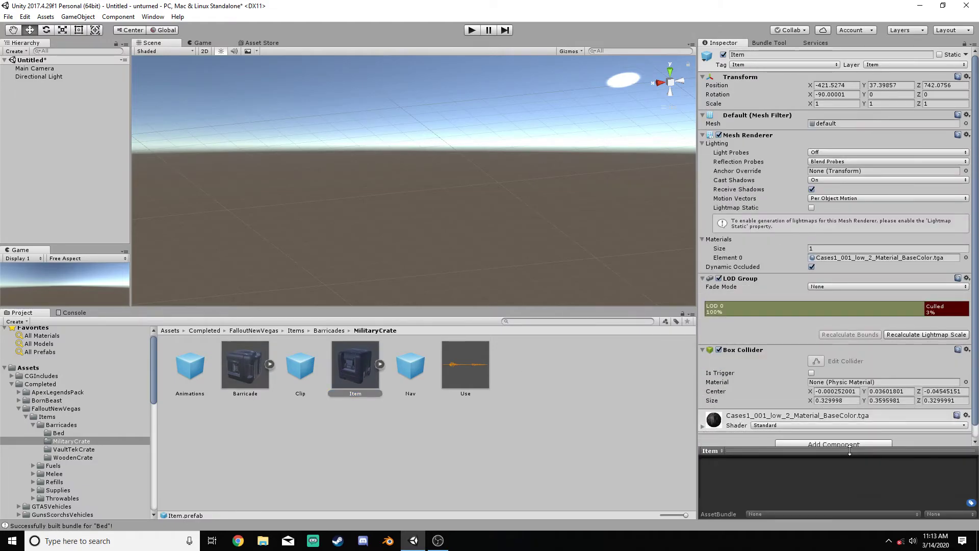
click(76, 449)
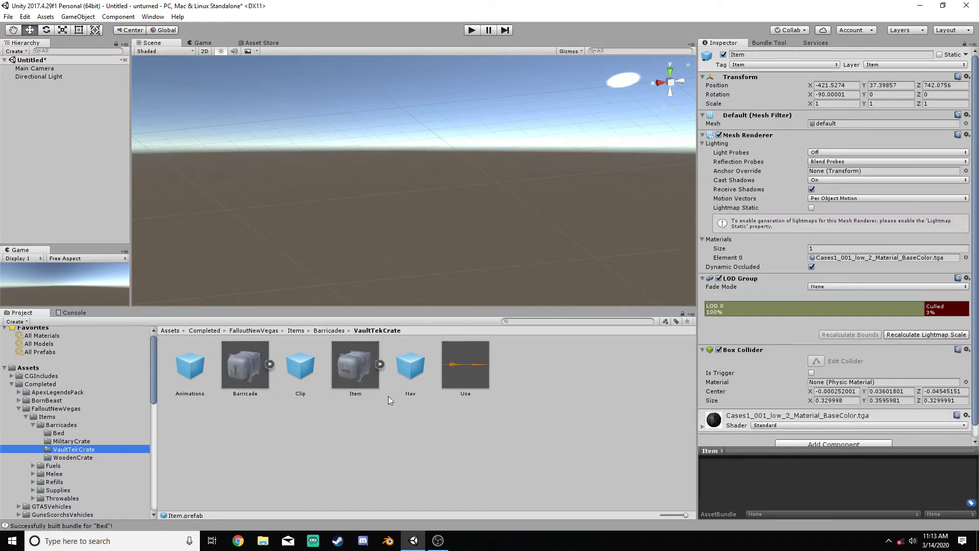
click(103, 455)
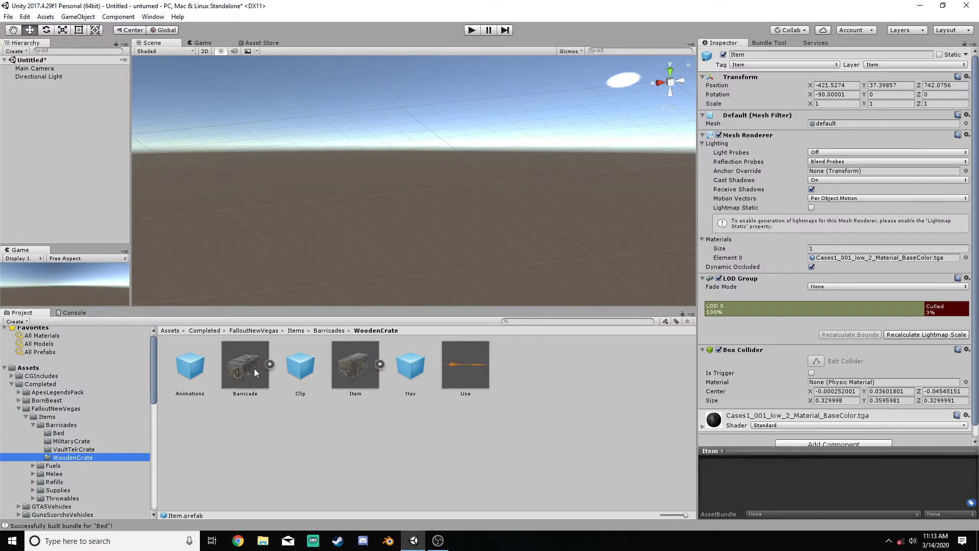
Review the Jerrycan fuel Item and the Supersledge melee folder.
click(32, 424)
click(51, 433)
double_click(178, 375)
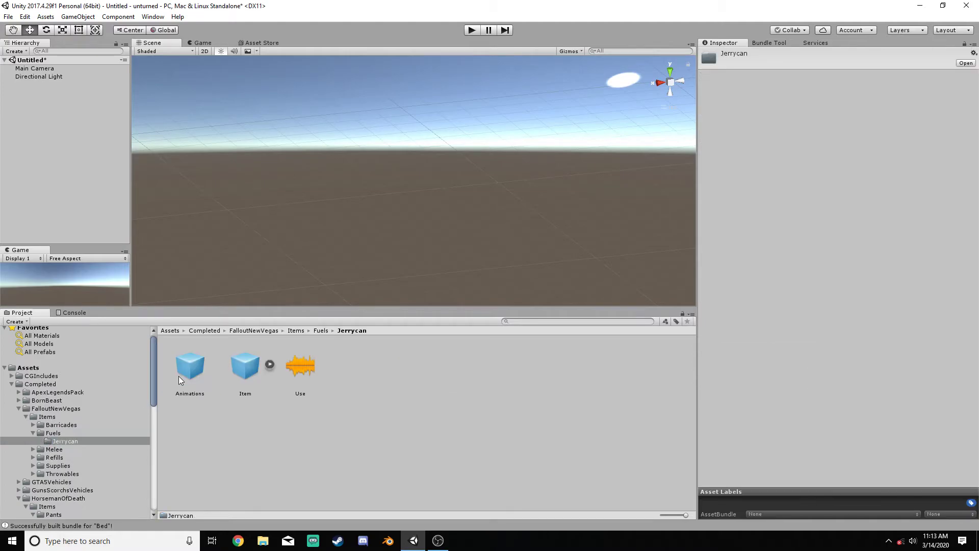
click(249, 374)
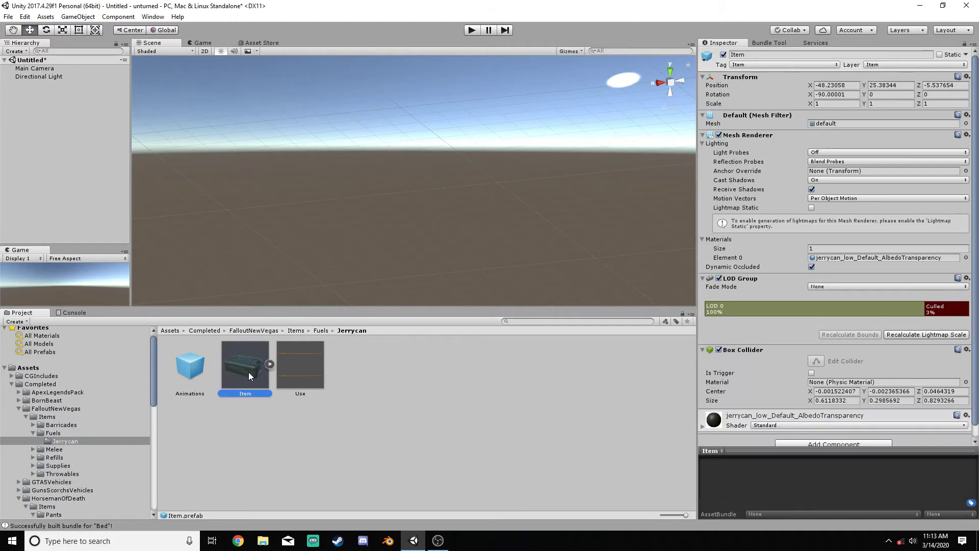
click(33, 432)
click(32, 440)
click(33, 441)
double_click(190, 366)
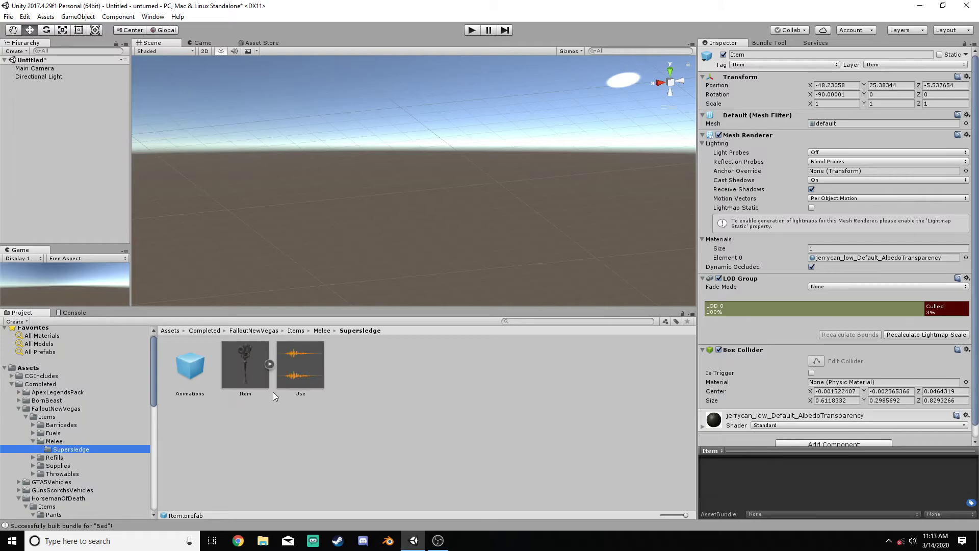
click(33, 440)
Review the Vault101Canteen refill, Platinum_Chip supply and NukeGrenade throwable folders.
click(33, 449)
click(53, 455)
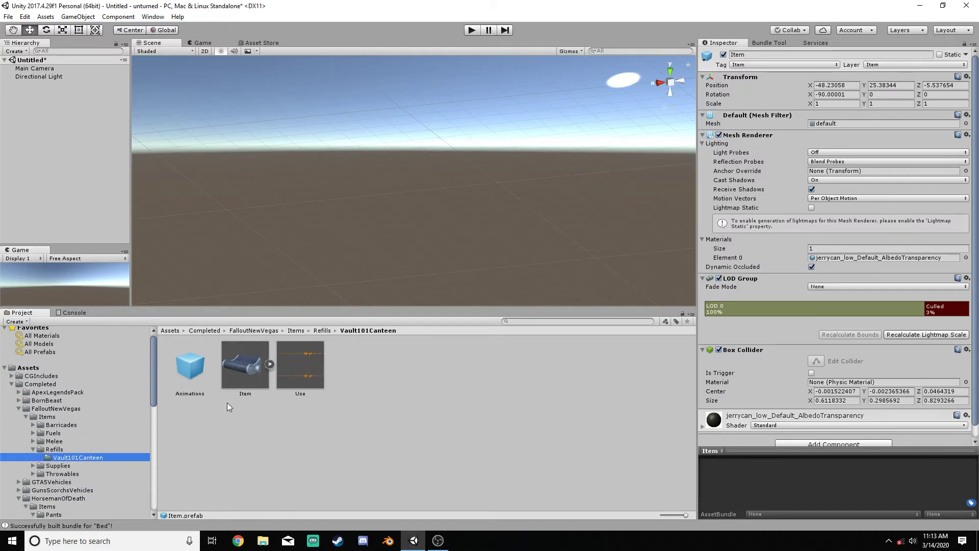
click(33, 448)
click(34, 457)
click(64, 466)
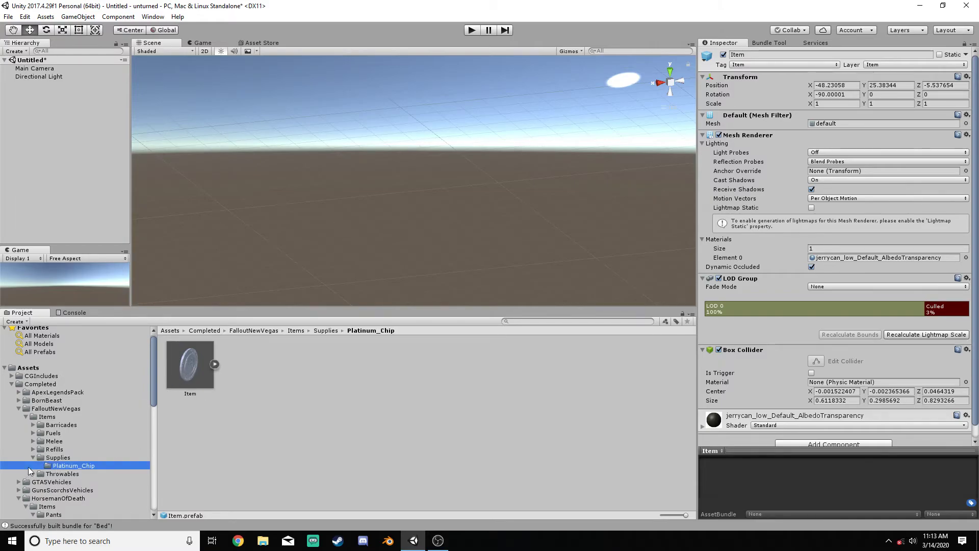
click(33, 458)
click(33, 466)
click(56, 473)
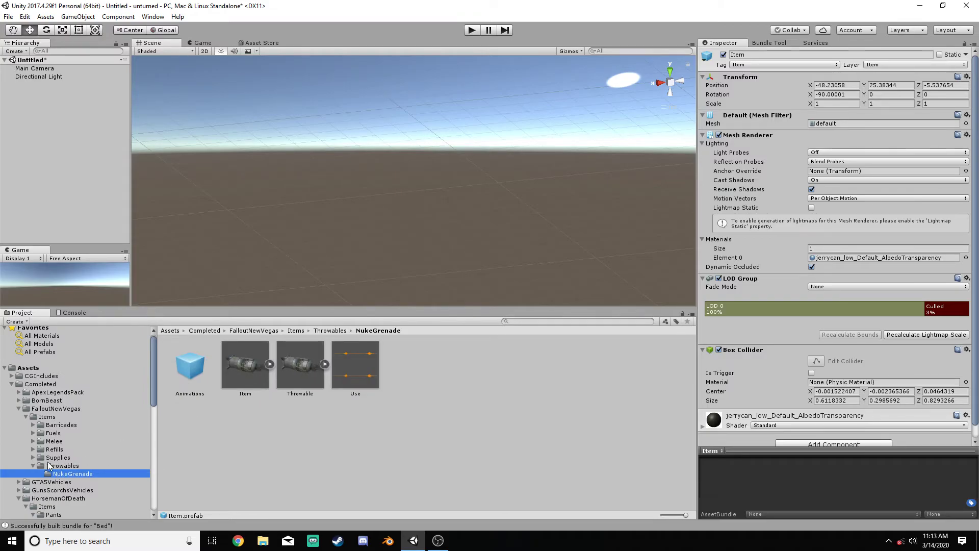
click(32, 466)
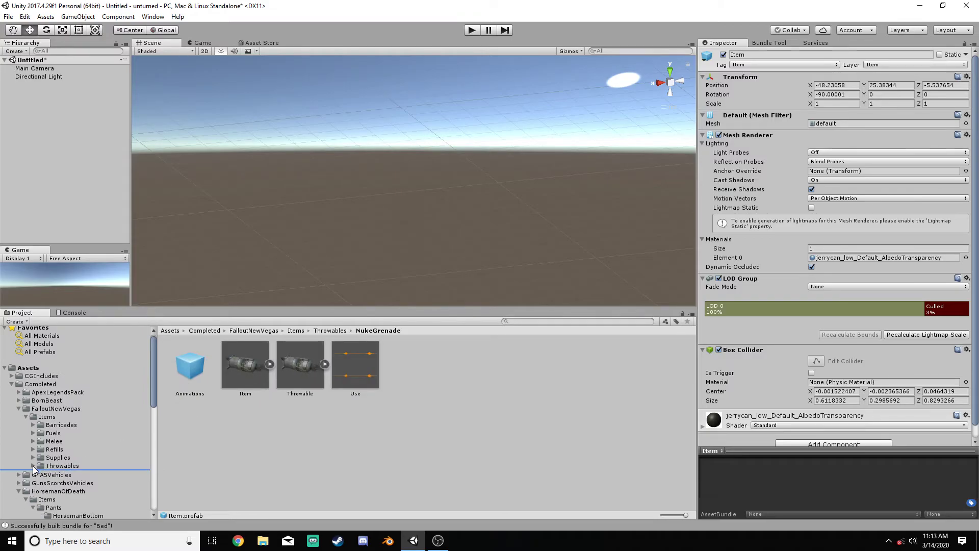
Collapse FalloutNewVegas and expand GTA vehicles > Vehicles.
click(19, 409)
click(20, 416)
click(26, 425)
Check the CometSR and Viseris folders, collapse GTA vehicles, and peek at GunsScorchsVehicles' Quadra folder.
click(59, 434)
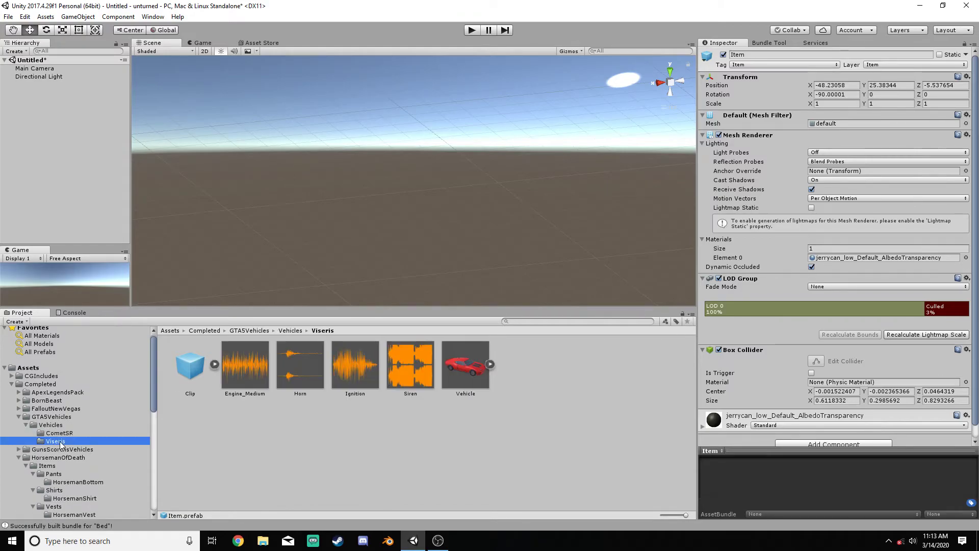
click(56, 441)
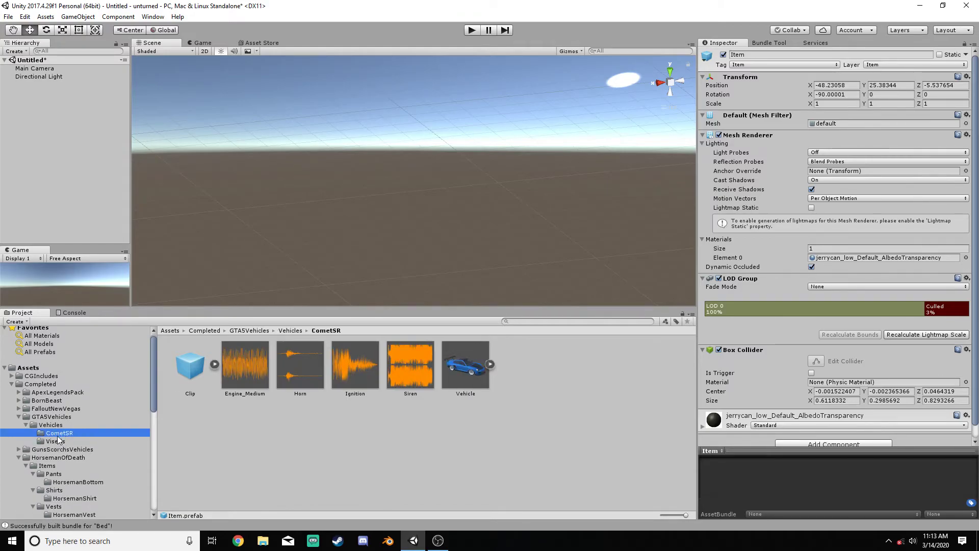
click(26, 425)
click(19, 416)
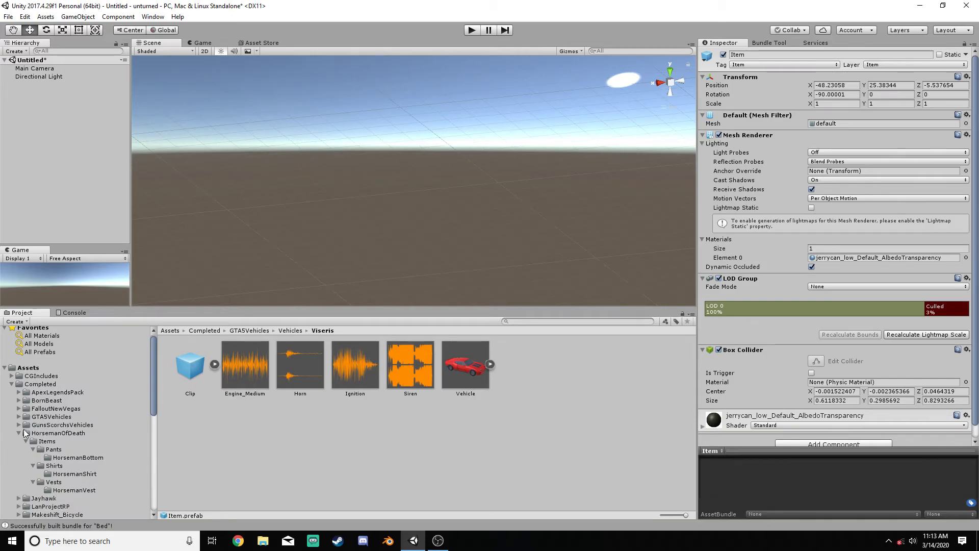
click(19, 425)
click(26, 433)
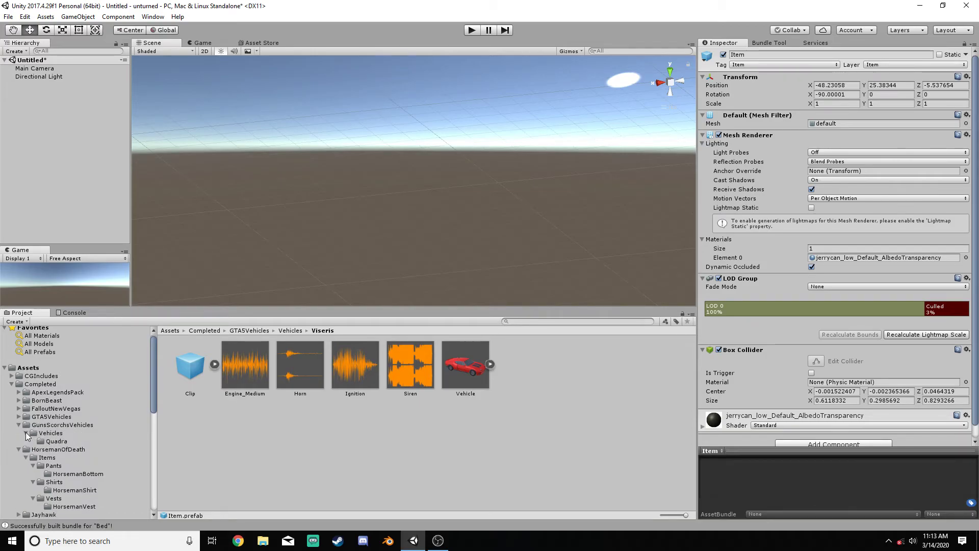
click(26, 433)
click(20, 424)
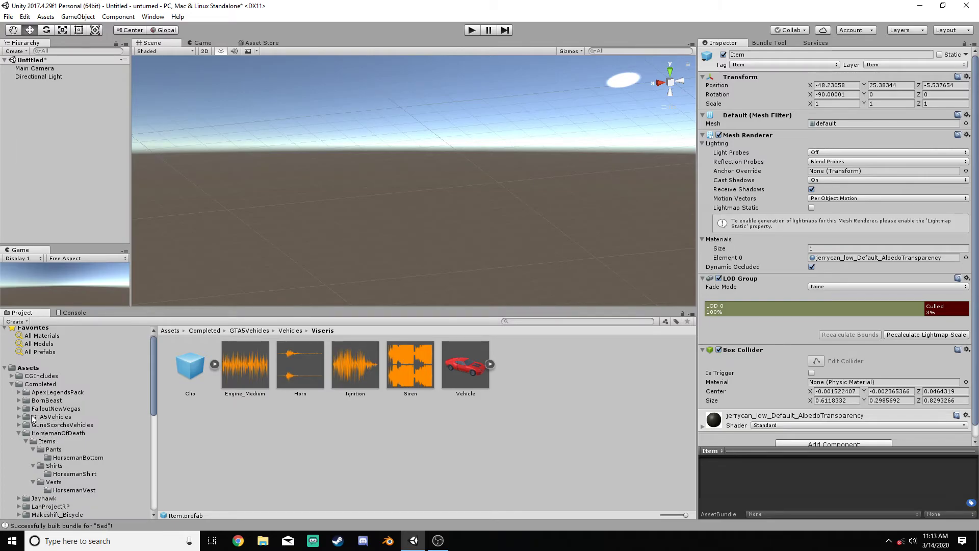
click(34, 417)
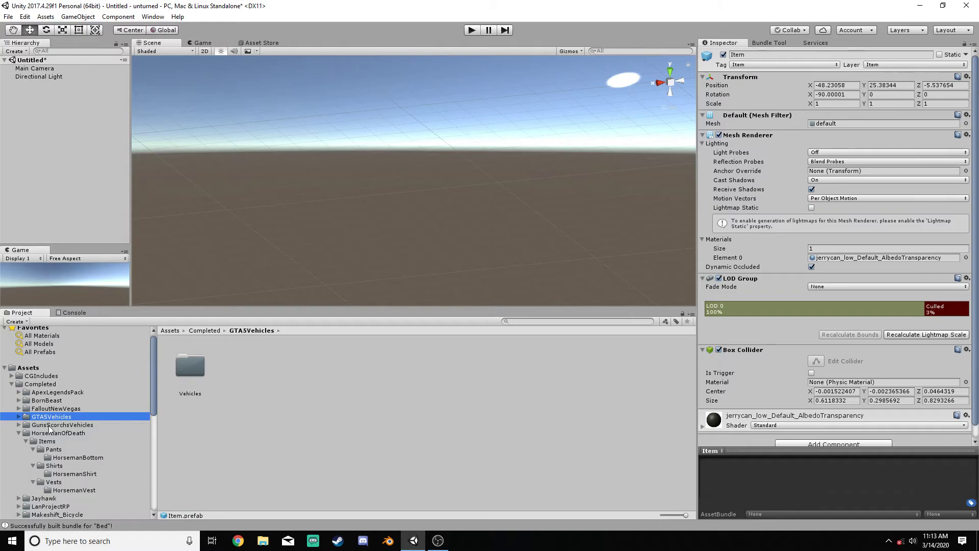
Browse the Jayhawk and LanProjectRP mod folders, ending in Makeshift_Bicycle.
scroll(54, 428, down, 3)
scroll(47, 426, up, 1)
click(42, 437)
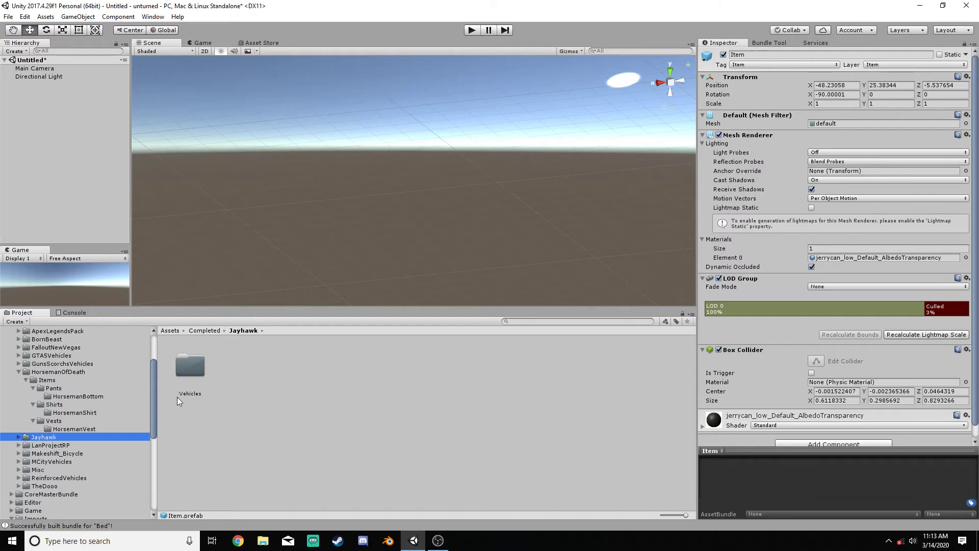
click(71, 444)
scroll(68, 445, down, 1)
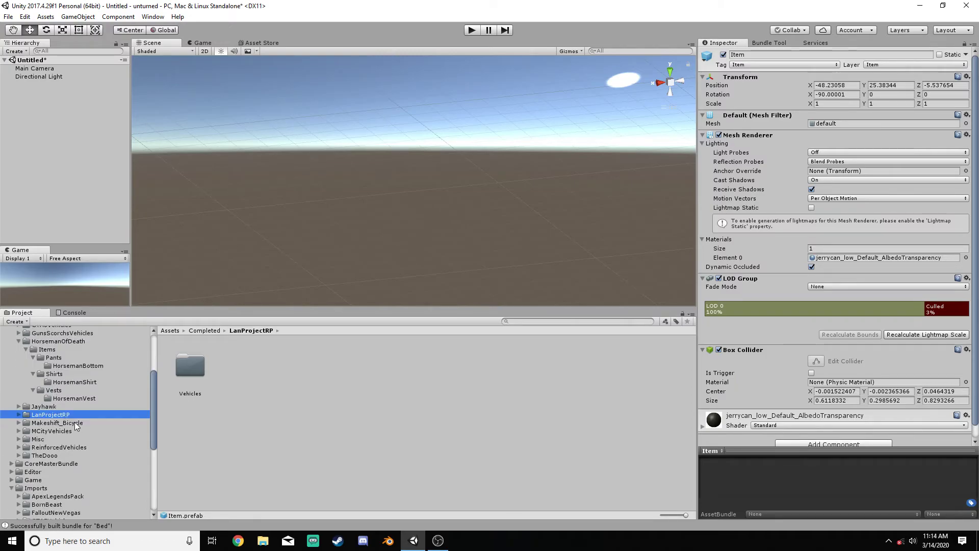
click(81, 422)
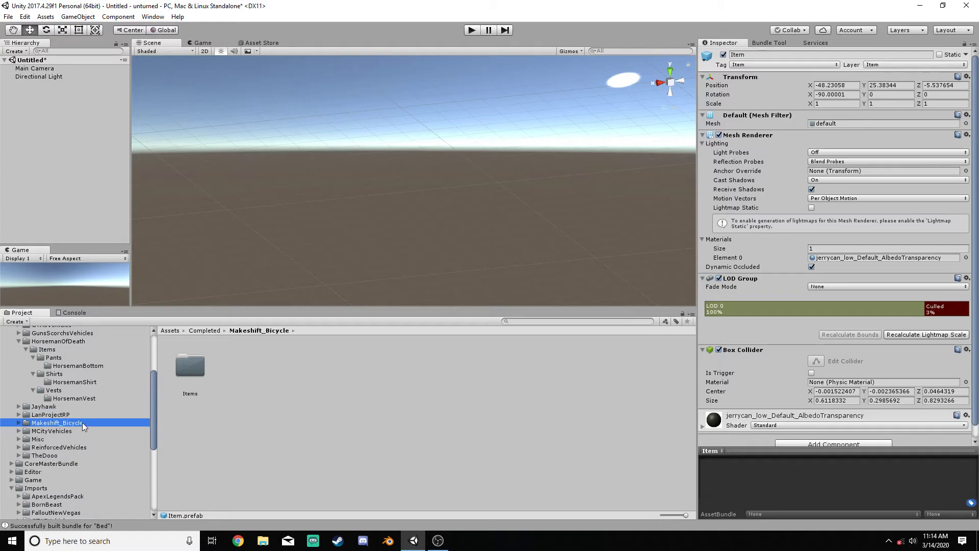
Inspect the Makeshift_Bicycle Barricade and Item prefabs in Items > Barricades.
click(19, 422)
click(55, 431)
click(26, 431)
click(41, 438)
click(34, 439)
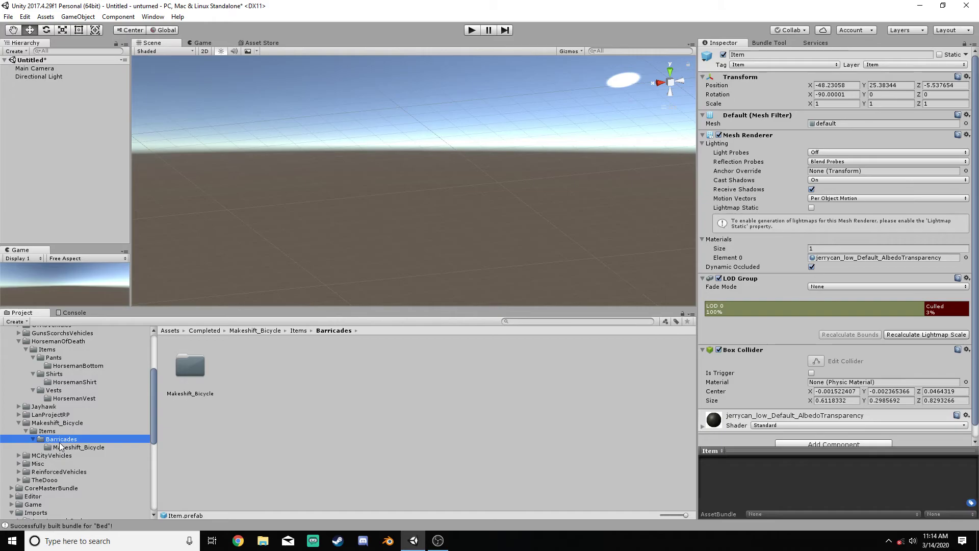
click(61, 446)
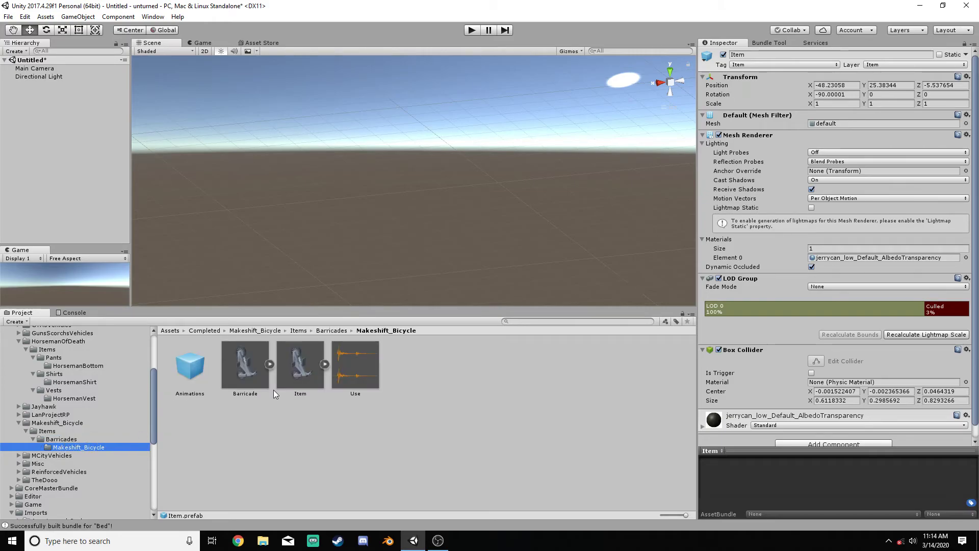
click(255, 371)
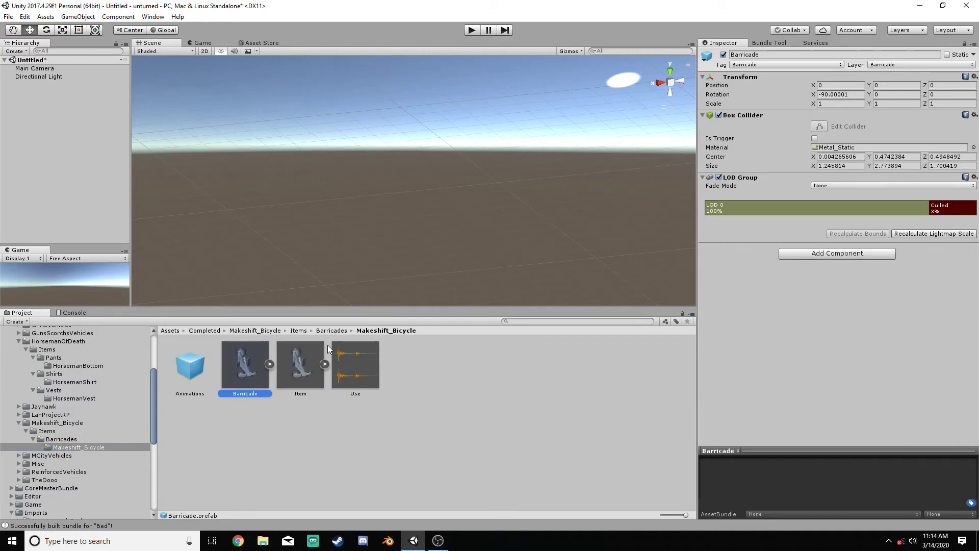
click(303, 369)
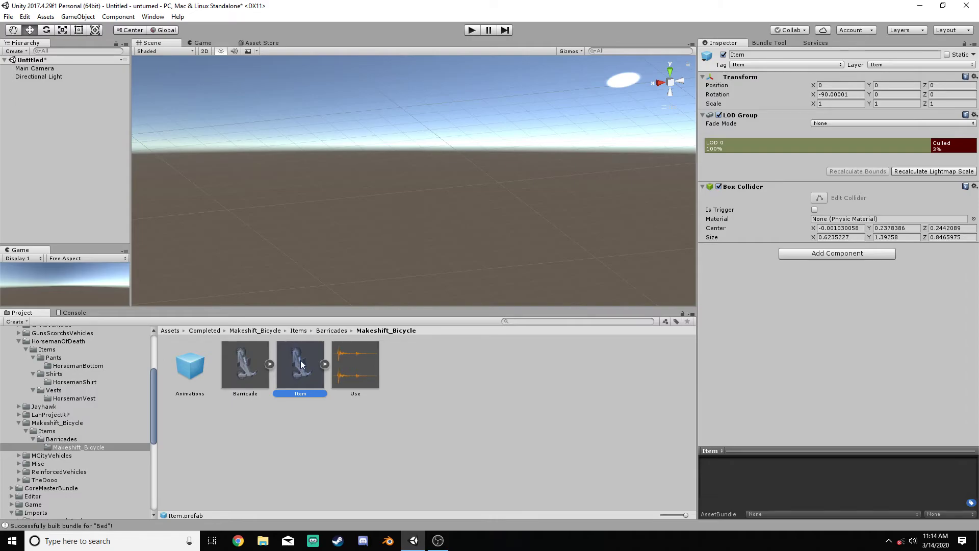
Collapse Makeshift_Bicycle, view the MCityVehicles police vehicles, then select the Misc folder.
click(30, 439)
click(29, 431)
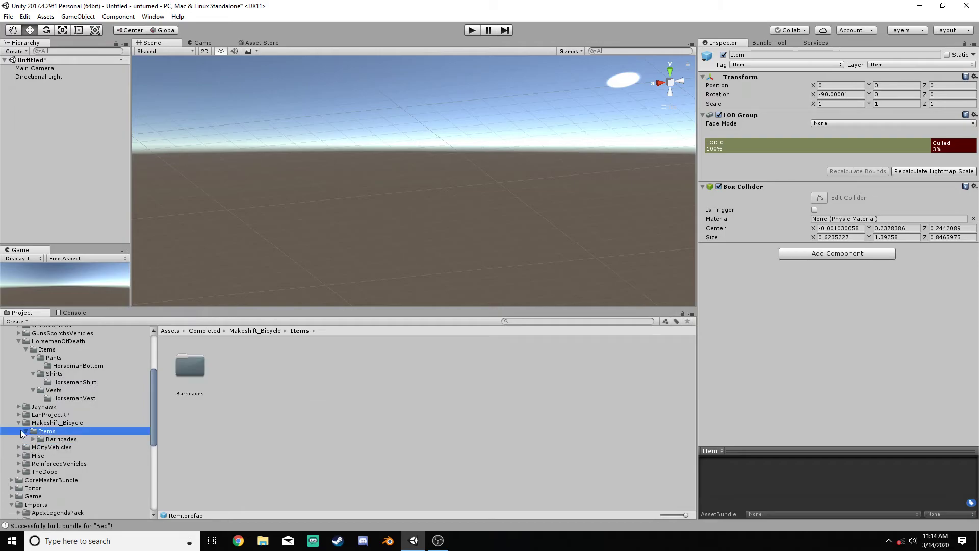
click(23, 430)
click(19, 422)
click(18, 431)
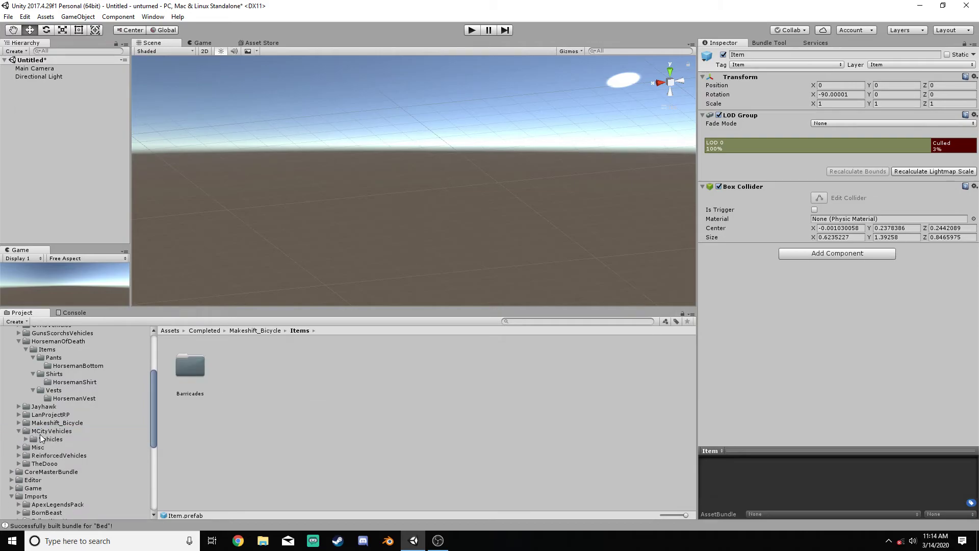
click(30, 437)
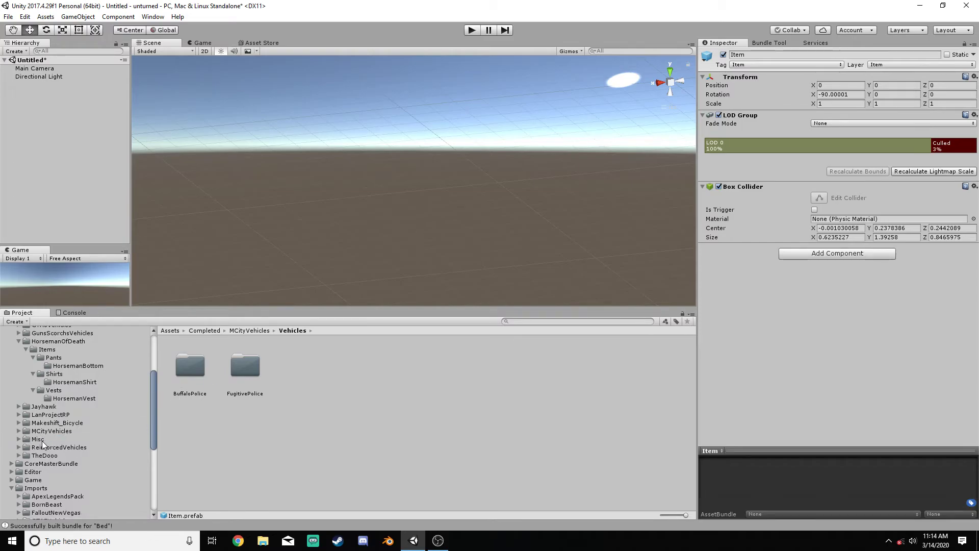
click(38, 439)
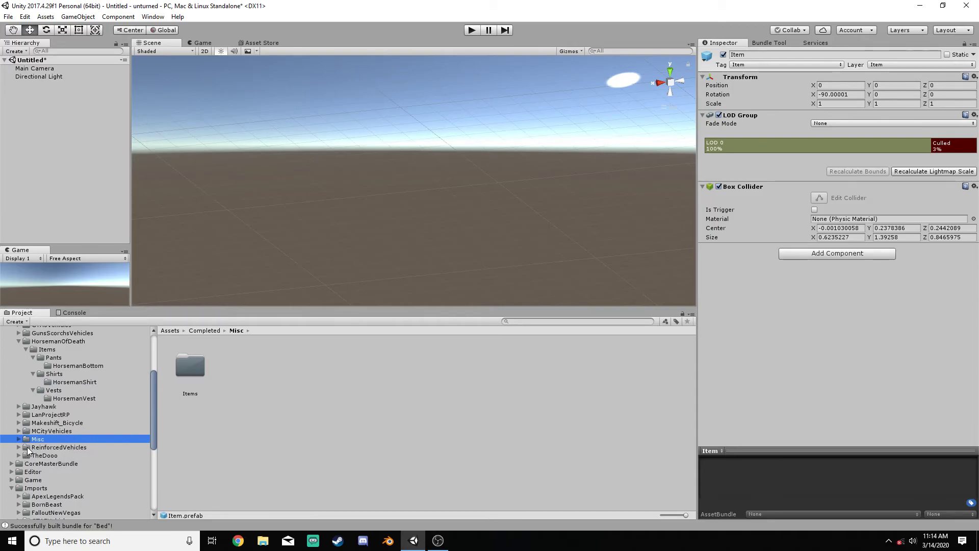
Inspect the AngelWings Item and Backpack prefabs in Misc > Items > Backpacks.
double_click(203, 368)
double_click(197, 369)
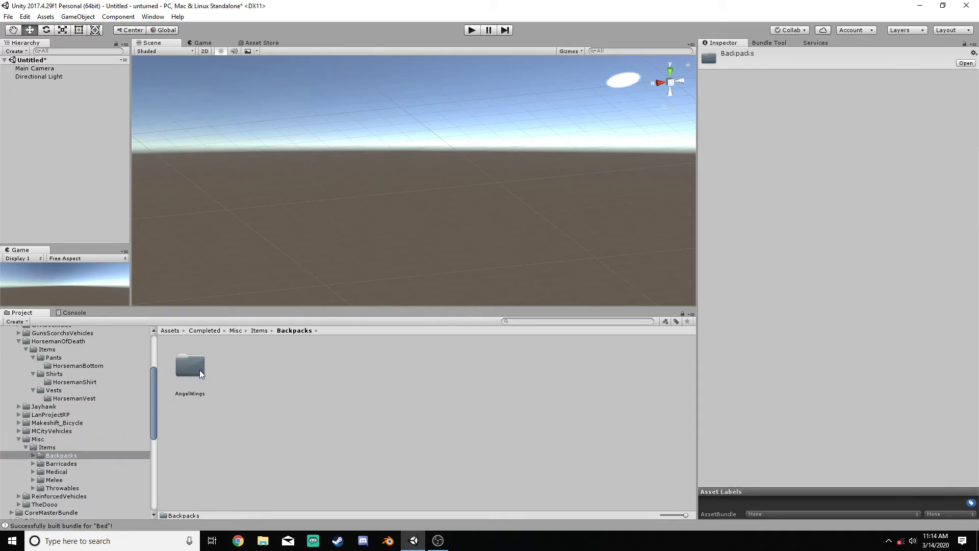
double_click(200, 369)
click(312, 376)
click(253, 368)
Look through FutureAmmoCrate and FutureCrate, and inspect the TurbineGenerator Item prefab.
click(63, 471)
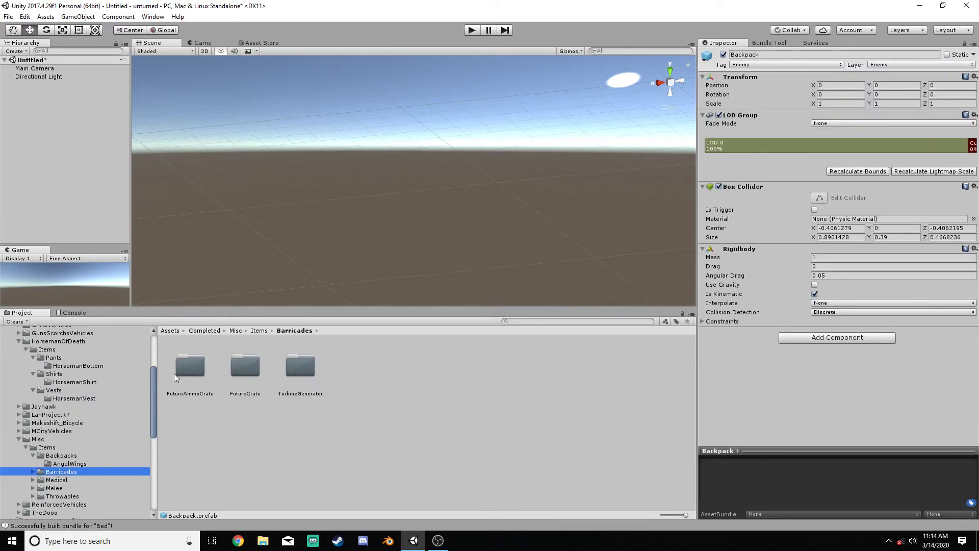
double_click(188, 366)
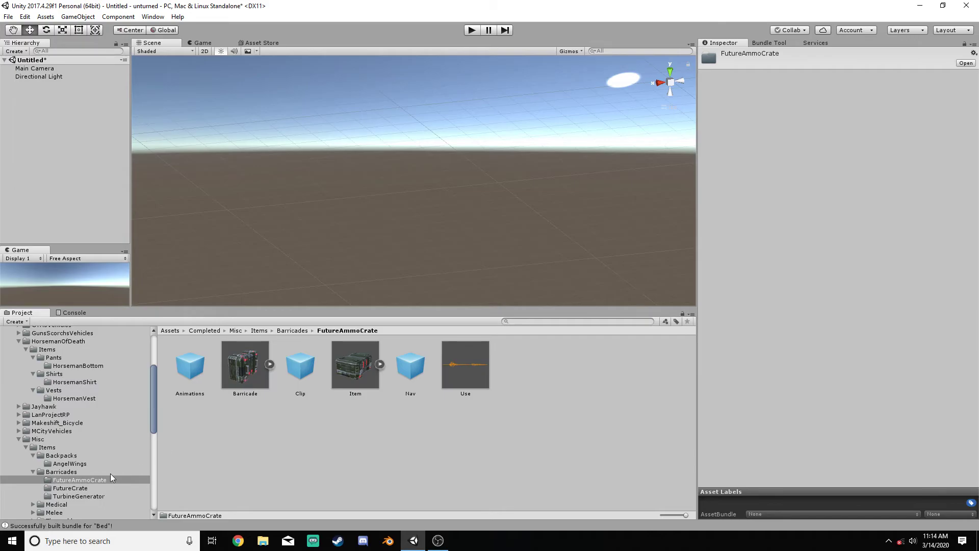
click(86, 487)
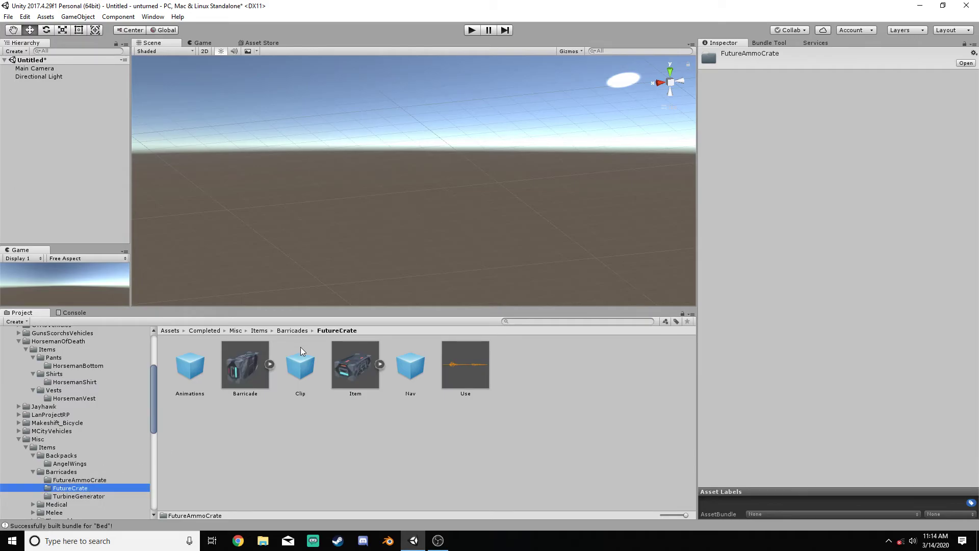
click(91, 494)
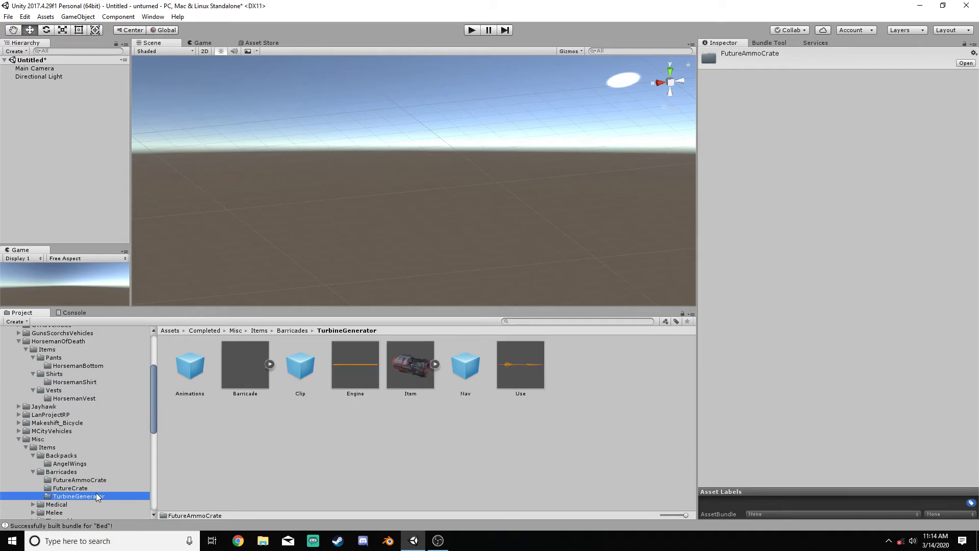
click(408, 371)
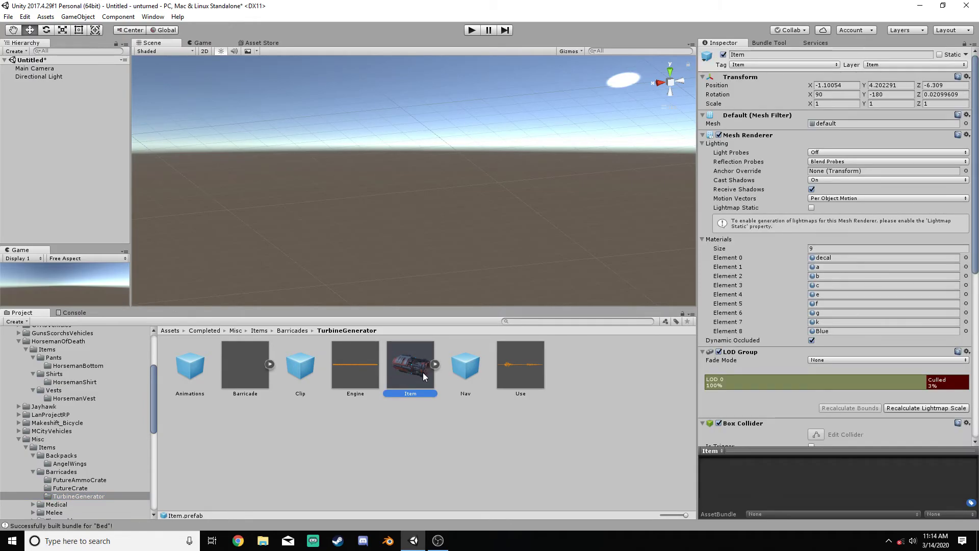
Re-browse the Misc tree via Medical and AngelWings, returning to the Misc Barricades folder.
scroll(90, 490, down, 5)
click(33, 382)
scroll(65, 388, up, 3)
click(50, 379)
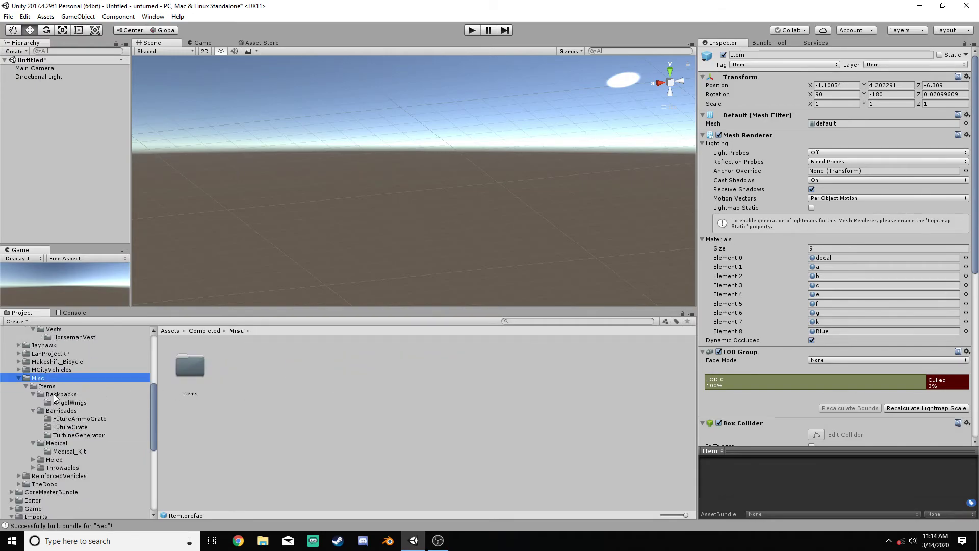
click(63, 403)
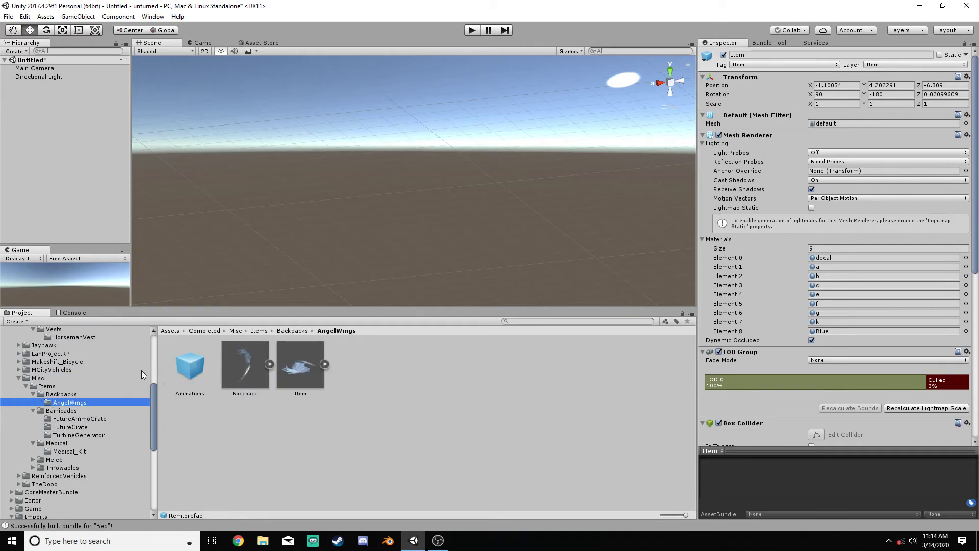
scroll(93, 409, up, 6)
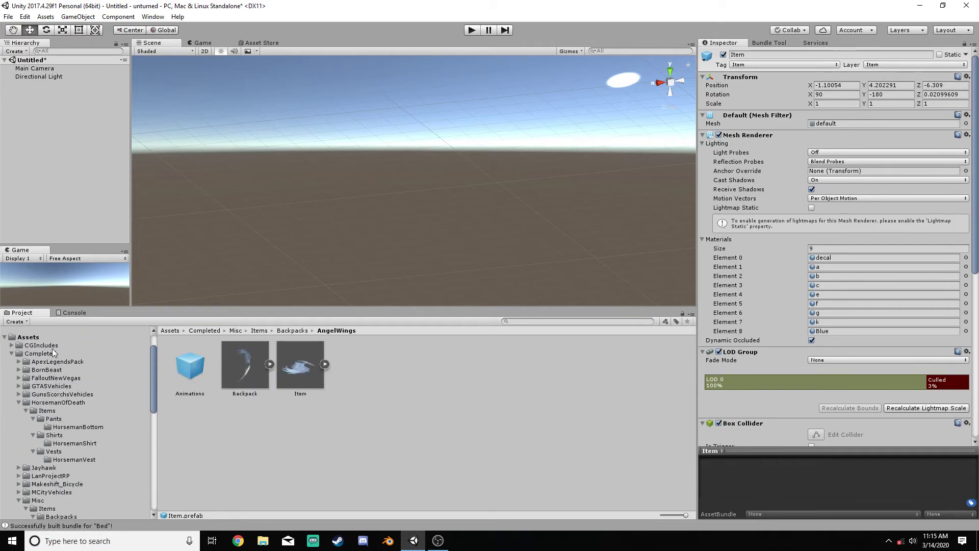
scroll(57, 388, down, 6)
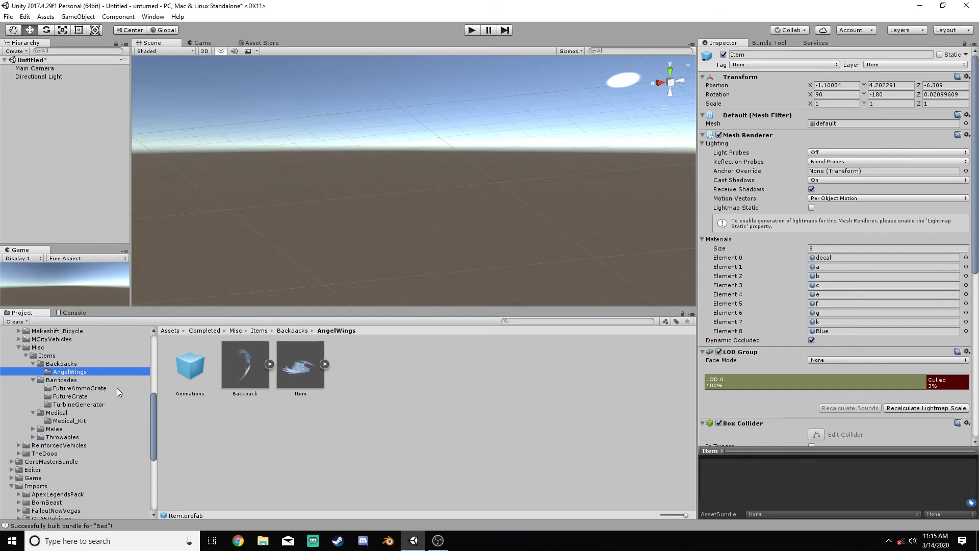
click(76, 380)
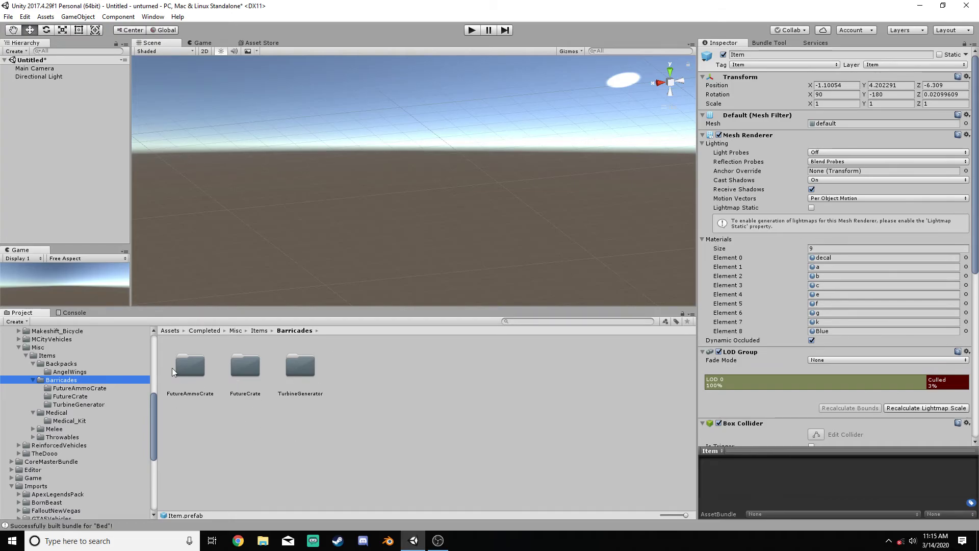
Preview the Medical_Kit Item prefab in the scene, then delete it.
click(66, 421)
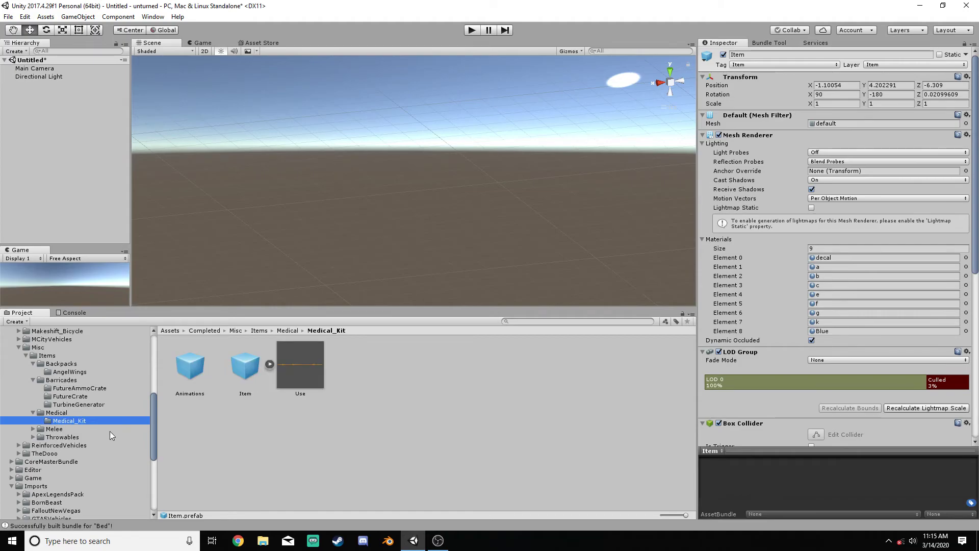
click(249, 372)
drag(249, 373, 46, 182)
alt+drag(438, 173, 367, 189)
right_click(30, 84)
click(51, 145)
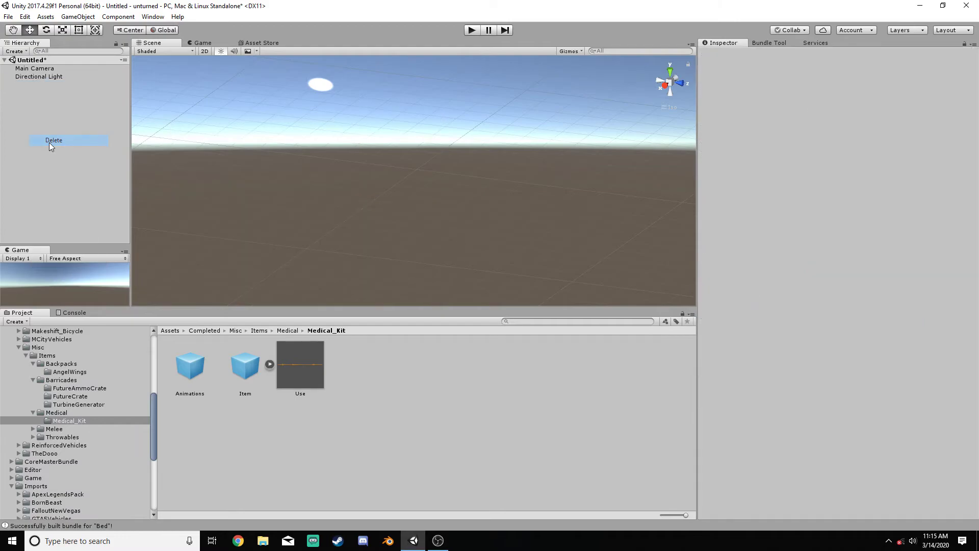
Place the ForgeAxe Item prefab in the scene, view it closely, then delete it.
click(63, 429)
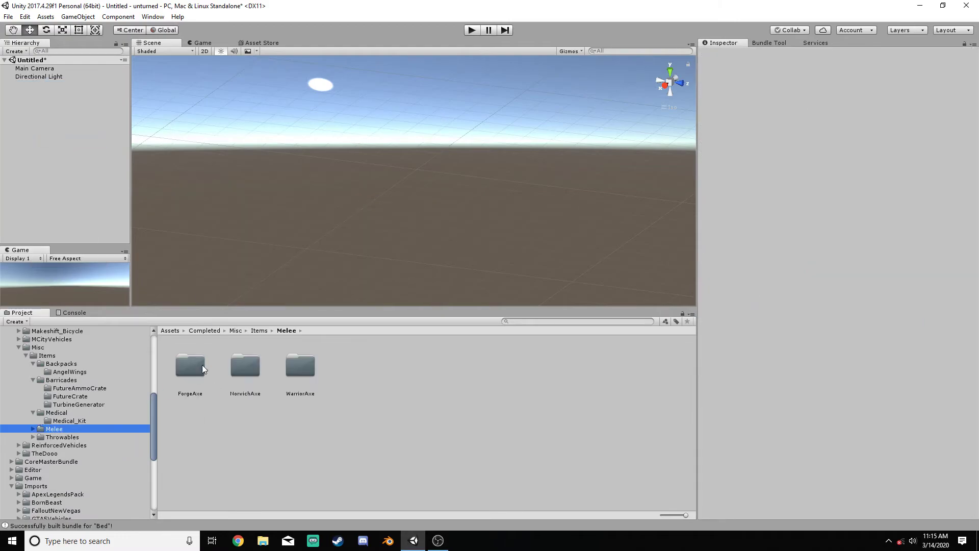
double_click(202, 365)
click(251, 365)
drag(251, 365, 55, 130)
alt+drag(323, 197, 157, 336)
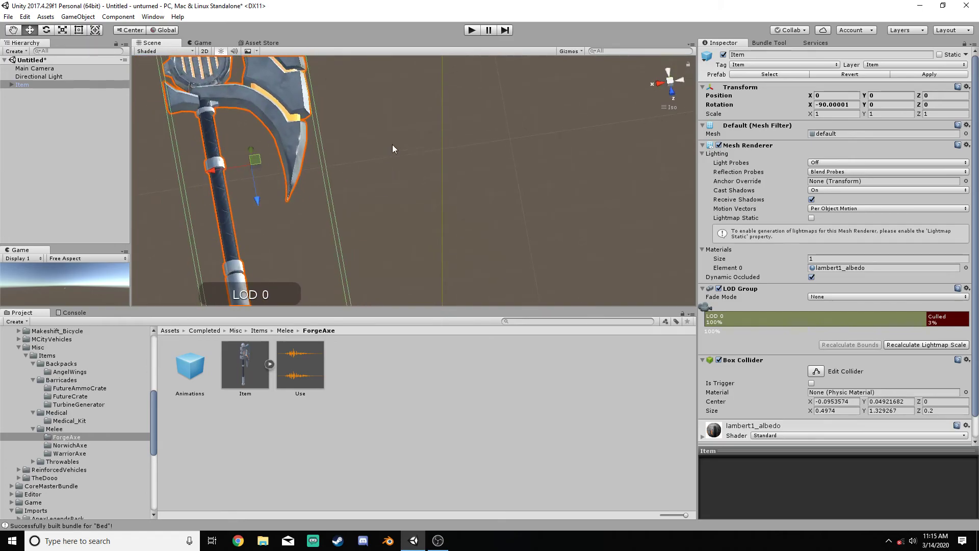
scroll(393, 143, down, 4)
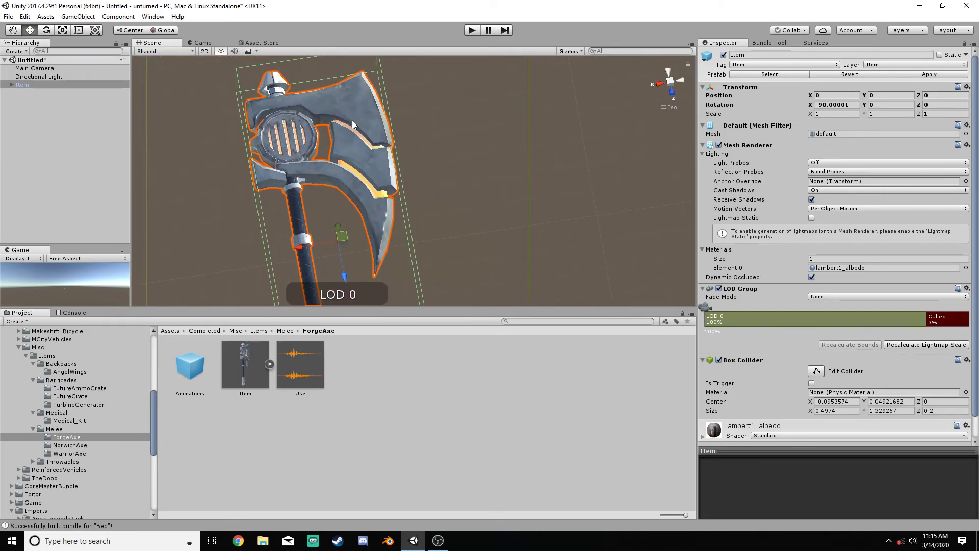
right_click(57, 88)
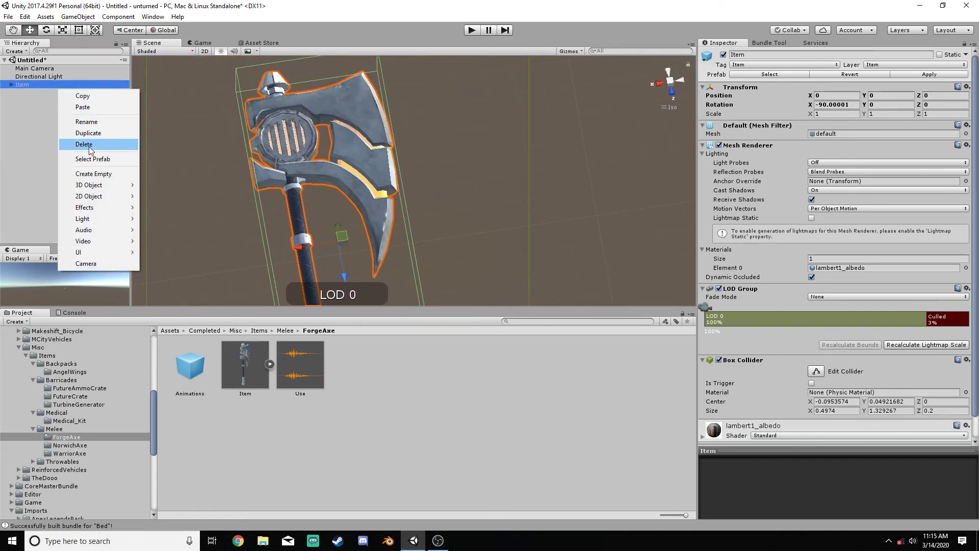
click(72, 144)
Preview the NorwichAxe Item prefab from several angles, then delete it.
click(70, 445)
click(245, 365)
drag(250, 366, 66, 168)
alt+drag(169, 161, 327, 85)
alt+drag(389, 104, 234, 174)
alt+drag(382, 140, 337, 174)
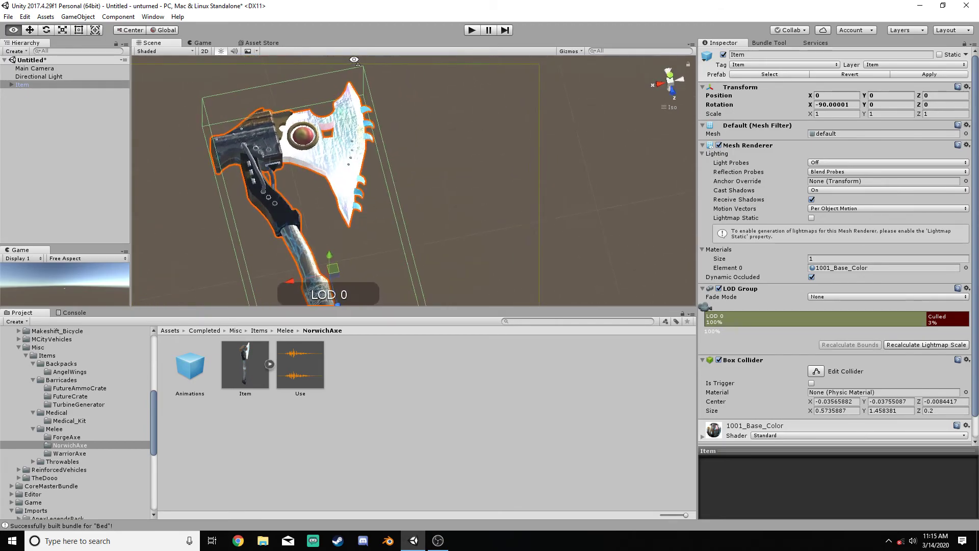
right_click(32, 86)
click(51, 141)
Place and preview the WarriorAxe Item prefab, then delete it.
click(107, 454)
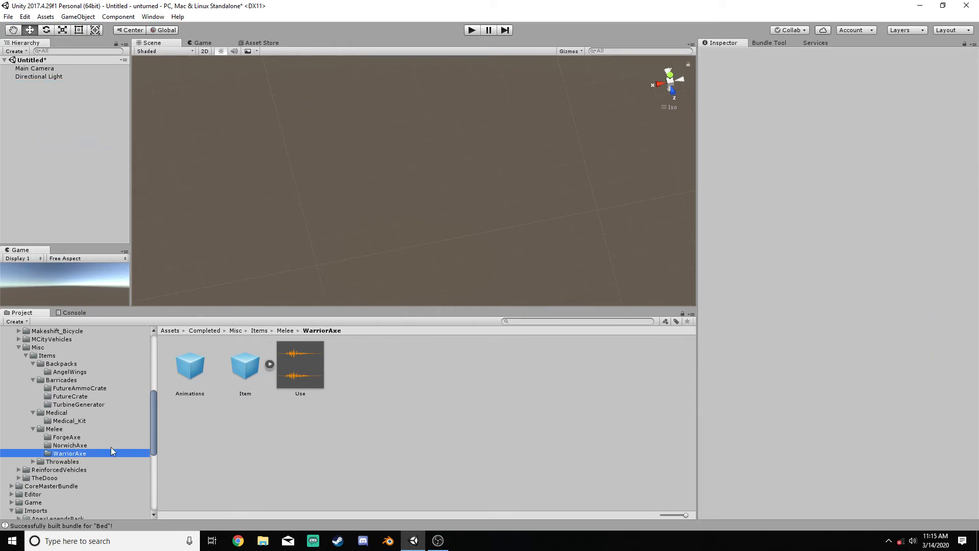
click(245, 365)
drag(249, 372, 45, 169)
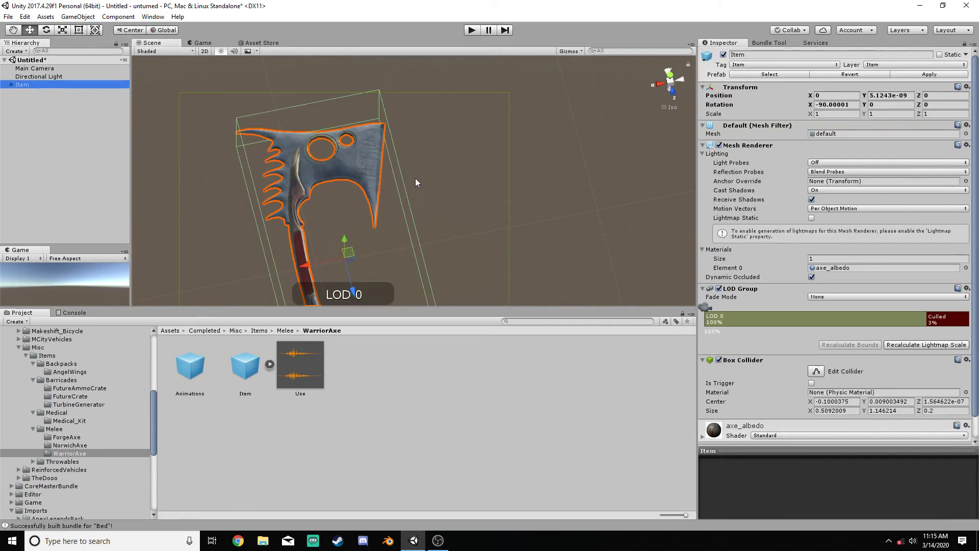
alt+drag(422, 179, 212, 118)
right_click(46, 82)
click(67, 136)
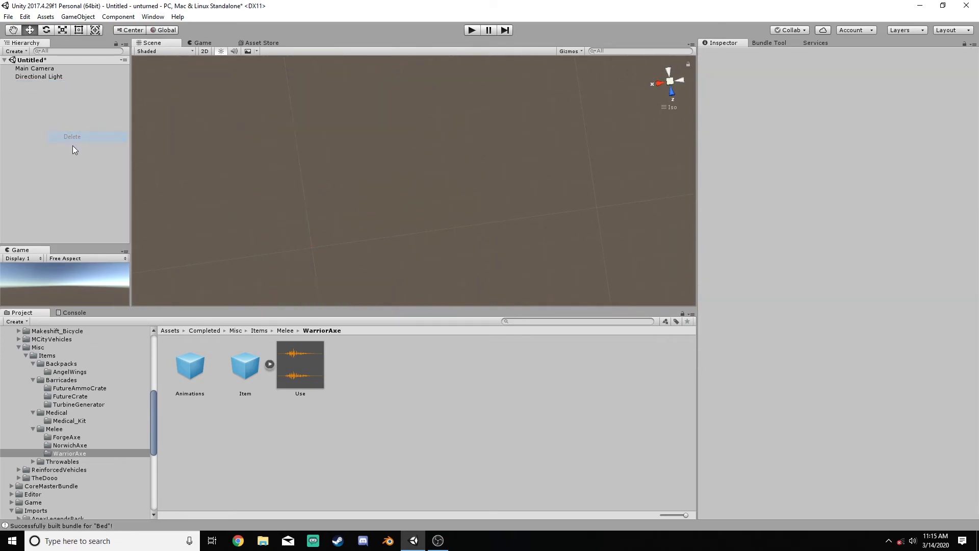
Expand Throwables and open the FlashPumpkin folder.
click(60, 453)
click(33, 461)
click(71, 469)
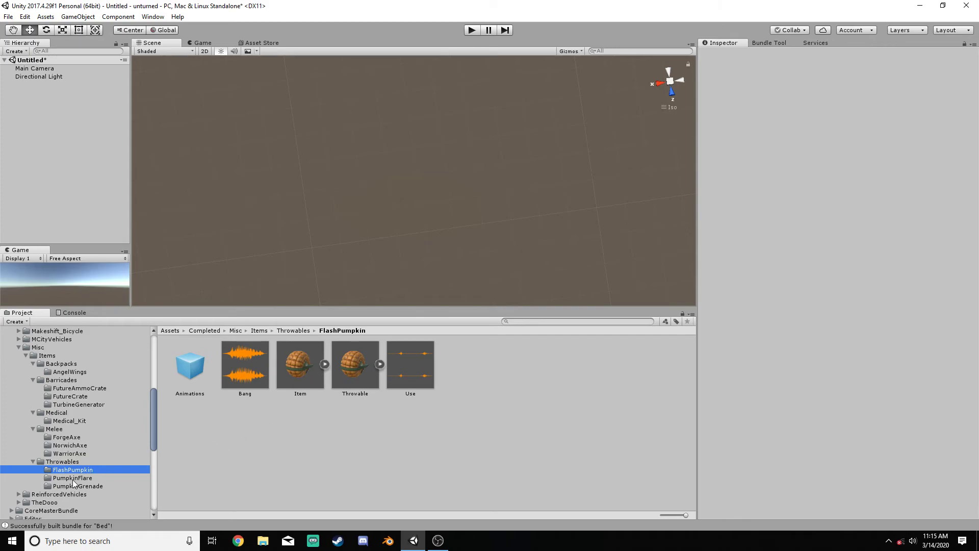
click(76, 478)
click(83, 487)
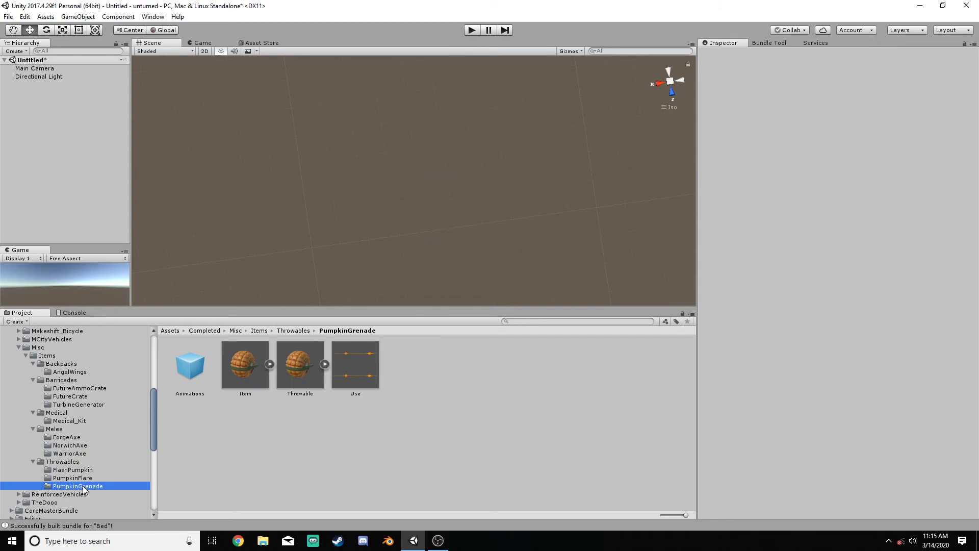
click(74, 470)
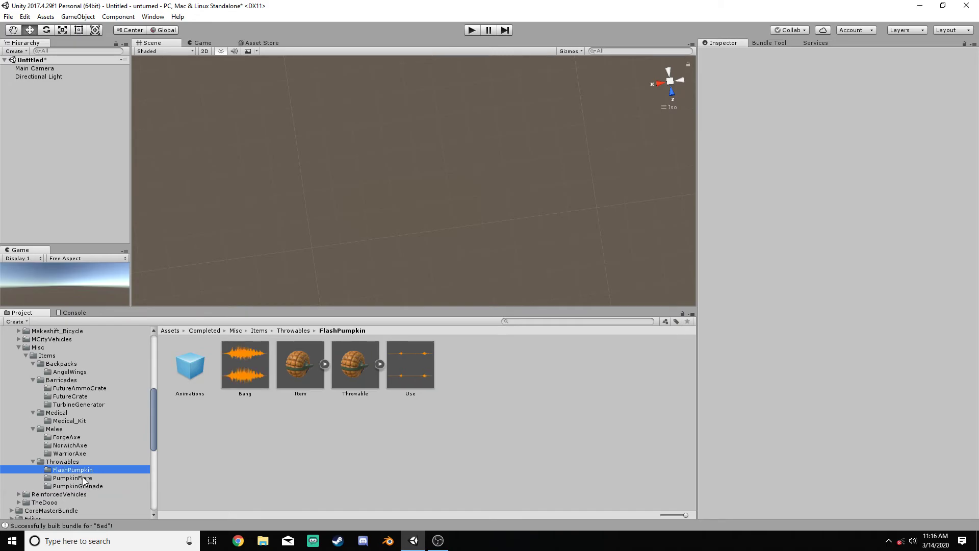
click(82, 478)
click(84, 470)
click(250, 374)
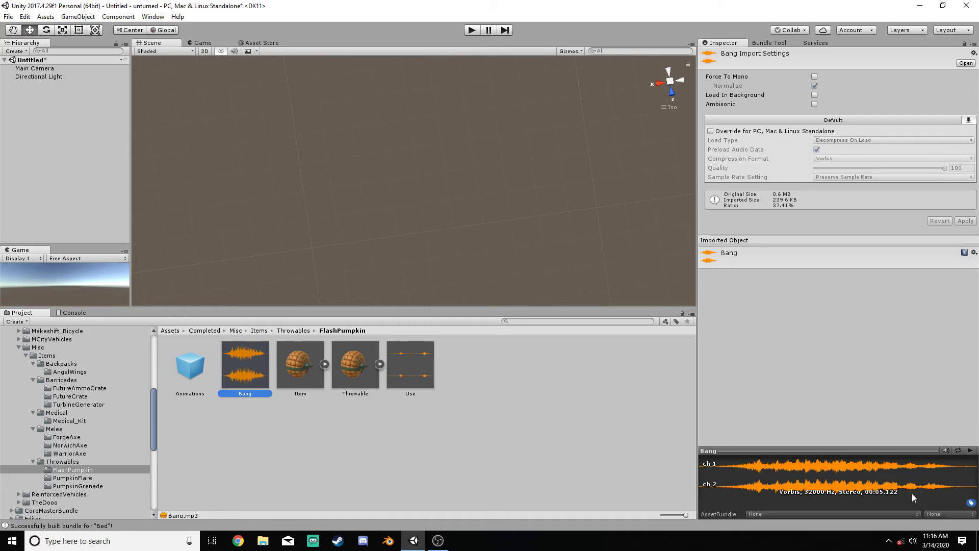
click(426, 372)
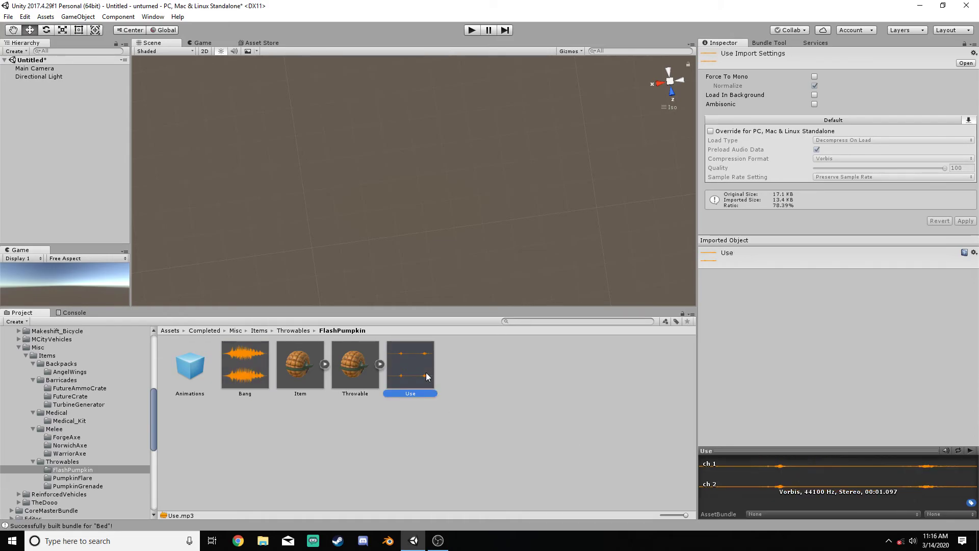
click(348, 374)
click(291, 371)
click(254, 370)
click(323, 387)
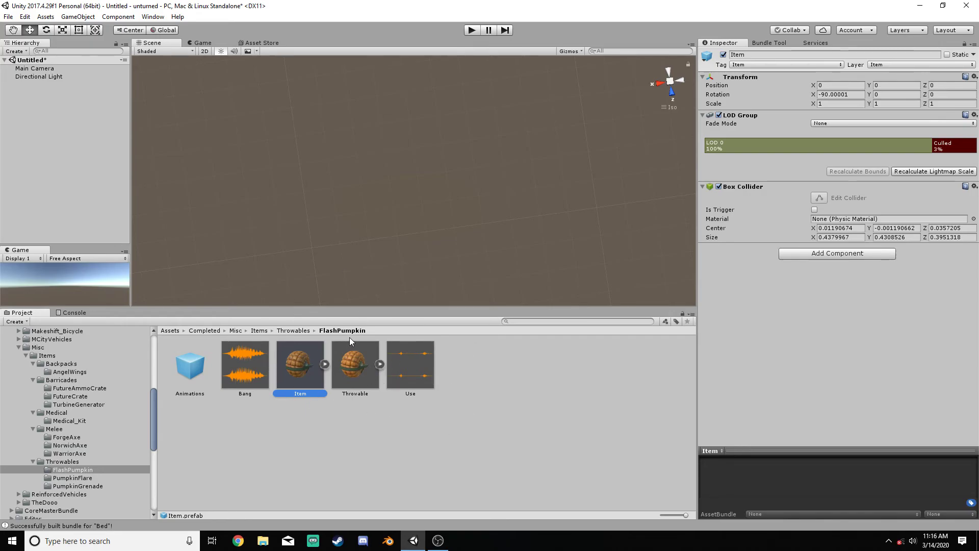
click(249, 361)
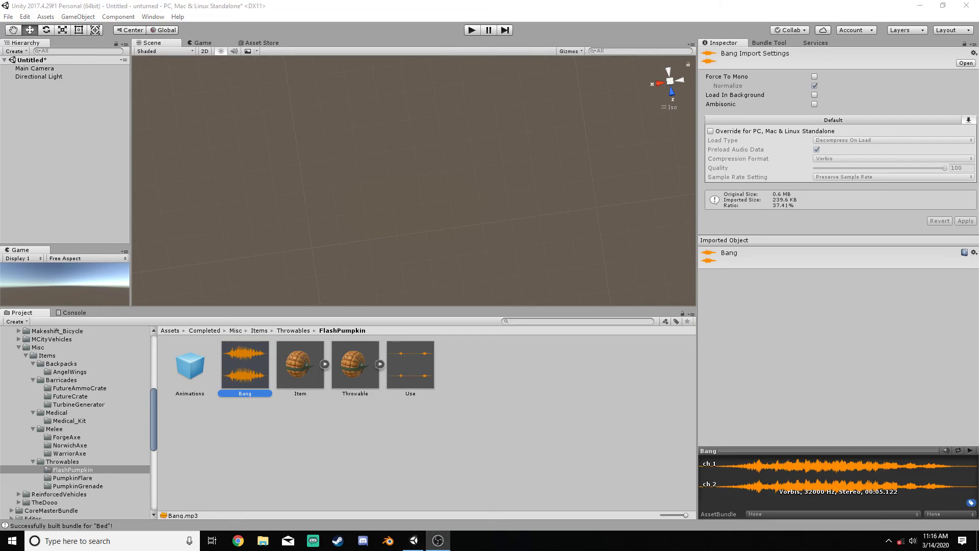
click(970, 451)
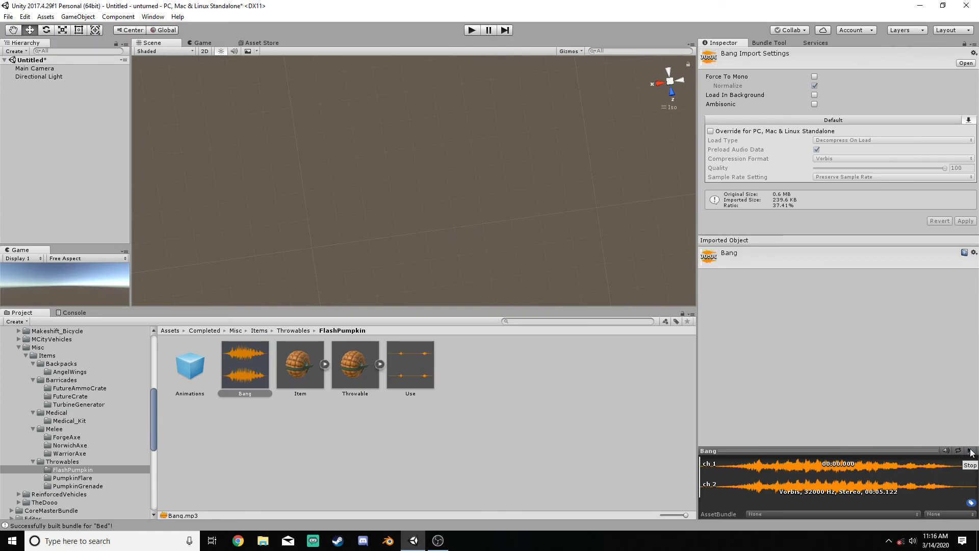
click(670, 429)
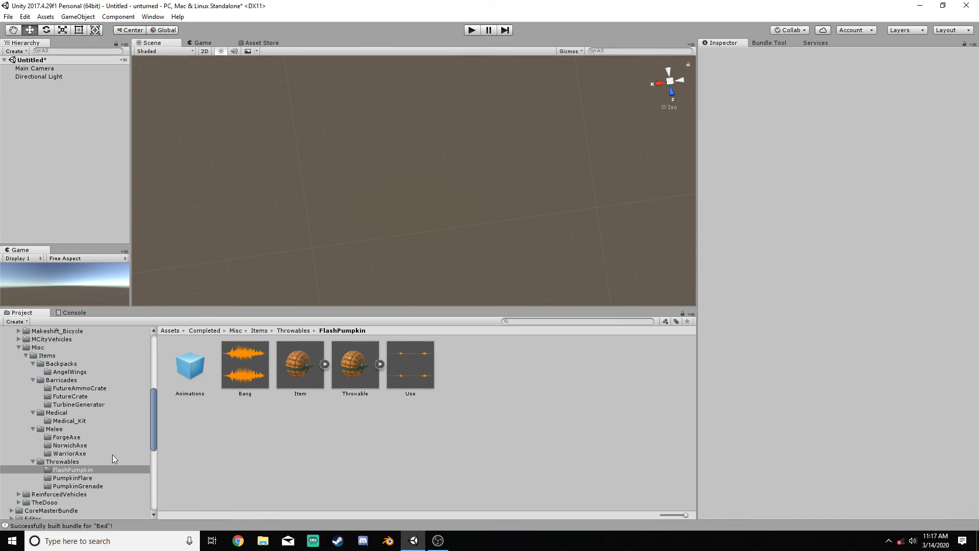
Collapse the Throwables, Melee, Medical, Barricades, Backpacks, Items and Misc folders.
click(33, 461)
click(33, 429)
click(33, 413)
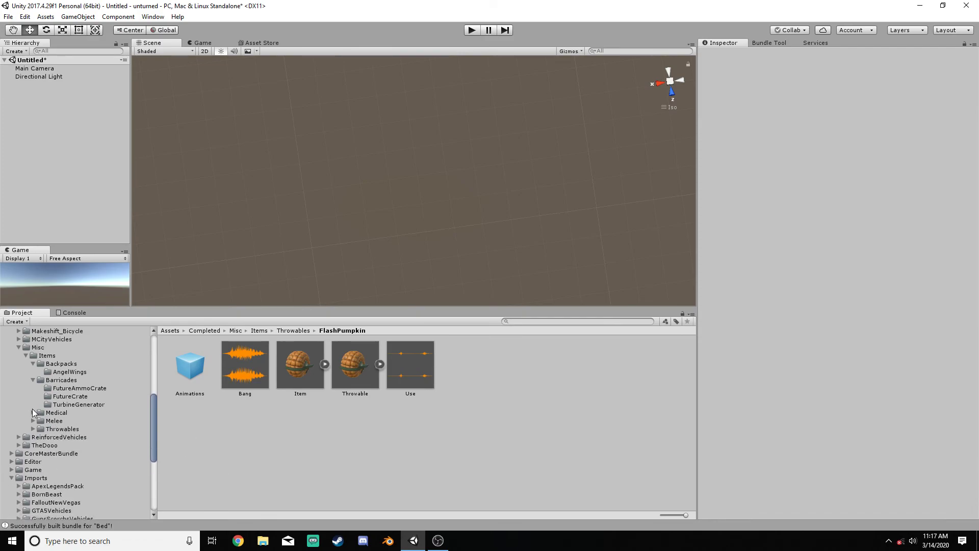
click(32, 371)
click(33, 380)
click(33, 364)
click(26, 355)
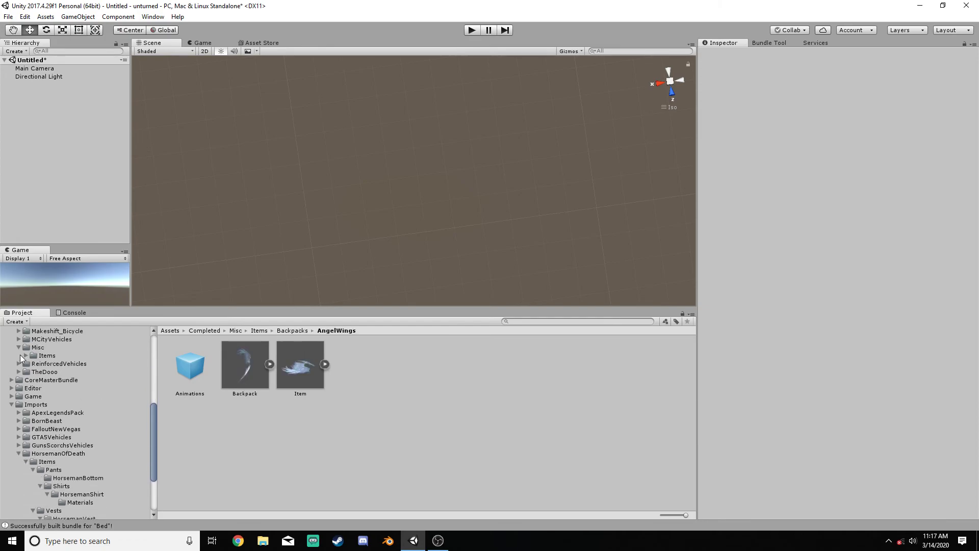
click(18, 347)
click(18, 363)
click(18, 363)
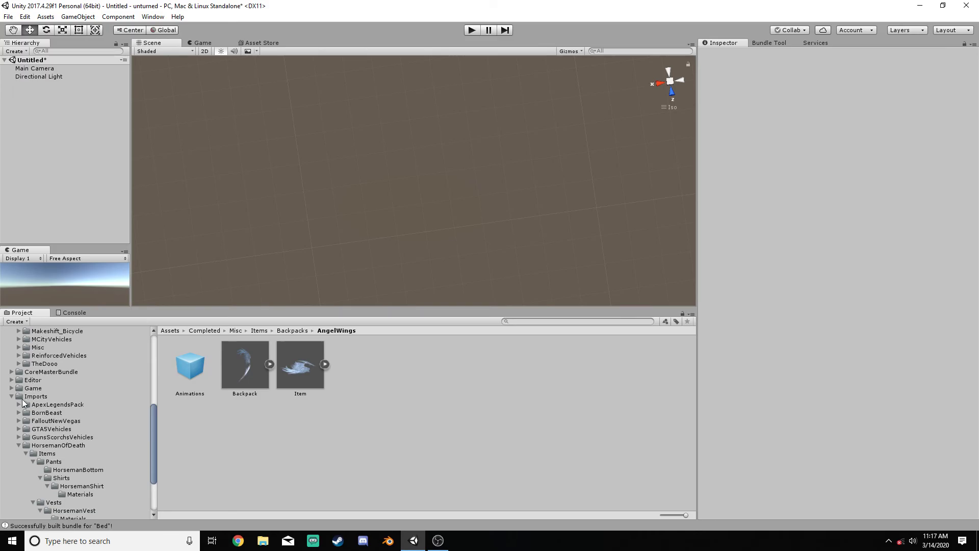
Open HorsemanOfDeath, glance at the HorsemanBottom assets, and return to the folder.
scroll(71, 414, up, 6)
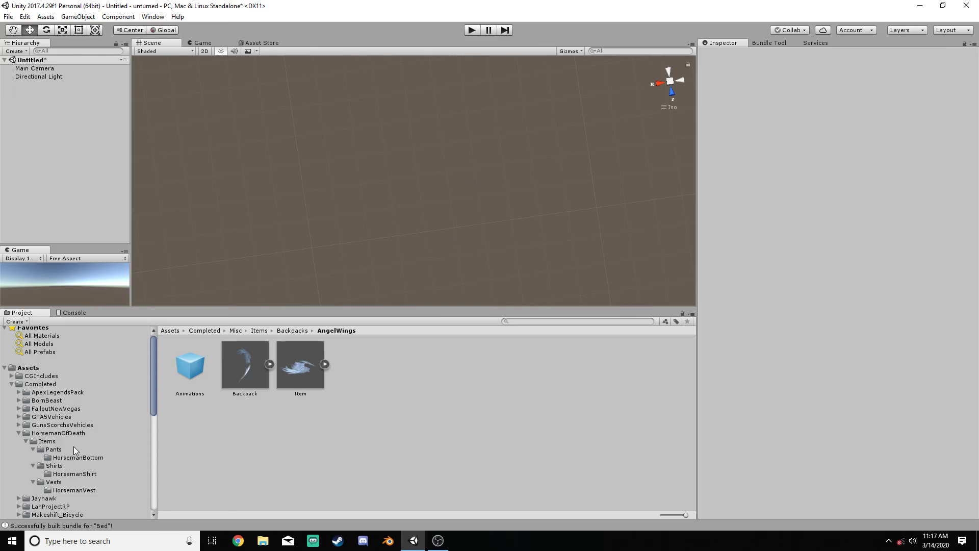
click(54, 432)
click(76, 457)
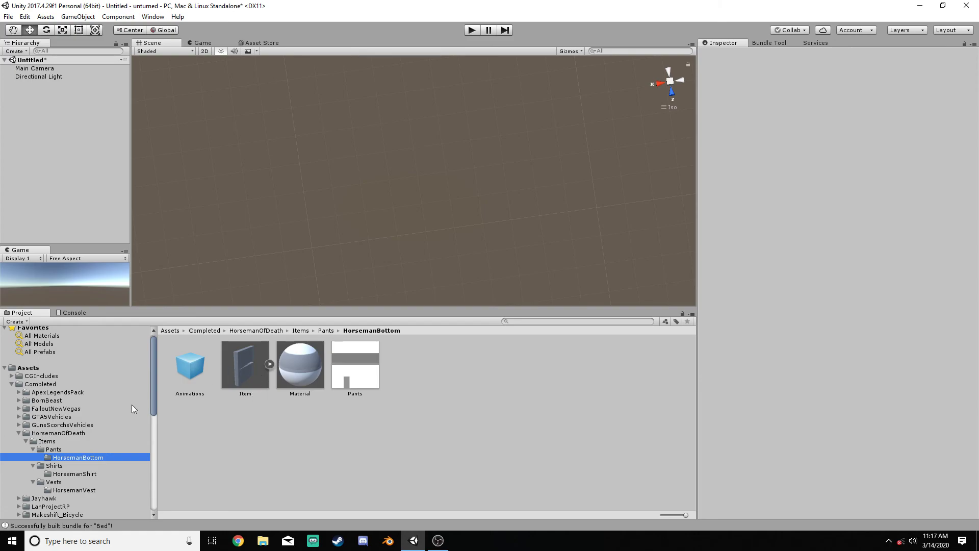
click(60, 431)
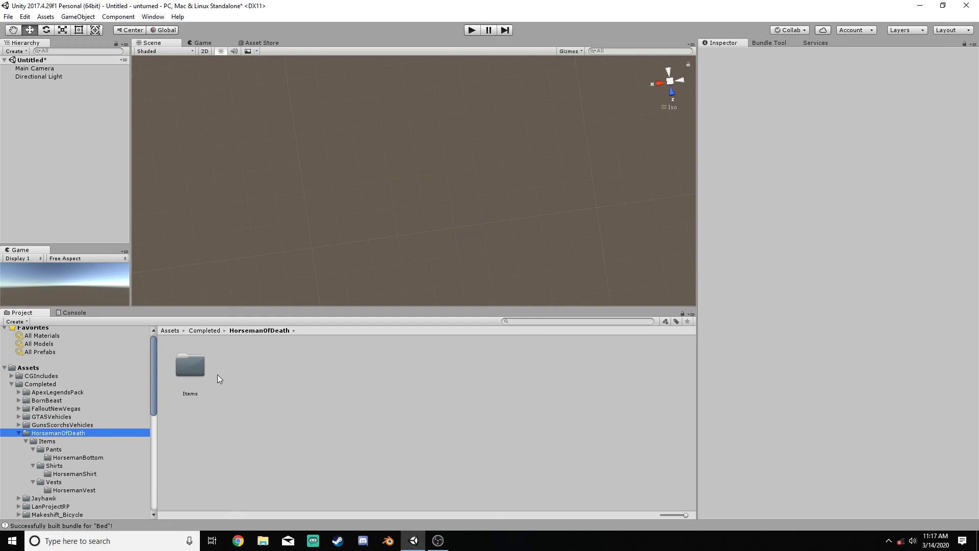
Quit Unity with Don't Save, then permanently delete everything in the Recycle Bin.
click(965, 6)
click(526, 292)
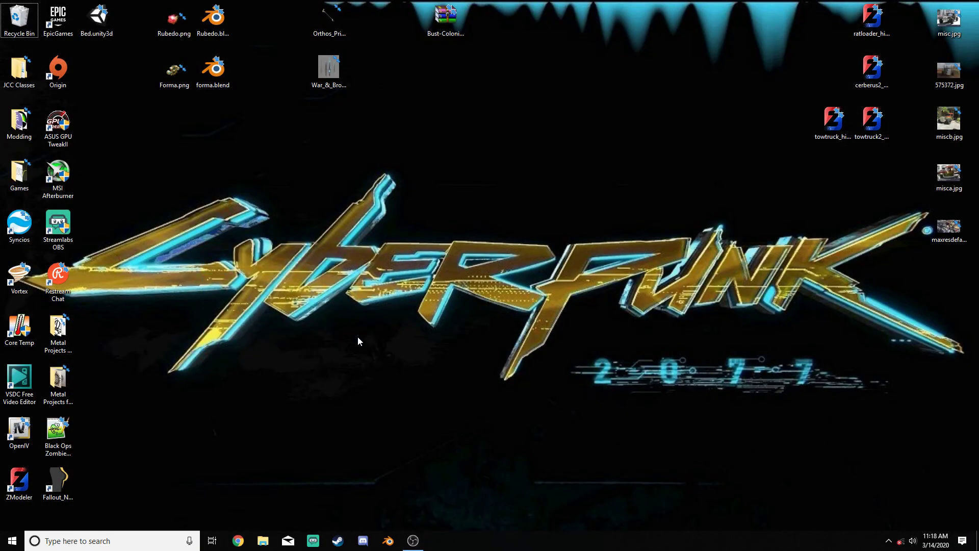
double_click(20, 21)
drag(427, 318, 392, 214)
key(Delete)
key(Return)
click(711, 108)
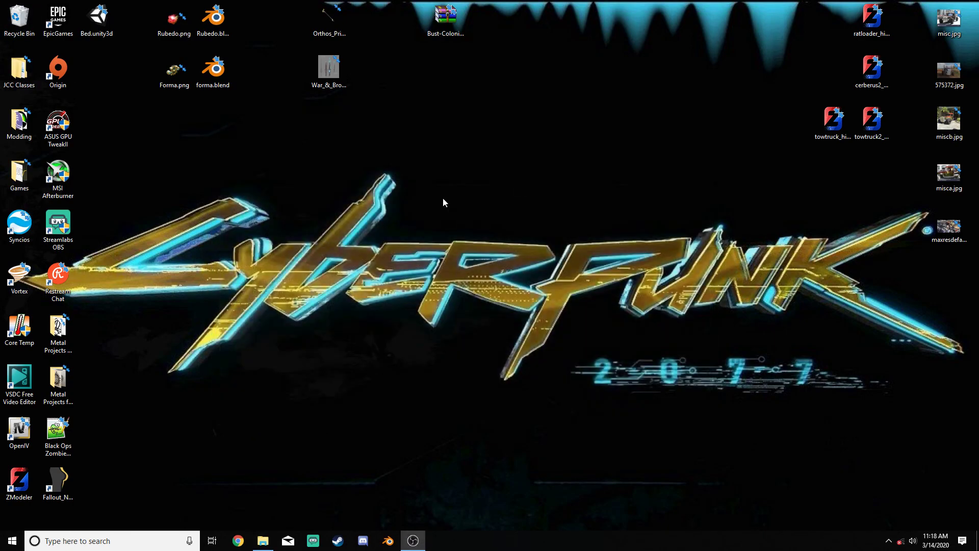